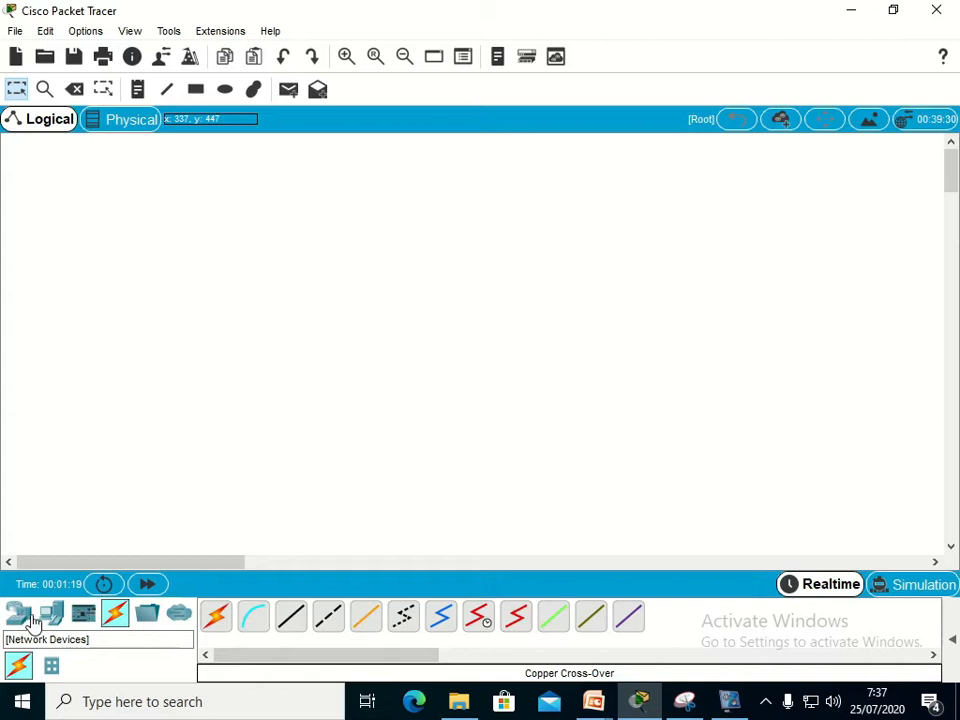
Place two 1841 routers side by side in the workspace, with one laptop below each router
{"action": "left_click", "coordinate": [22, 625]}
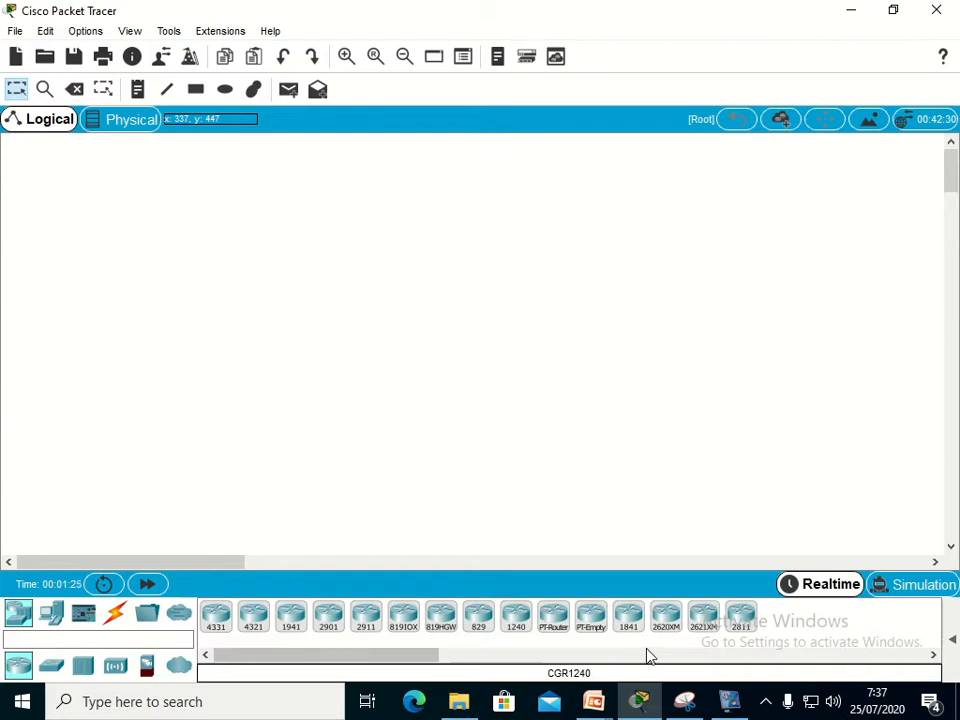
{"action": "left_click_drag", "start_coordinate": [632, 632], "coordinate": [278, 268]}
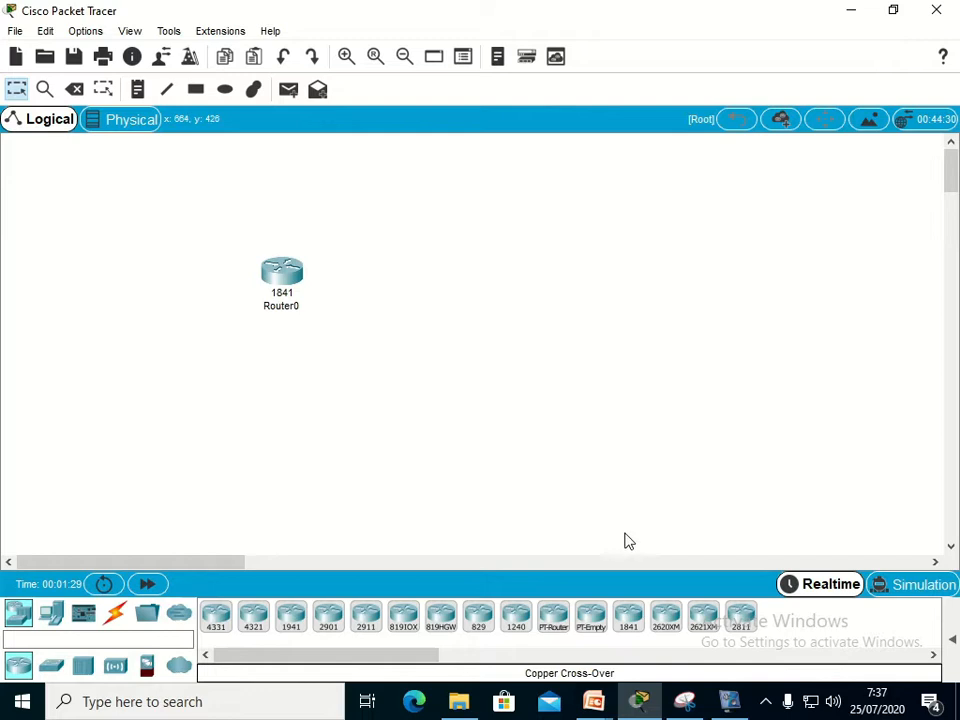
{"action": "left_click_drag", "start_coordinate": [628, 628], "coordinate": [508, 288]}
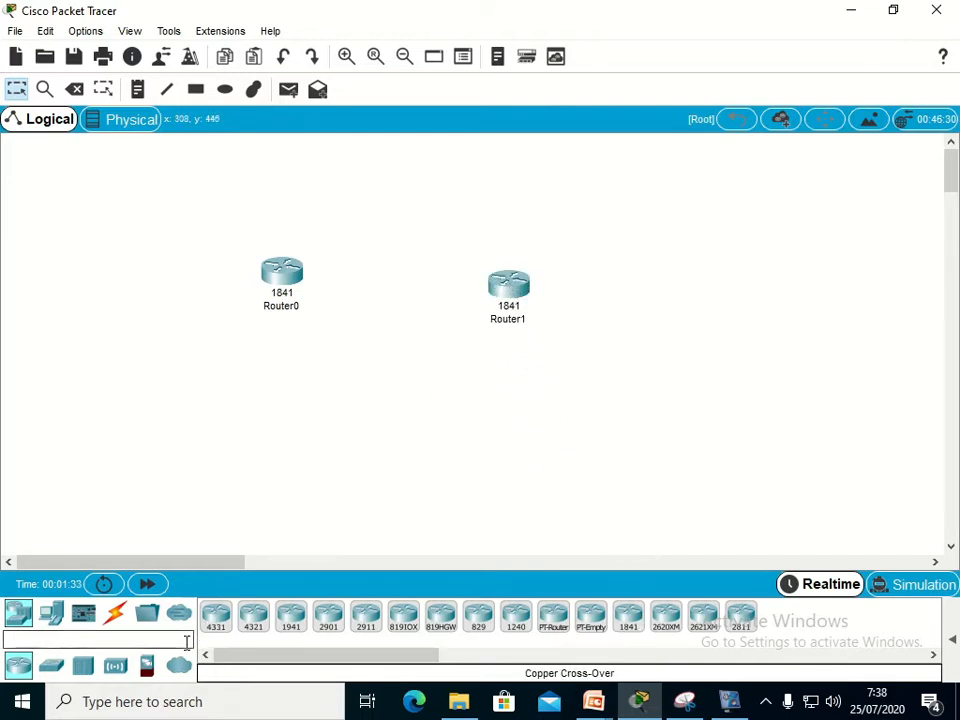
{"action": "left_click", "coordinate": [51, 612]}
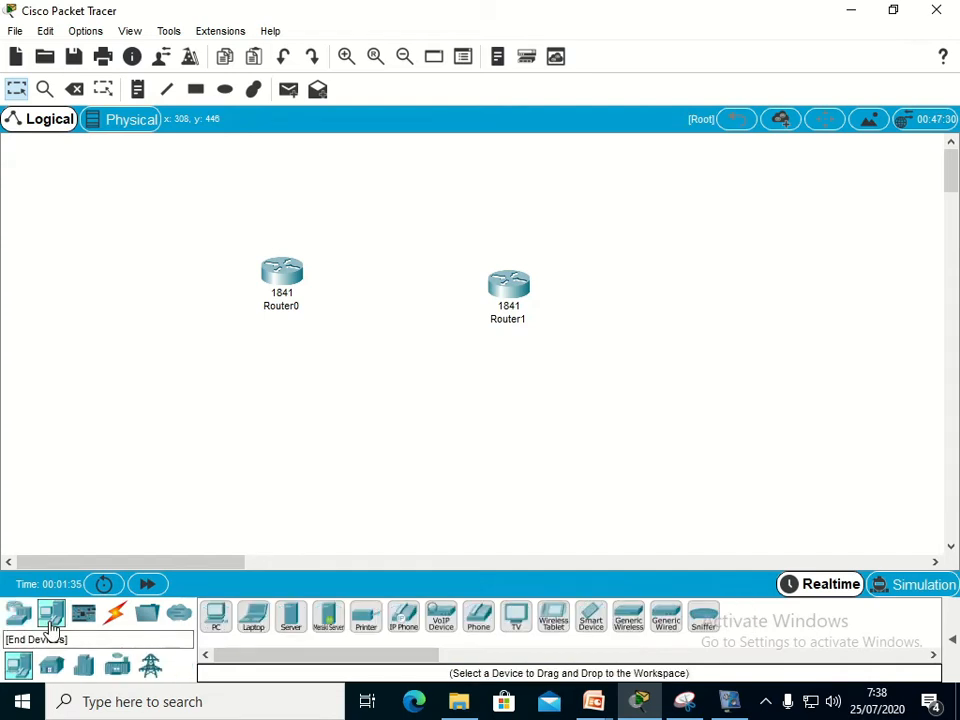
{"action": "left_click_drag", "start_coordinate": [250, 632], "coordinate": [176, 412]}
{"action": "left_click_drag", "start_coordinate": [257, 624], "coordinate": [556, 440]}
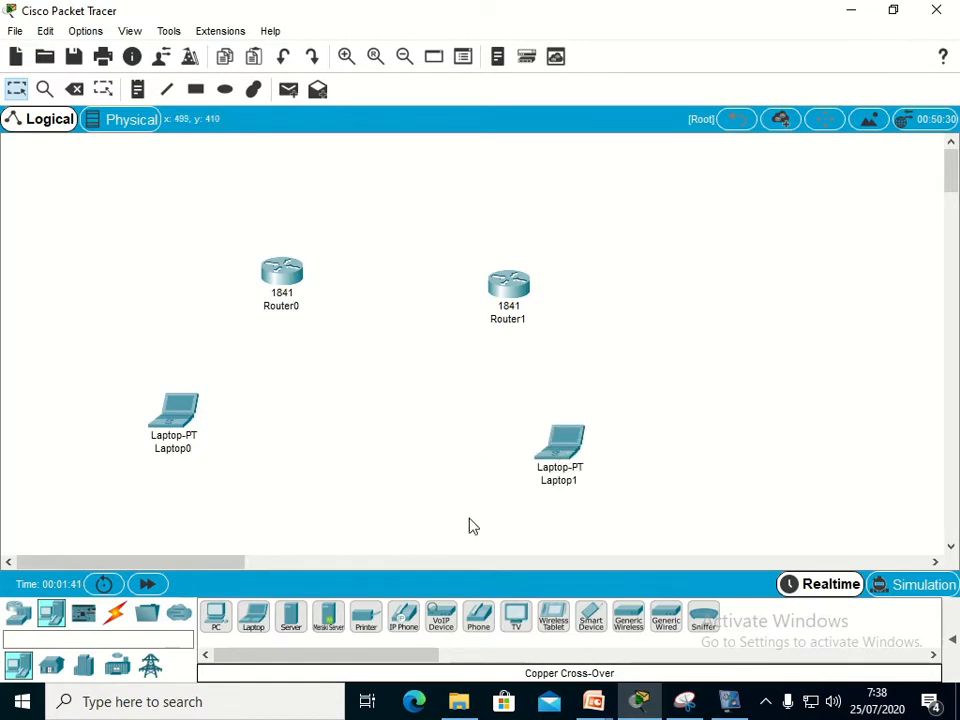
Connect Laptop0's FastEthernet0 port to Router0's FastEthernet0/0 port with a copper straight-through cable
{"action": "left_click", "coordinate": [115, 613]}
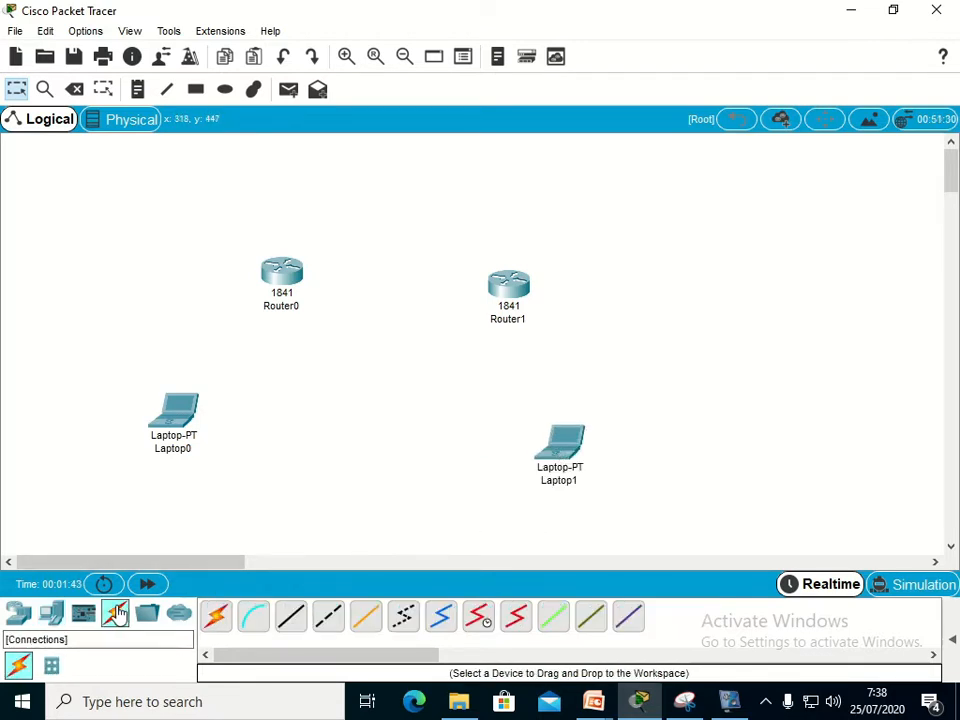
{"action": "left_click", "coordinate": [292, 620]}
{"action": "left_click", "coordinate": [180, 420]}
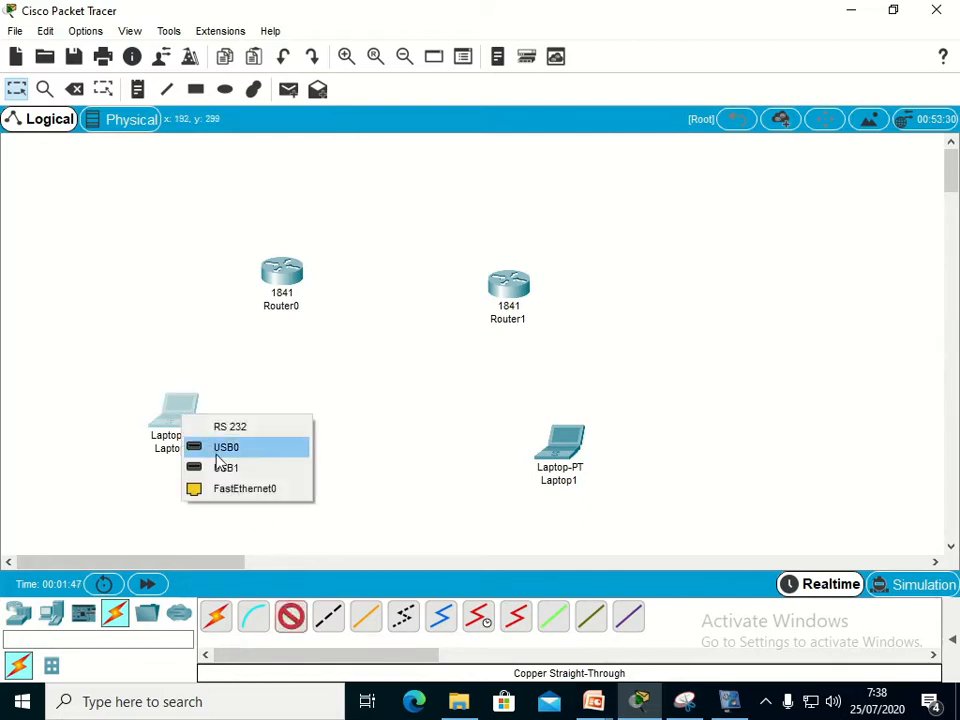
{"action": "left_click", "coordinate": [228, 488]}
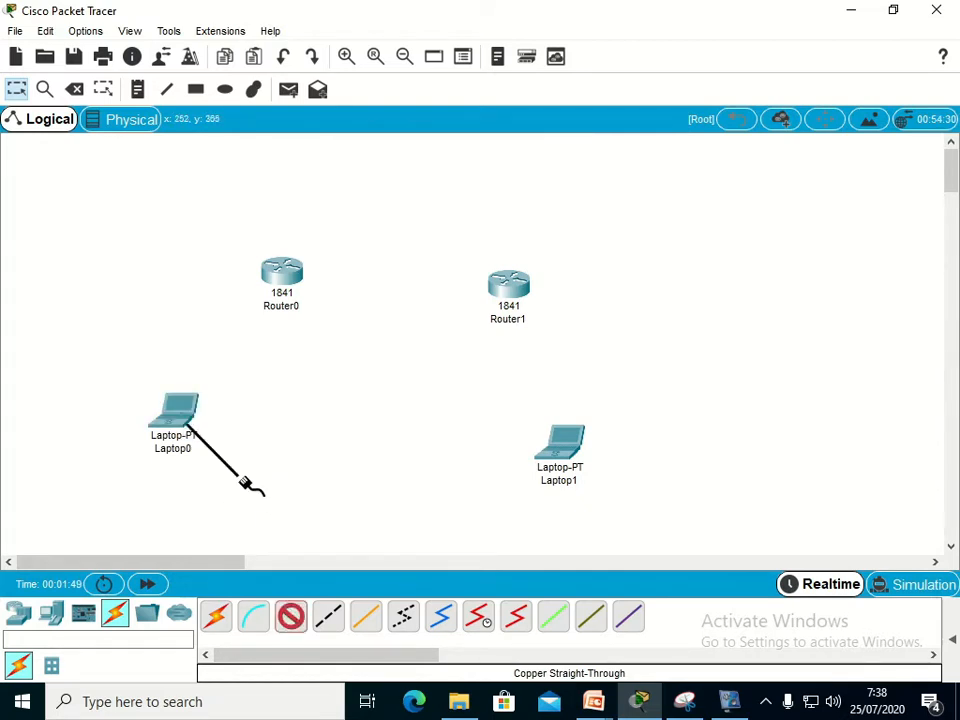
{"action": "left_click", "coordinate": [280, 283]}
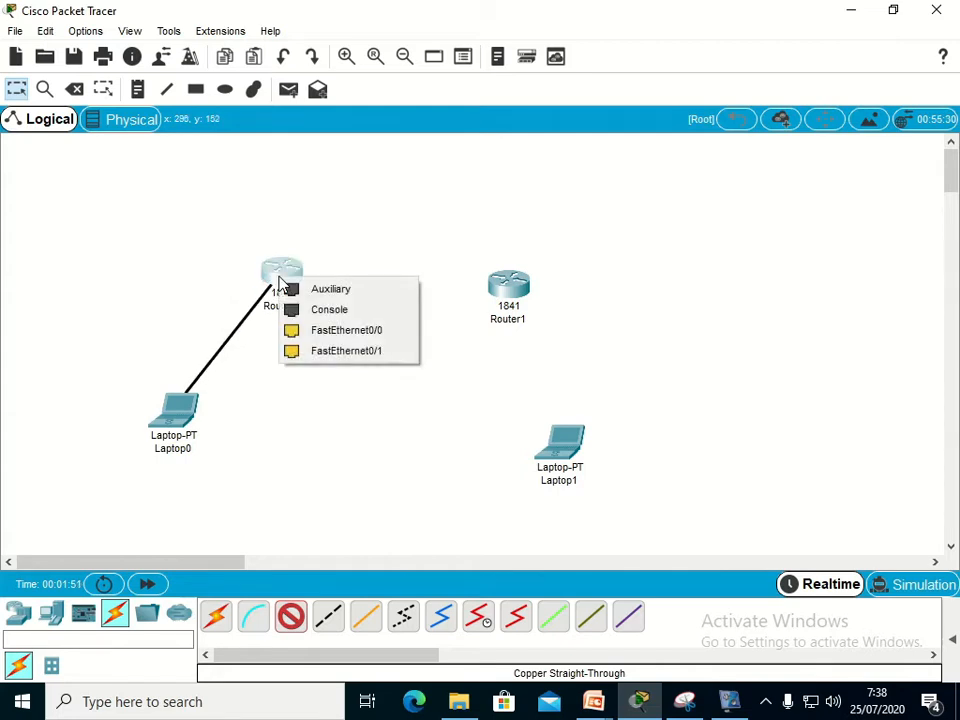
{"action": "left_click", "coordinate": [313, 334]}
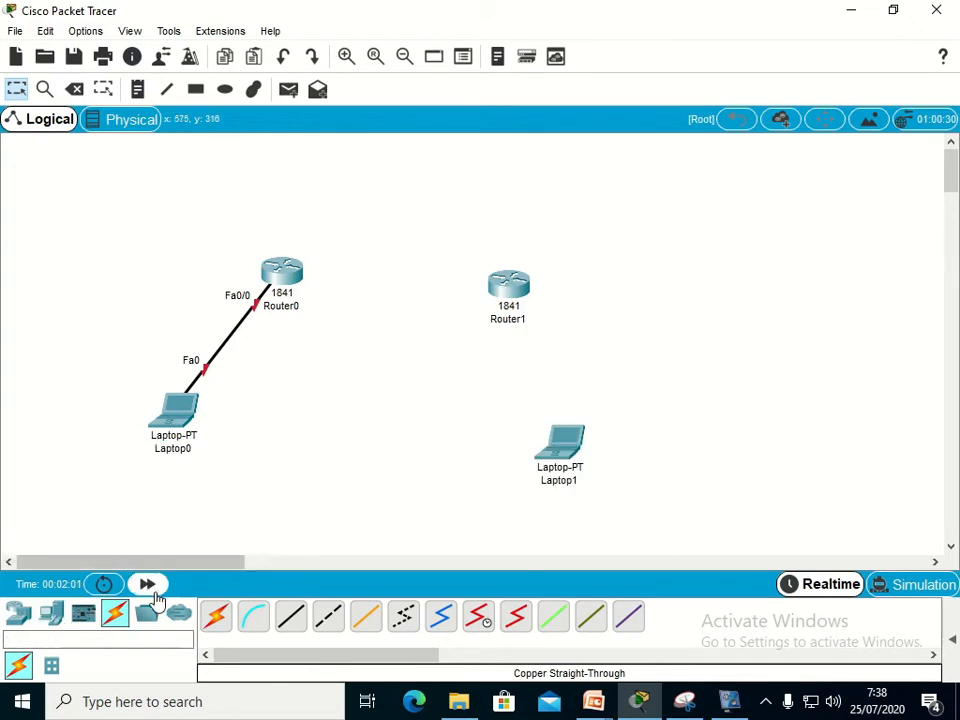
Connect Laptop1's FastEthernet0 port to Router1's FastEthernet0/0 port with a copper straight-through cable
{"action": "left_click", "coordinate": [290, 621]}
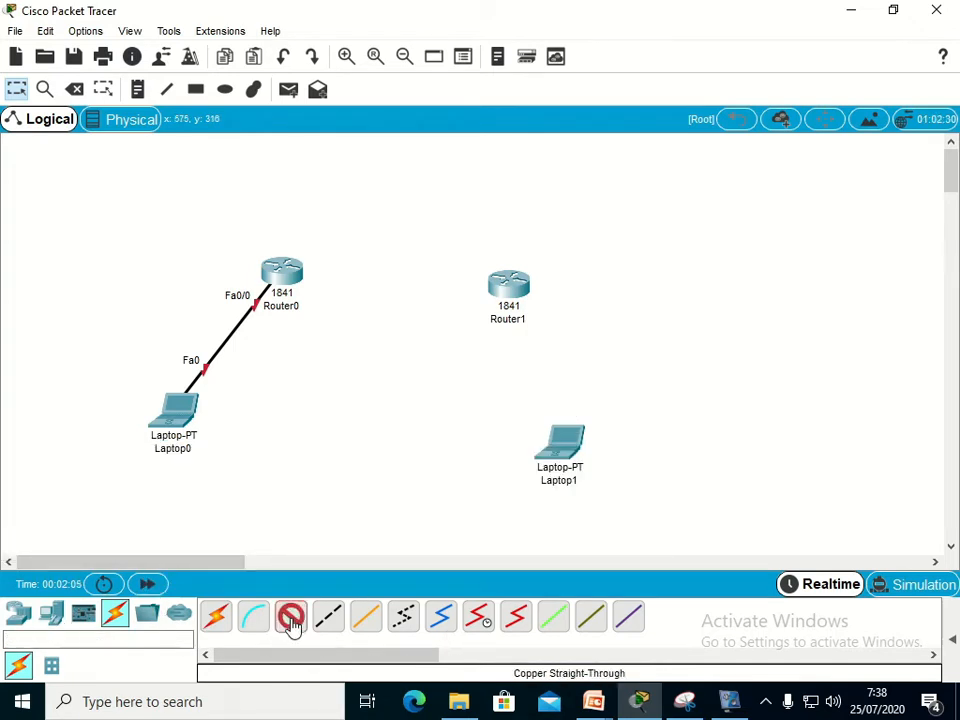
{"action": "left_click", "coordinate": [567, 438]}
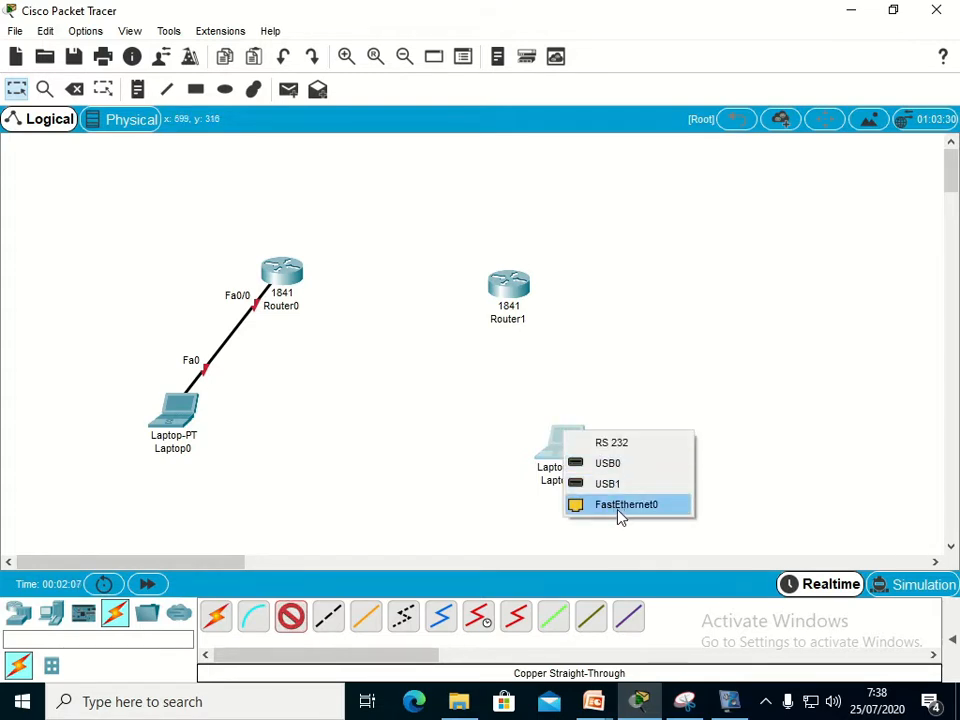
{"action": "left_click", "coordinate": [620, 506]}
{"action": "left_click", "coordinate": [514, 302]}
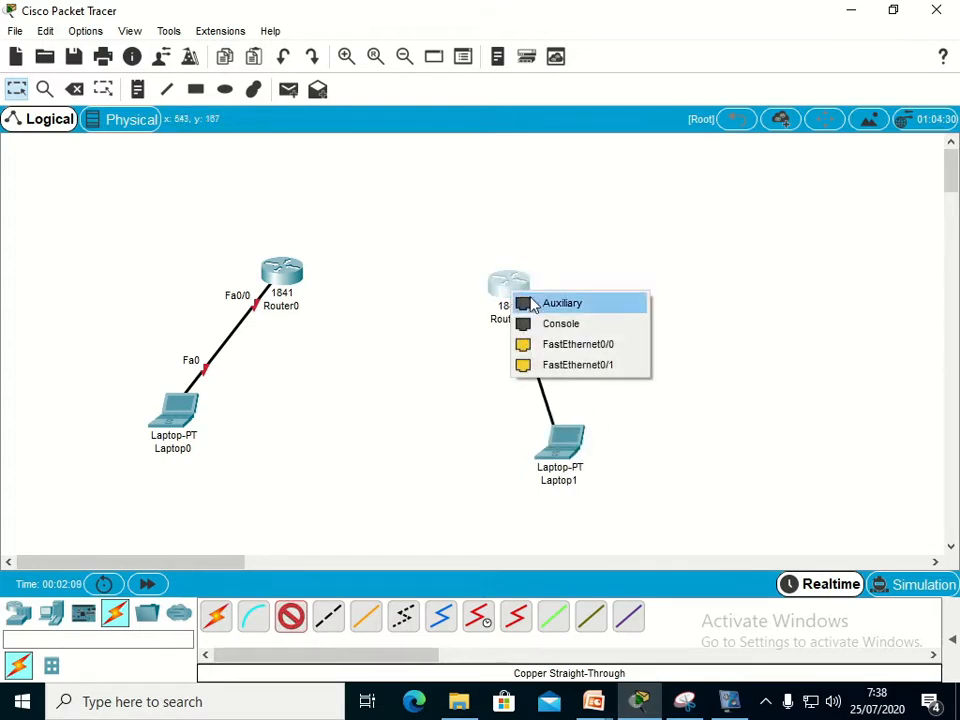
{"action": "left_click", "coordinate": [567, 344]}
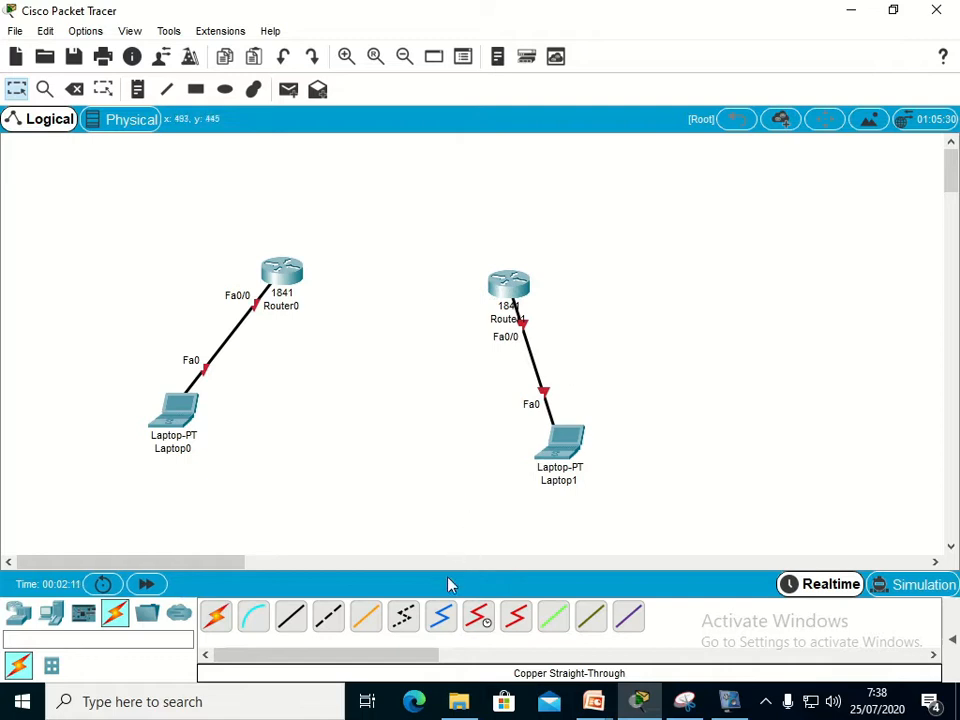
Link the FastEthernet0/1 ports of Router0 and Router1 with a copper cross-over cable
{"action": "left_click", "coordinate": [330, 627]}
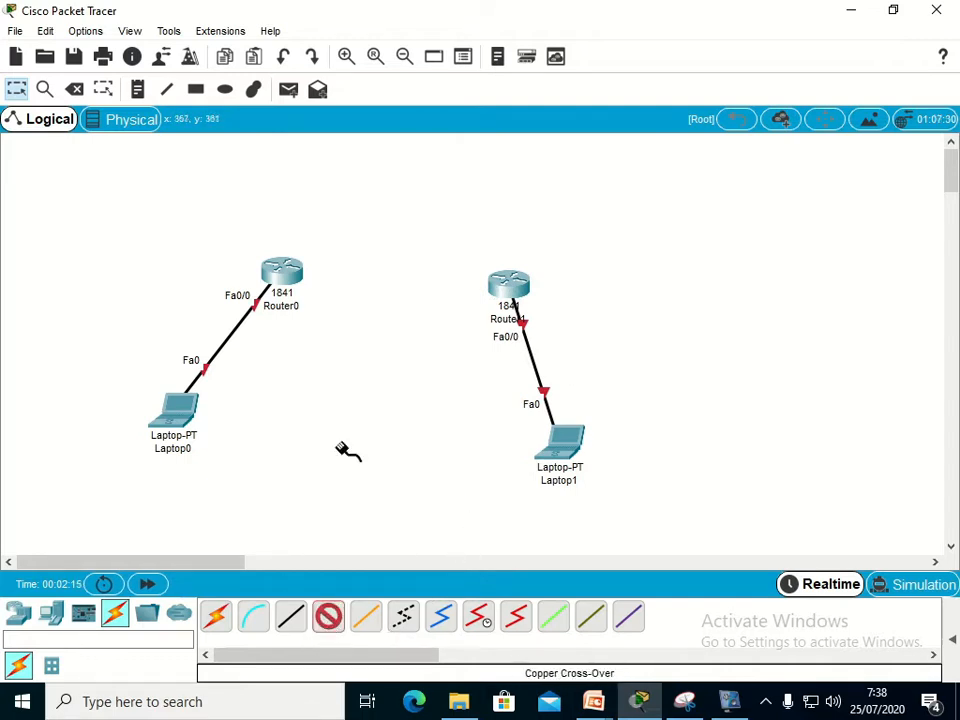
{"action": "left_click", "coordinate": [279, 271]}
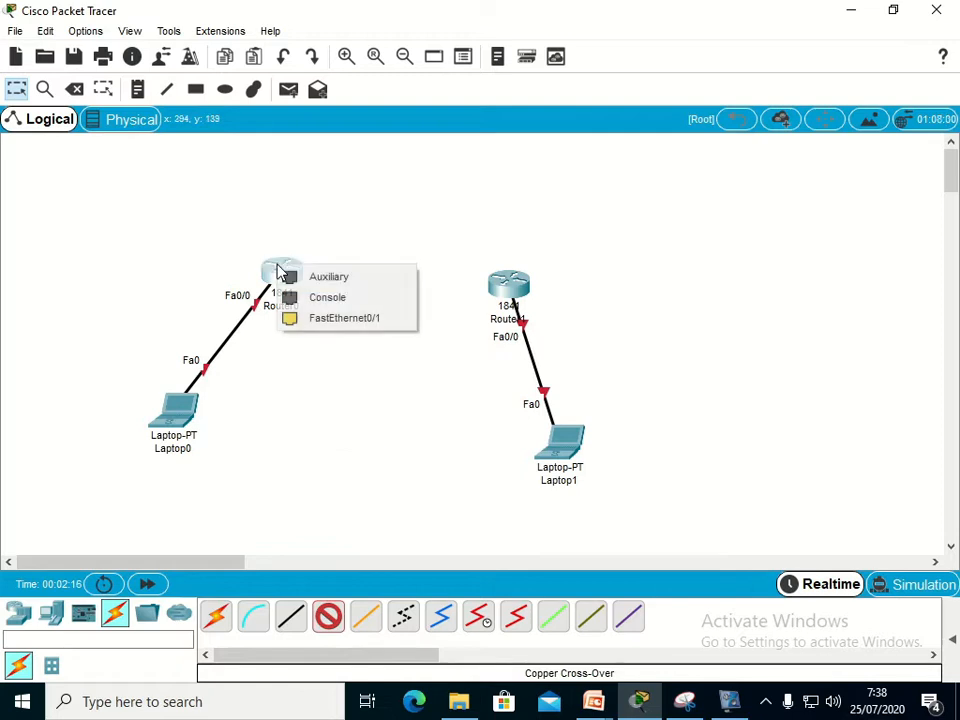
{"action": "left_click", "coordinate": [333, 320]}
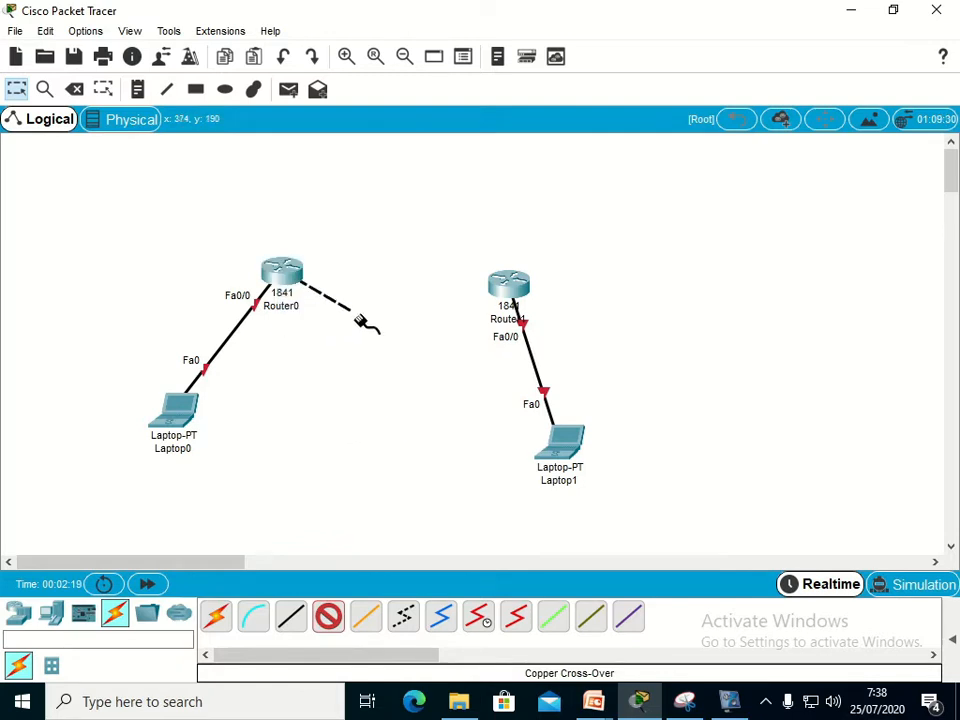
{"action": "left_click", "coordinate": [510, 284]}
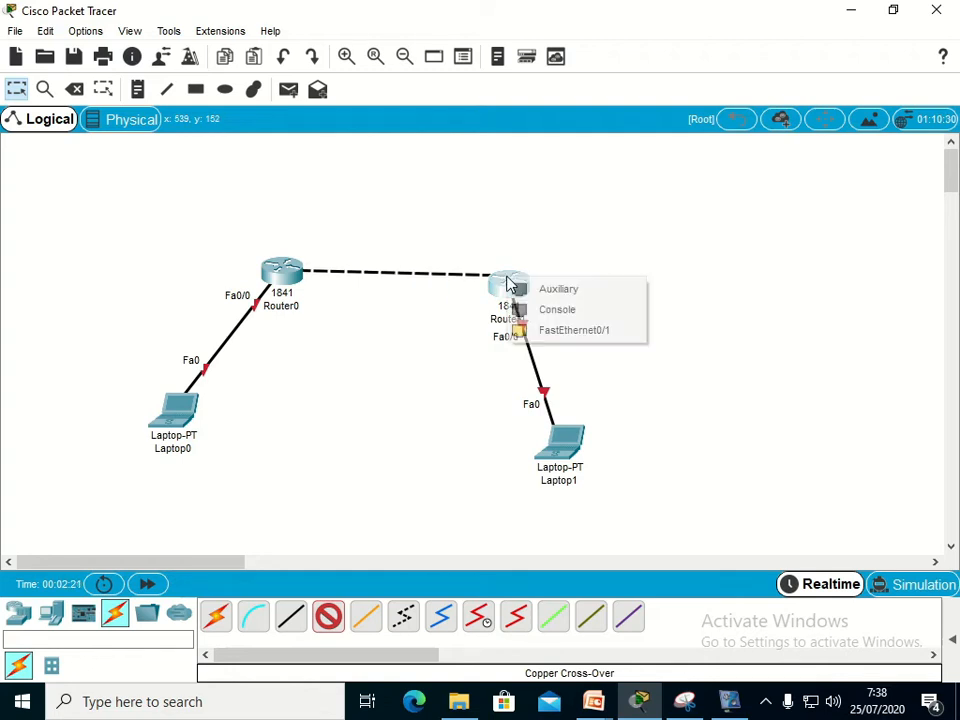
{"action": "left_click", "coordinate": [557, 330]}
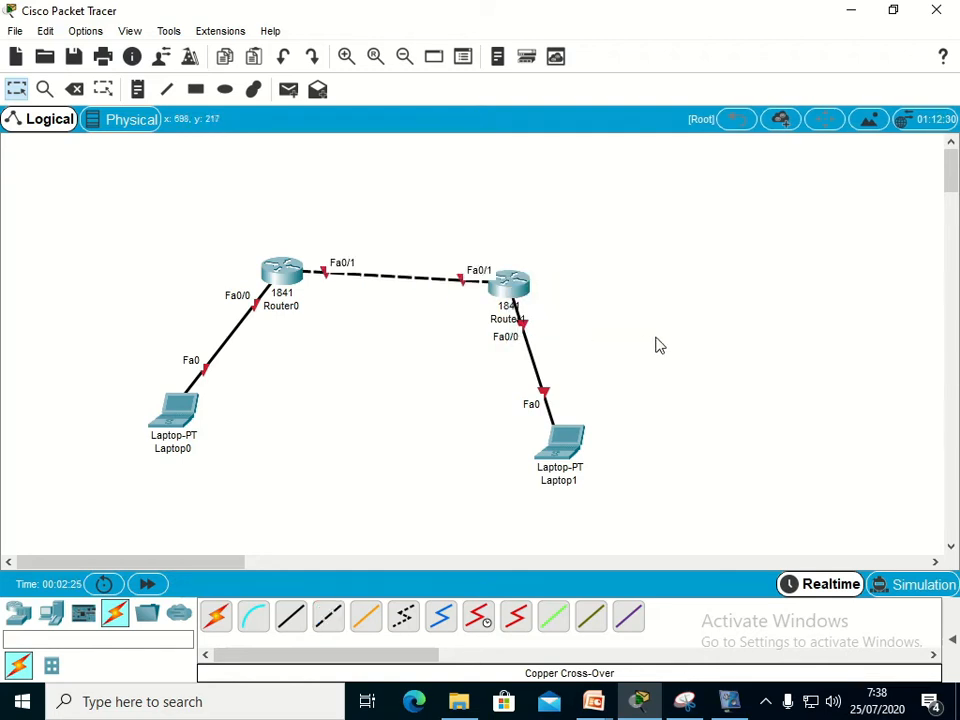
Shift Laptop1 slightly up and to the right, and Router0 slightly down and to the left
{"action": "left_click_drag", "start_coordinate": [574, 463], "coordinate": [589, 455]}
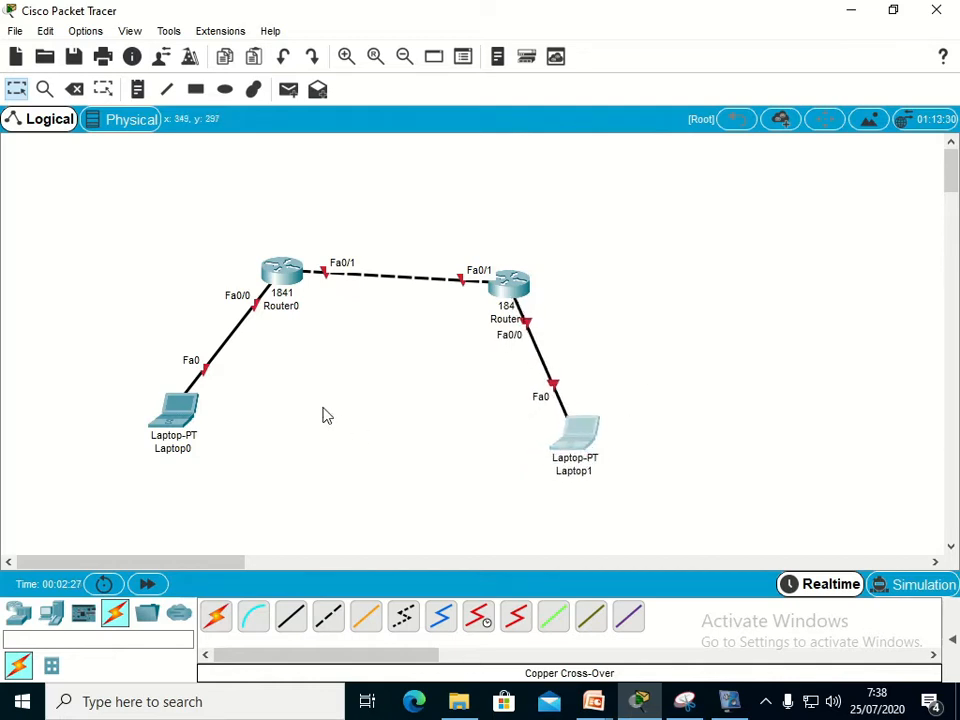
{"action": "left_click_drag", "start_coordinate": [290, 287], "coordinate": [282, 292]}
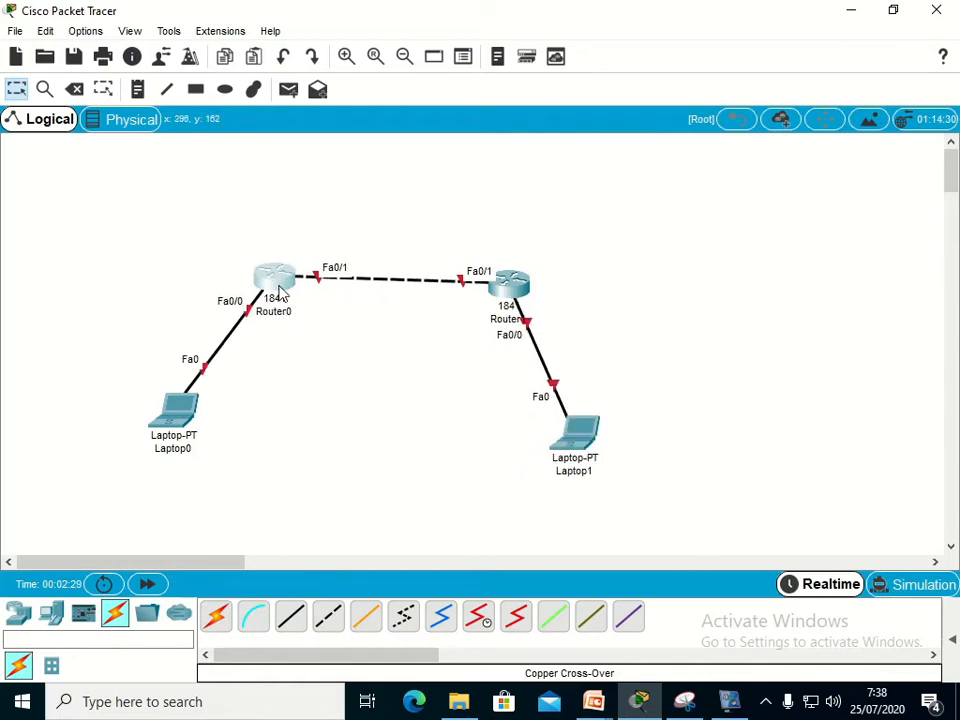
{"action": "mouse_move", "coordinate": [282, 292]}
Rename Router0 as R1 and Router1 as R2
{"action": "left_click", "coordinate": [284, 321]}
{"action": "key", "text": "BackSpace"}
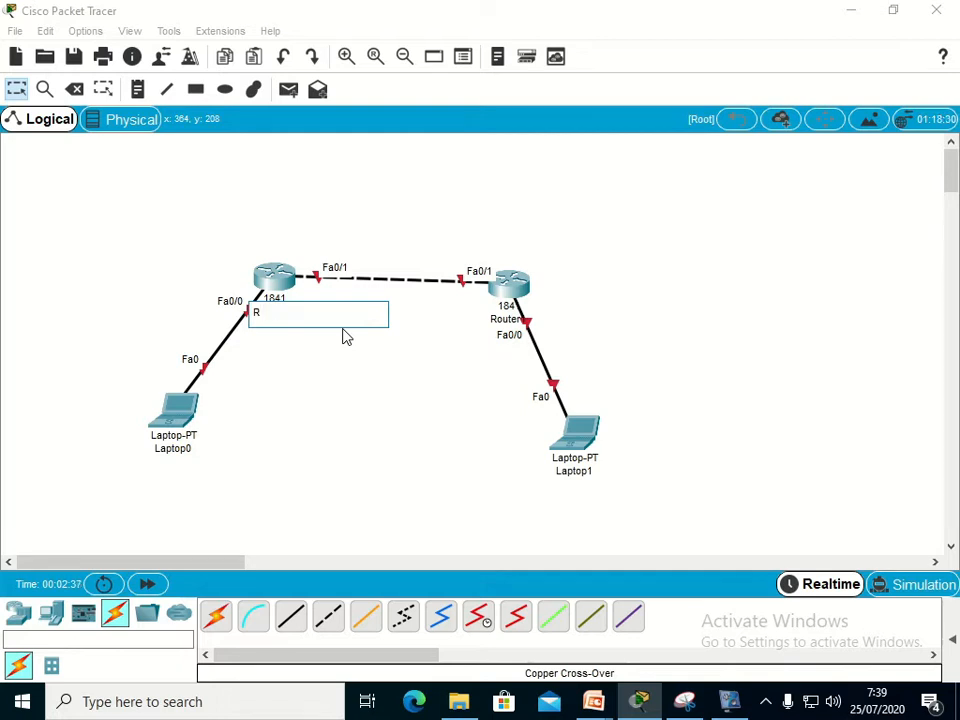
{"action": "left_click", "coordinate": [508, 319]}
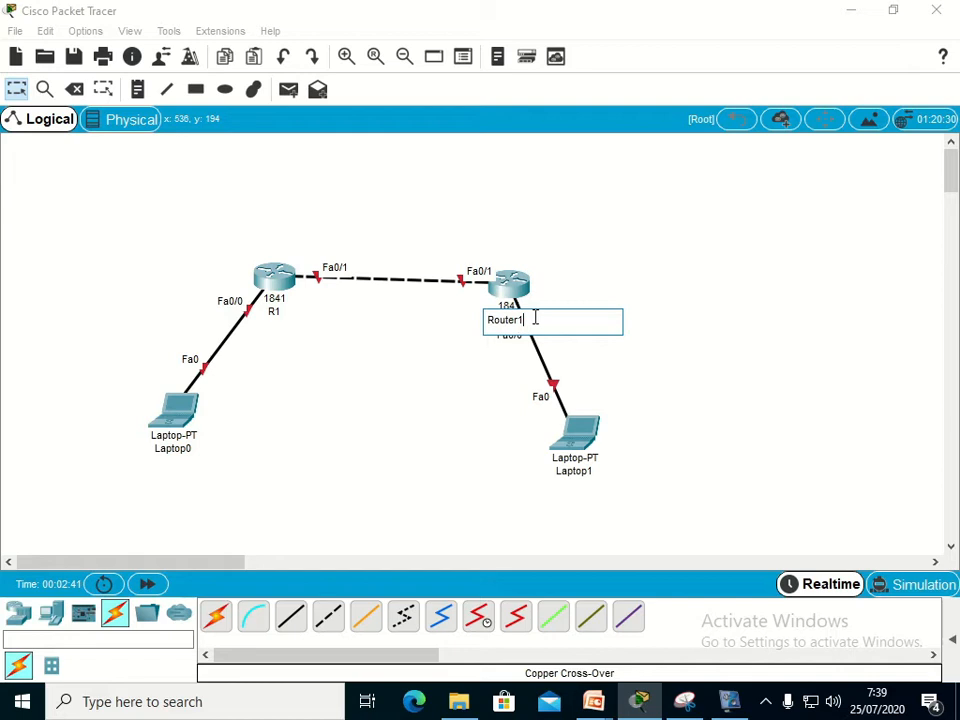
{"action": "key", "text": "BackSpace"}
{"action": "key", "text": "BackSpace"}
{"action": "type", "text": "2"}
{"action": "key", "text": "Return"}
Rename Laptop0 as Laptop-1 and Laptop1 as Laptop-2
{"action": "left_click", "coordinate": [178, 449]}
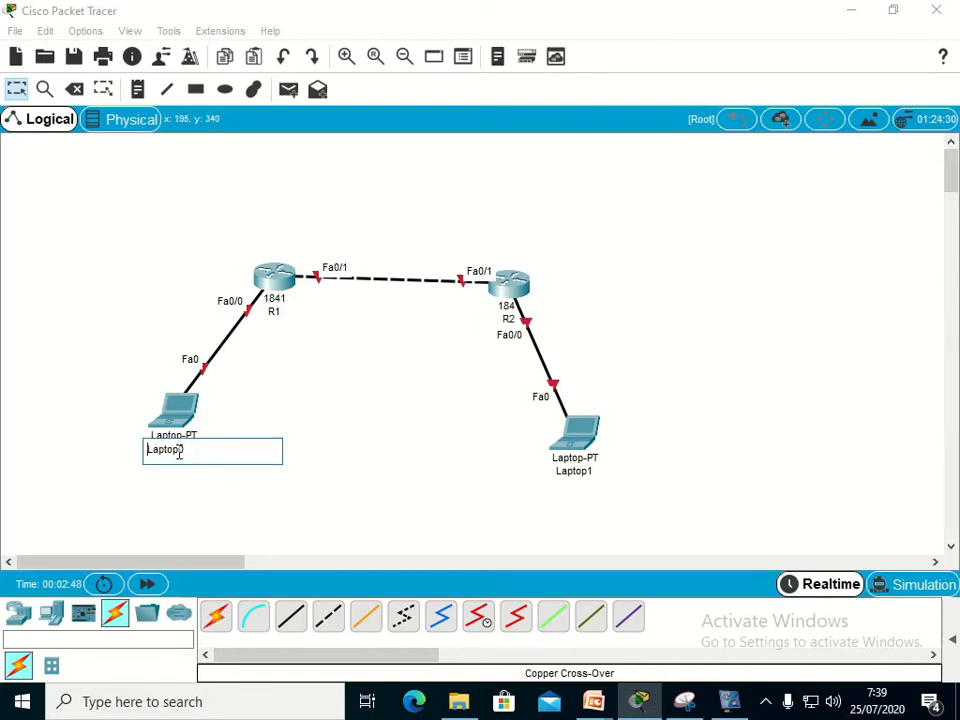
{"action": "key", "text": "Delete"}
{"action": "type", "text": "-1"}
{"action": "key", "text": "Return"}
{"action": "left_click", "coordinate": [598, 471]}
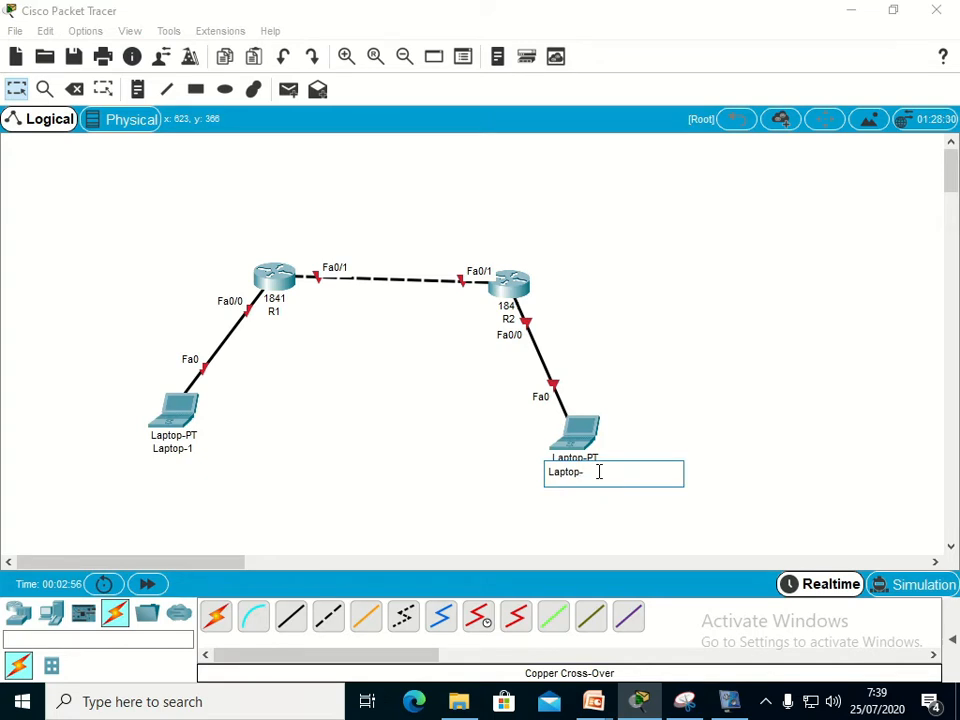
{"action": "left_click", "coordinate": [669, 331]}
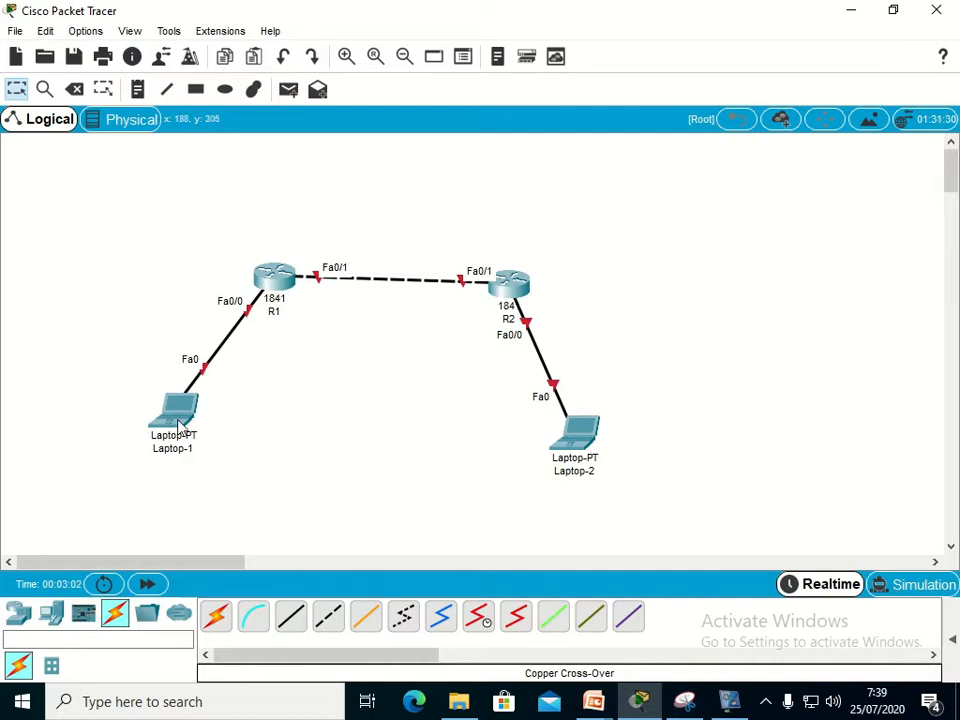
Configure Laptop-1 with static IP address 192.168.0.2, subnet mask 255.255.255.0 and default gateway 192.168.0.1, and close its window
{"action": "mouse_move", "coordinate": [178, 425]}
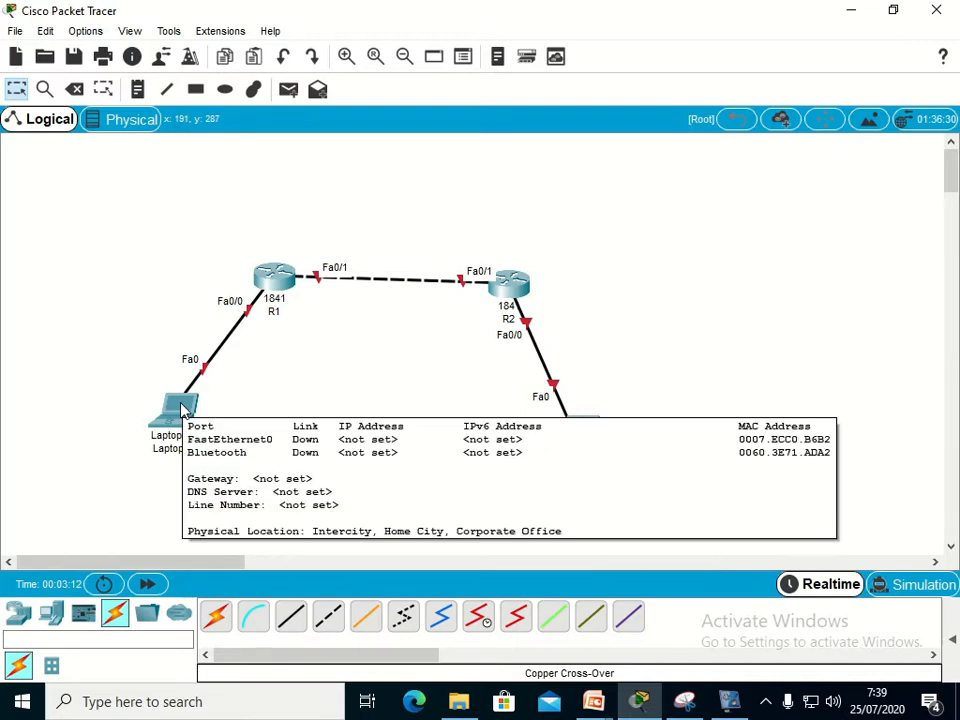
{"action": "left_click", "coordinate": [183, 404]}
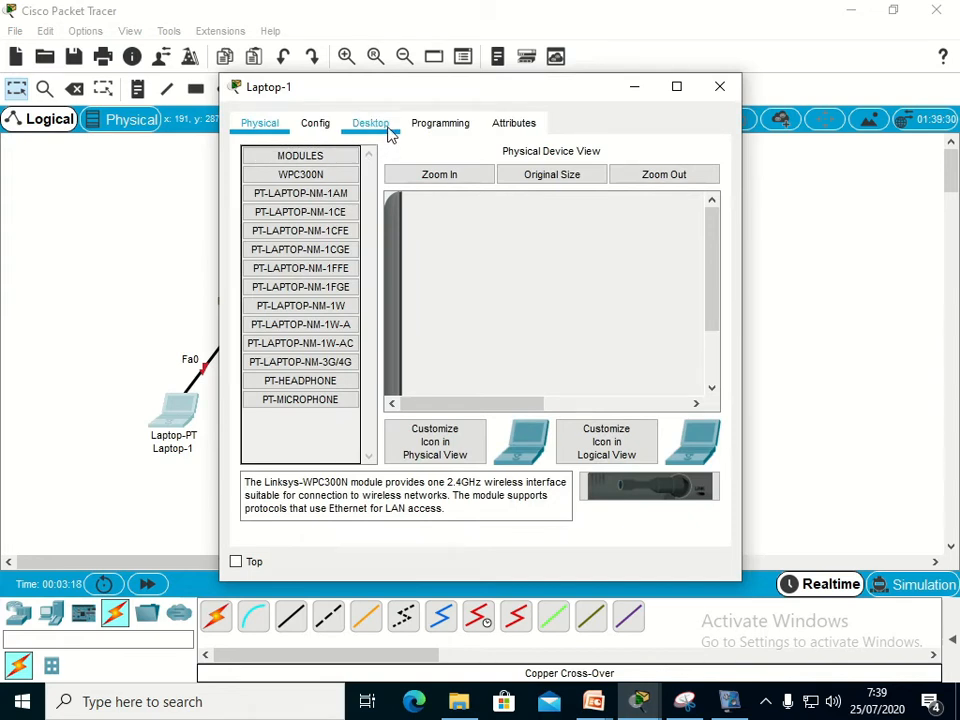
{"action": "left_click", "coordinate": [386, 135]}
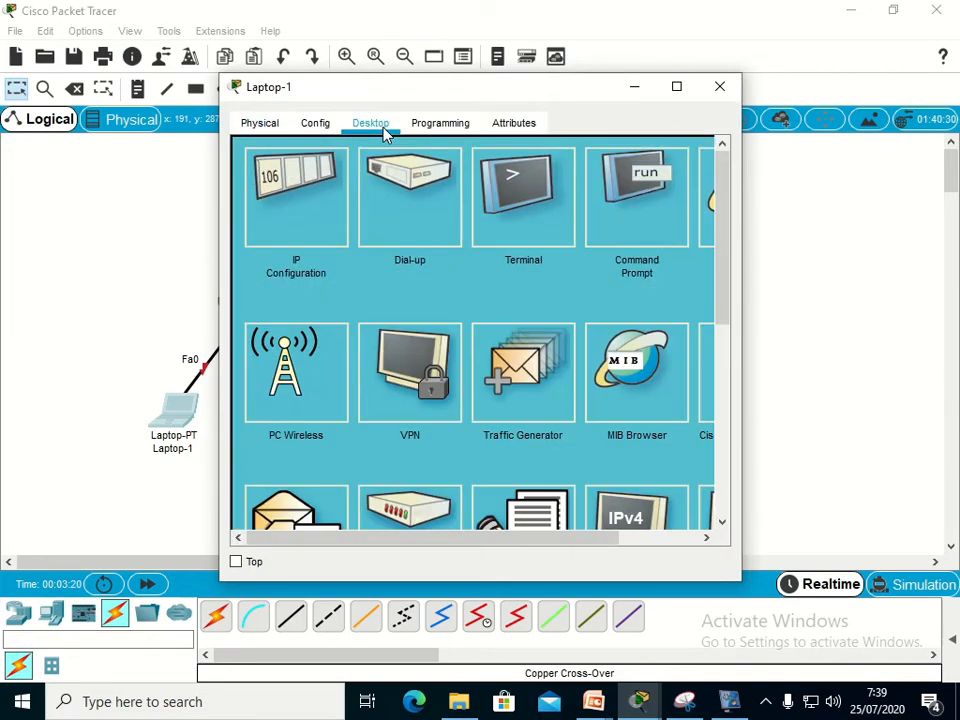
{"action": "left_click", "coordinate": [282, 222]}
{"action": "left_click", "coordinate": [396, 256]}
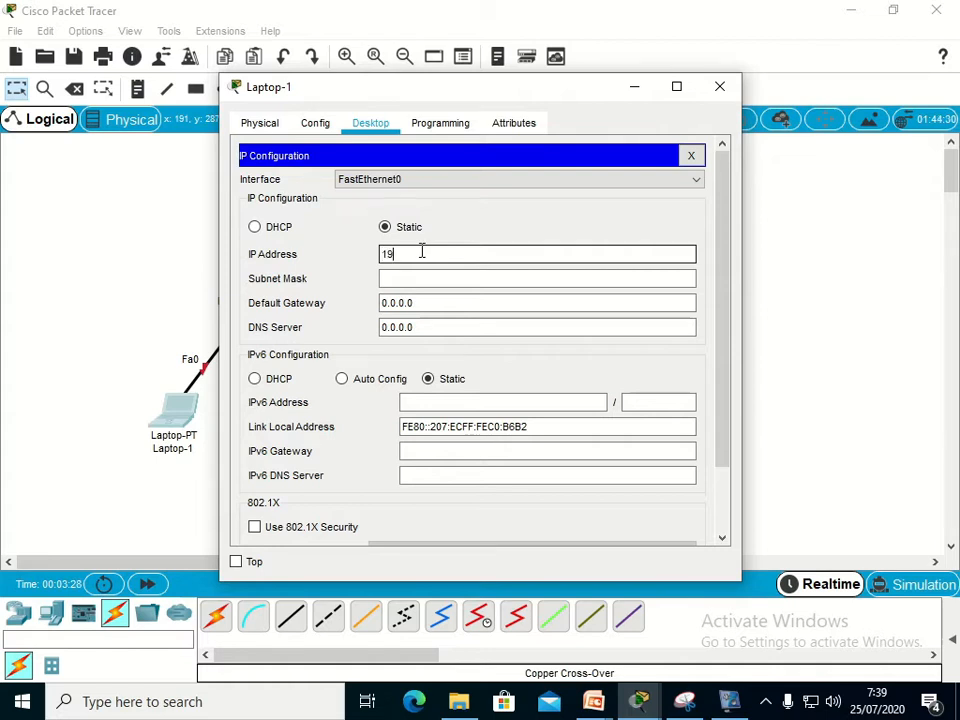
{"action": "type", "text": "192.168.1"}
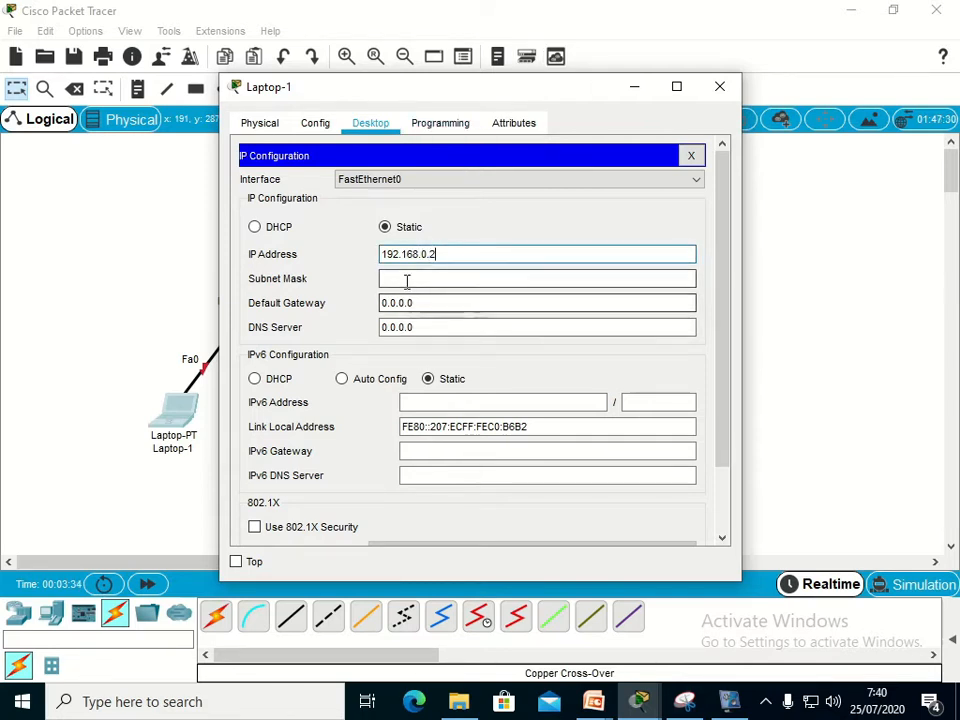
{"action": "left_click", "coordinate": [407, 281]}
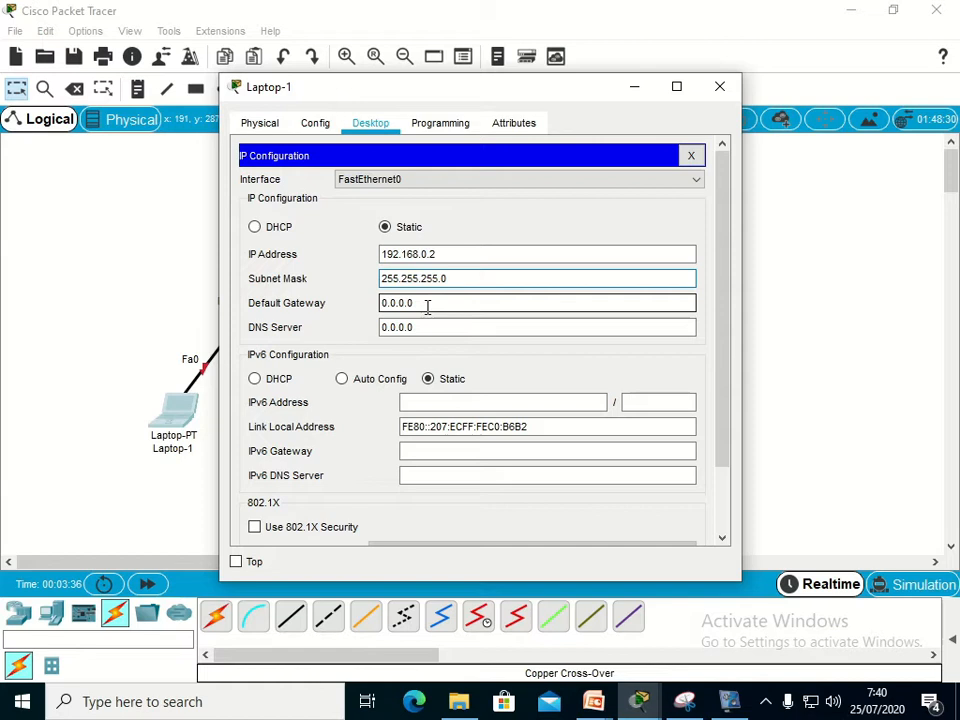
{"action": "key", "text": "Tab"}
{"action": "type", "text": "192.168.0.1"}
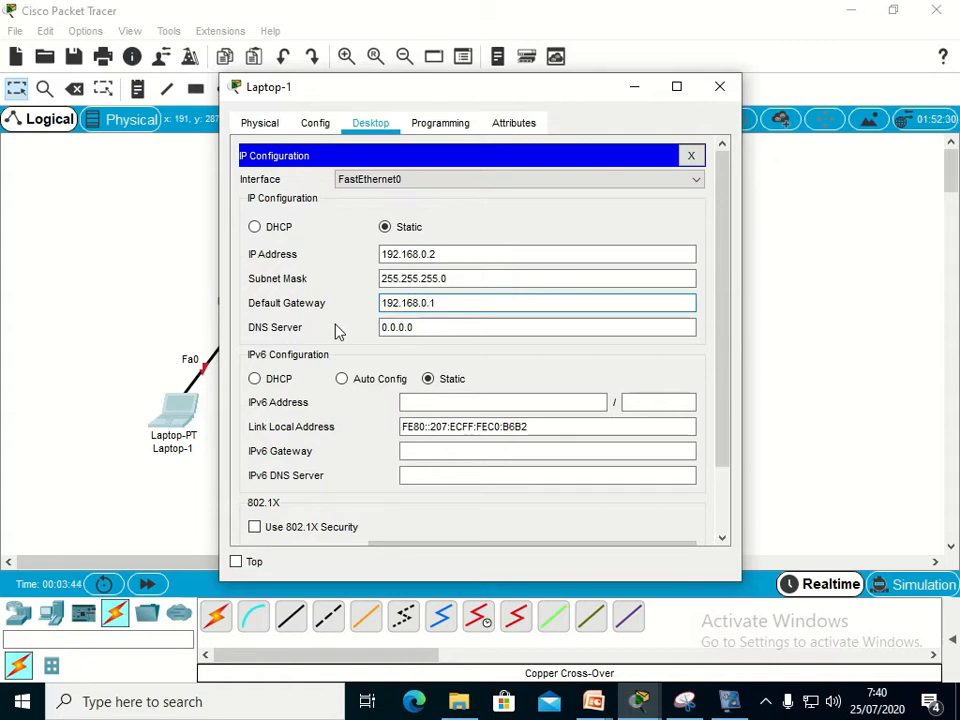
{"action": "left_click", "coordinate": [315, 122]}
{"action": "left_click", "coordinate": [375, 122]}
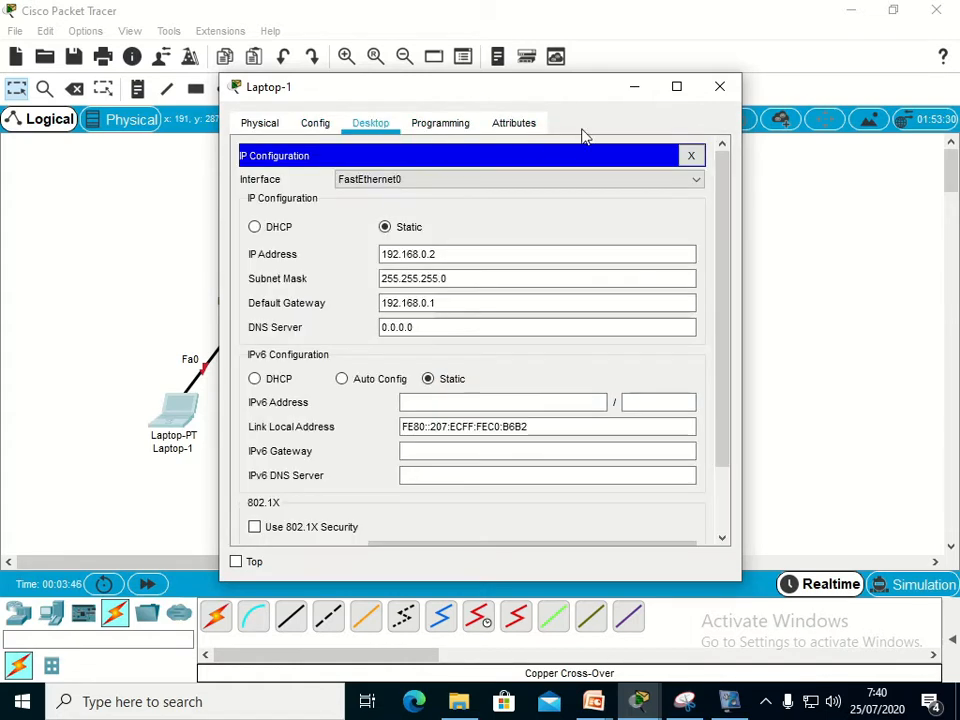
{"action": "left_click", "coordinate": [720, 87]}
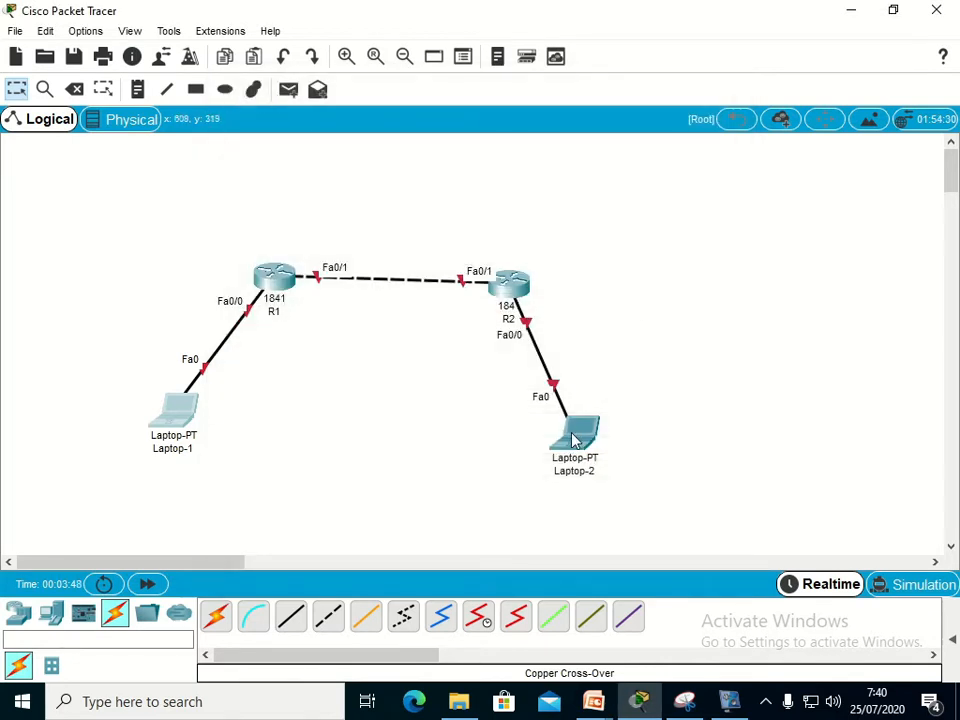
Configure Laptop-2 with static IP address 192.168.2.2, subnet mask 255.255.255.0 and default gateway 192.168.2.1, and close its window
{"action": "left_click", "coordinate": [586, 440]}
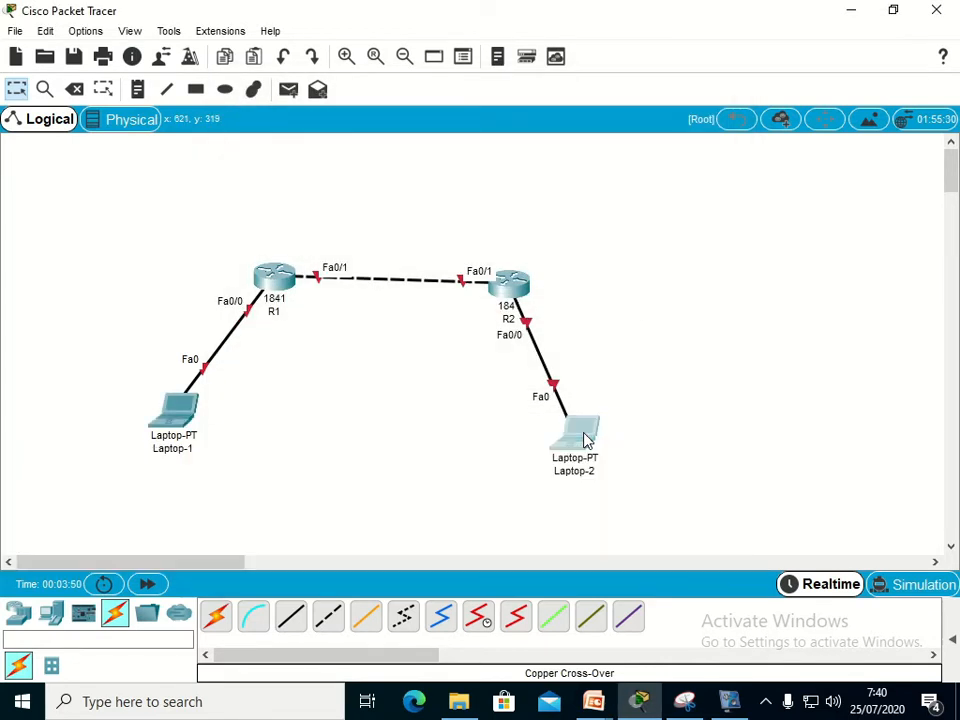
{"action": "left_click", "coordinate": [367, 124]}
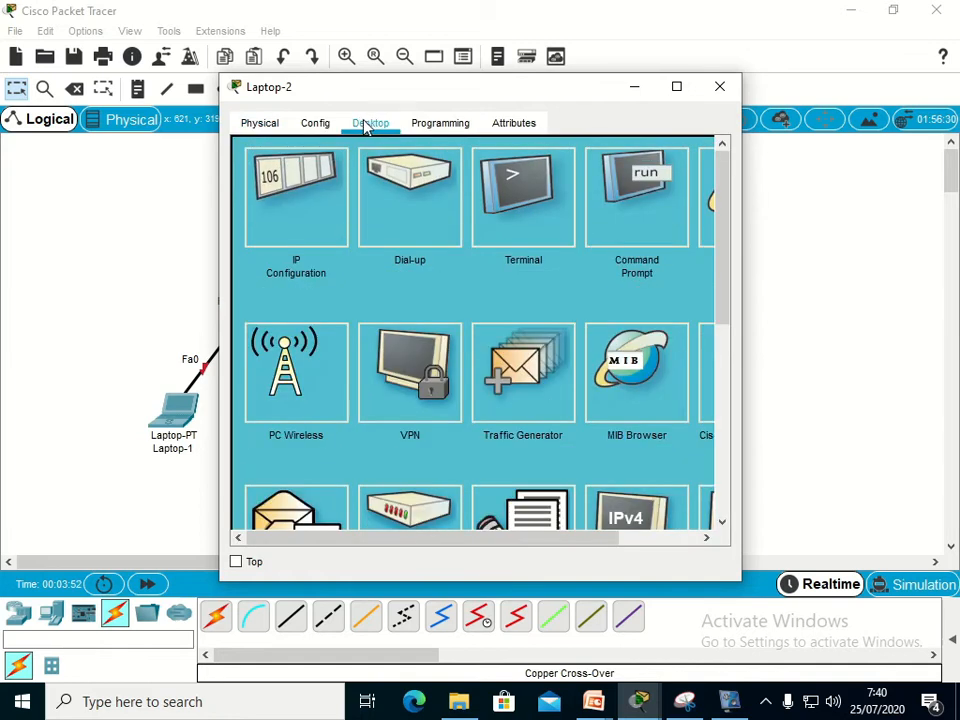
{"action": "left_click", "coordinate": [303, 221]}
{"action": "left_click", "coordinate": [398, 256]}
{"action": "type", "text": "192.168"}
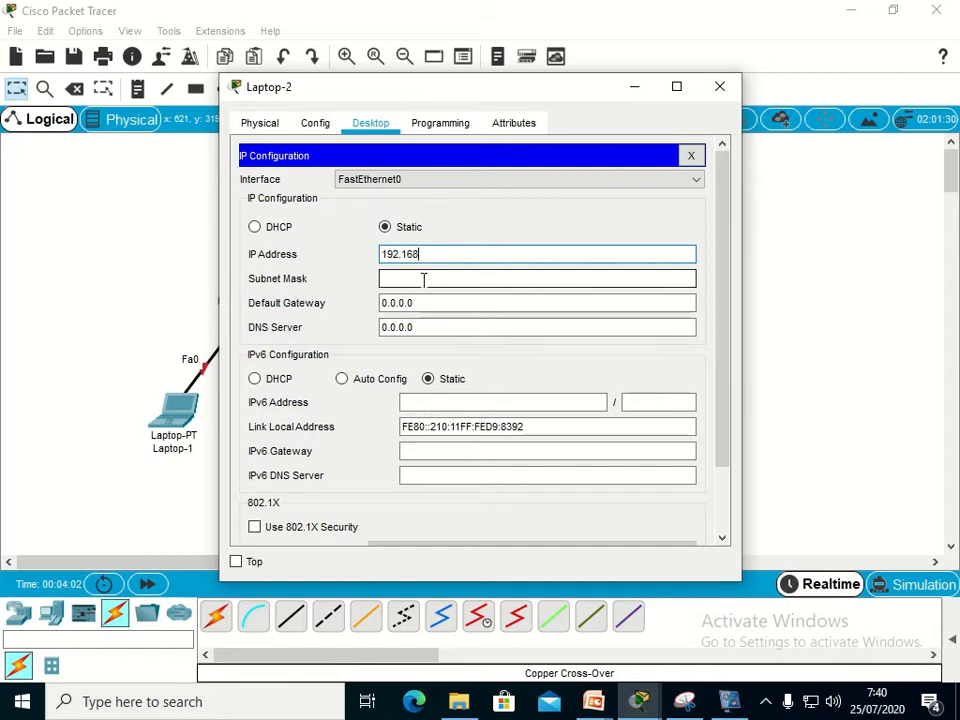
{"action": "type", "text": ".2.2"}
{"action": "double_click", "coordinate": [443, 280]}
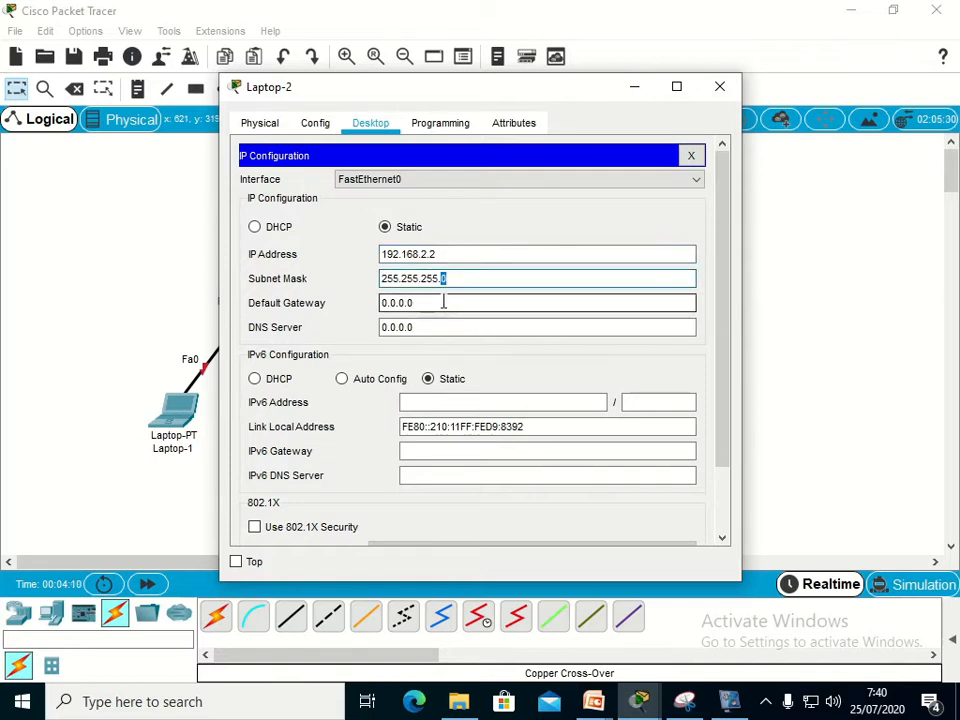
{"action": "key", "text": "Tab"}
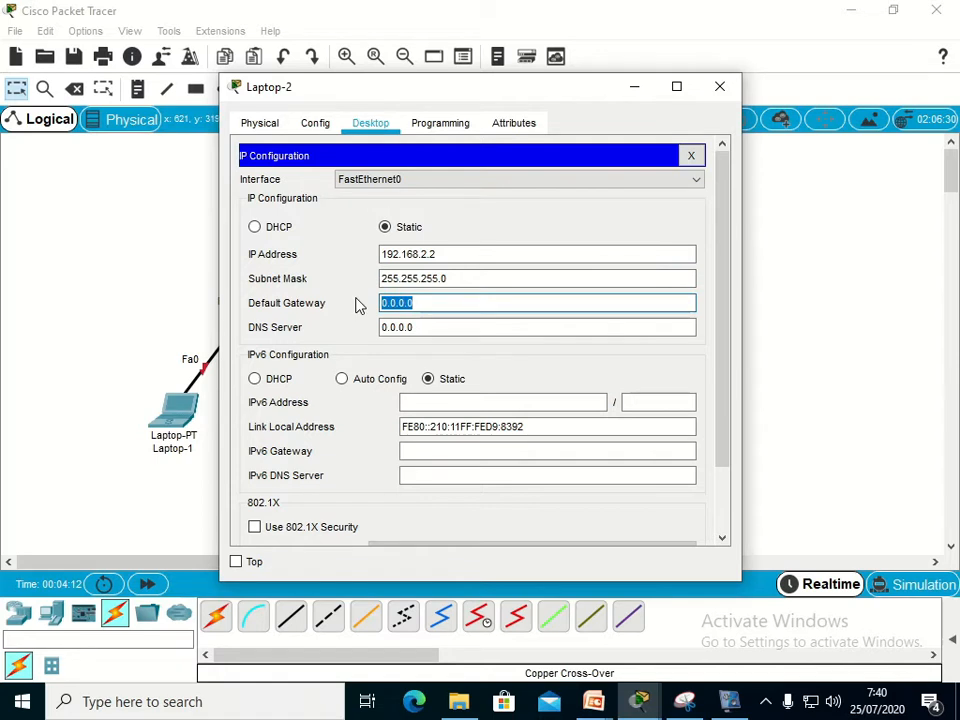
{"action": "type", "text": "192"}
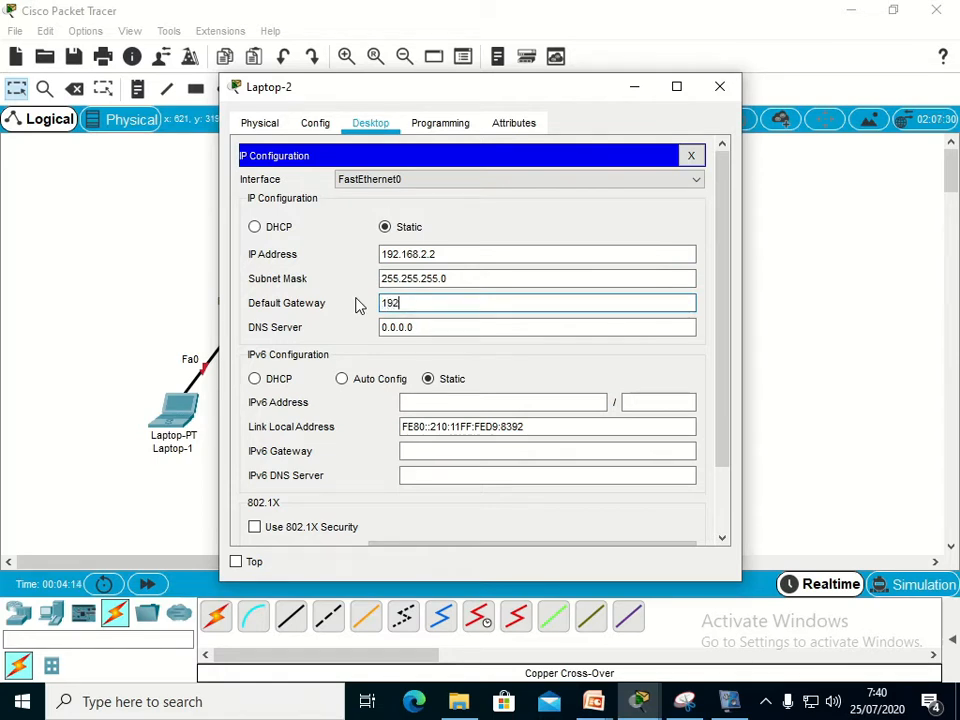
{"action": "type", "text": ".168."}
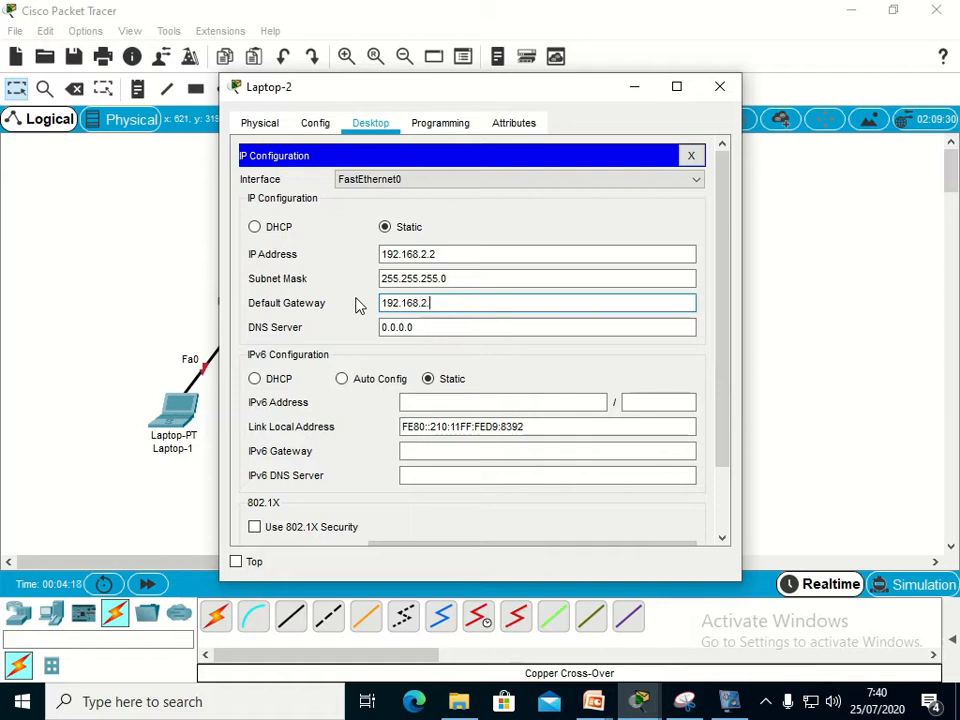
{"action": "type", "text": "2.1"}
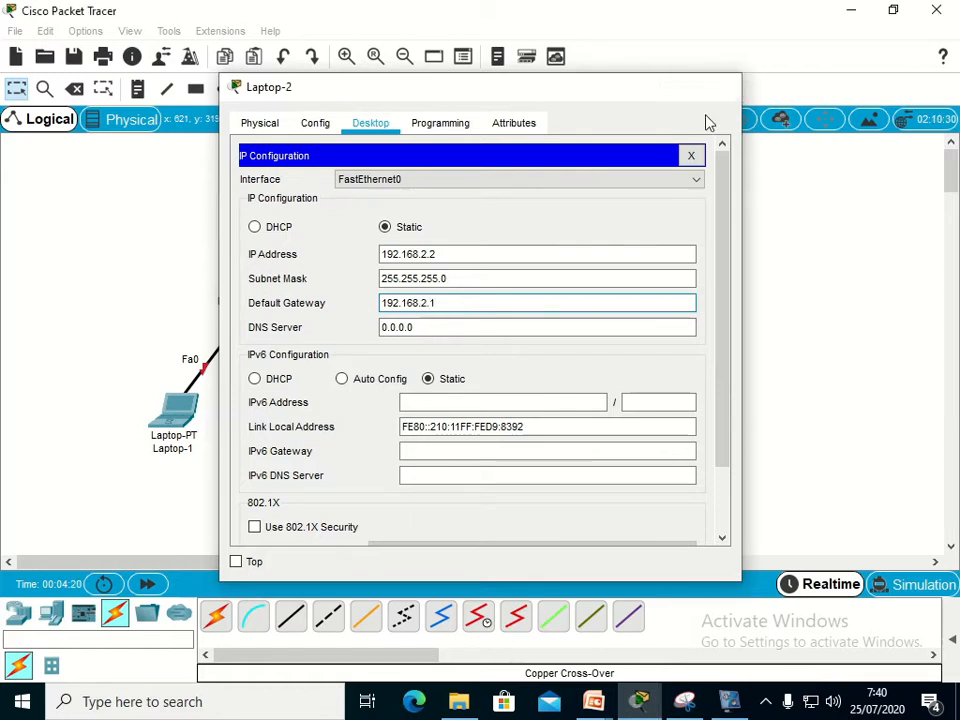
{"action": "left_click", "coordinate": [719, 86]}
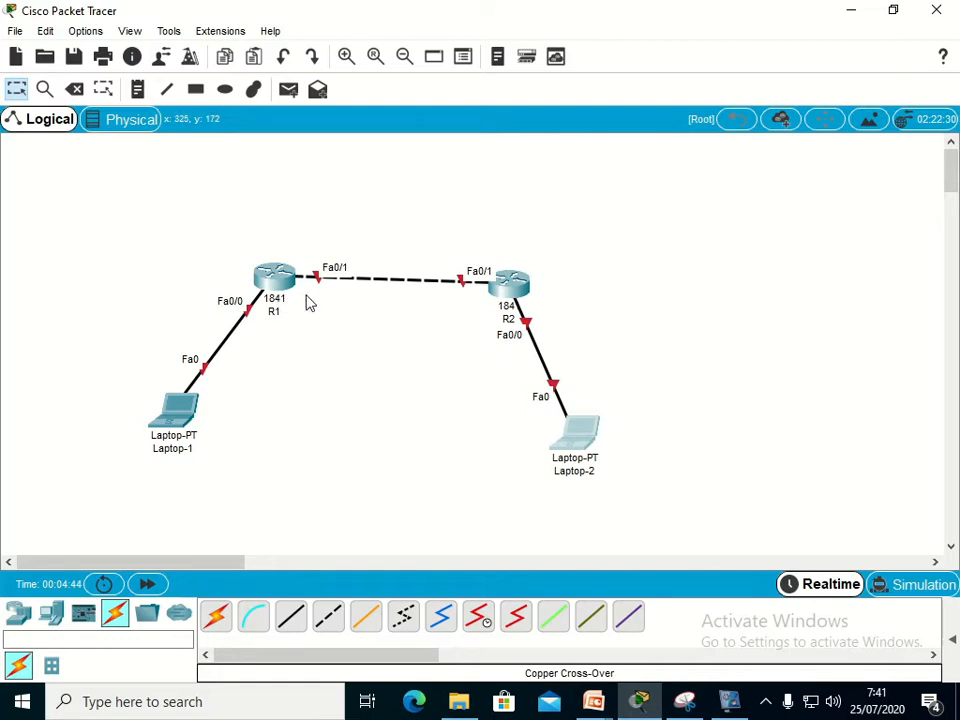
Shift Laptop-2 slightly up in the logical workspace
{"action": "mouse_move", "coordinate": [294, 312]}
{"action": "mouse_move", "coordinate": [280, 292]}
{"action": "left_click_drag", "start_coordinate": [557, 465], "coordinate": [557, 455]}
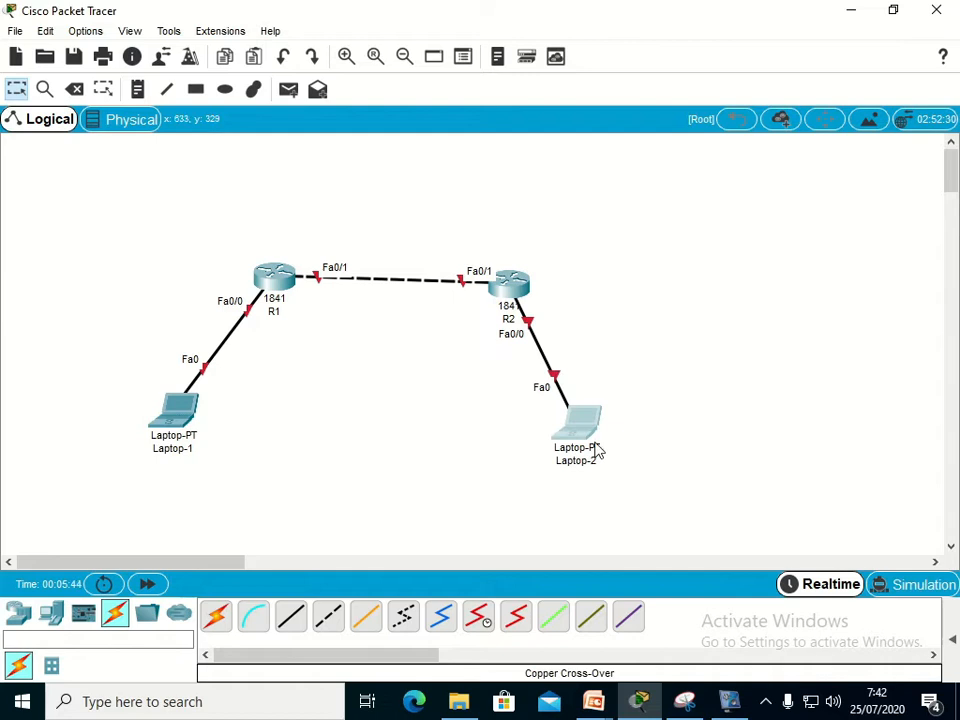
Add a third laptop between Laptop-1 and Laptop-2 and rename it as Laptop-3
{"action": "left_click", "coordinate": [51, 612]}
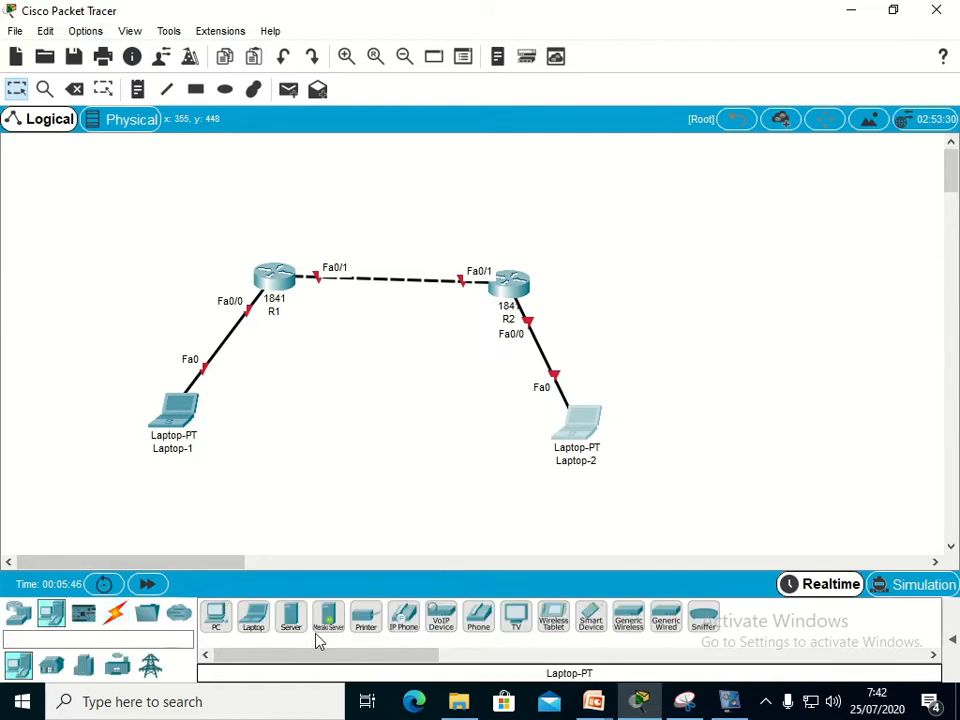
{"action": "left_click_drag", "start_coordinate": [250, 630], "coordinate": [362, 440]}
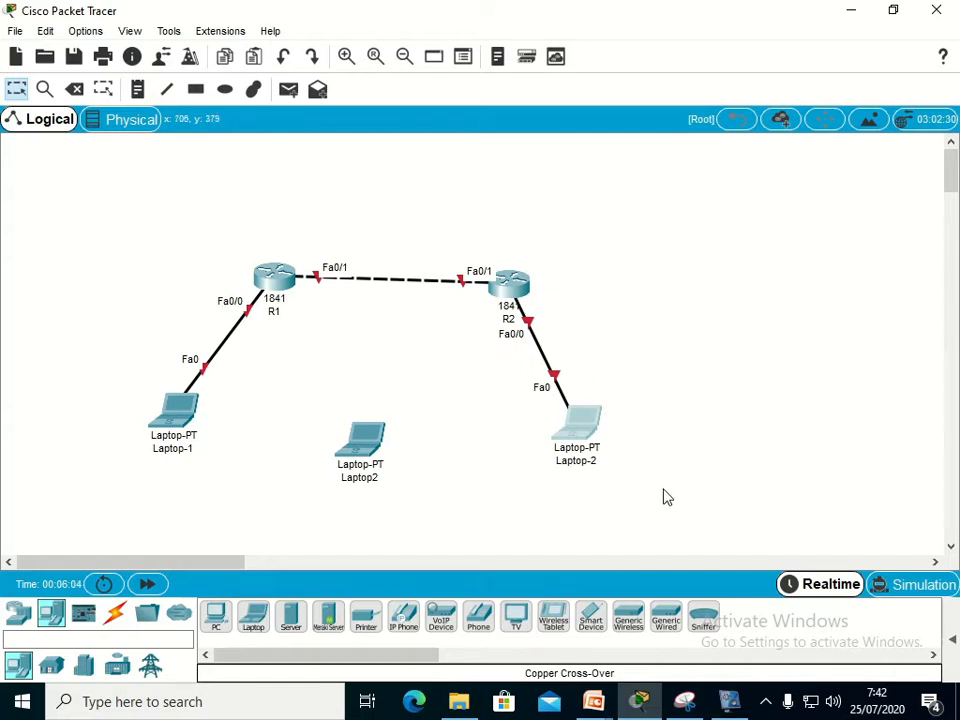
{"action": "left_click_drag", "start_coordinate": [368, 470], "coordinate": [372, 441]}
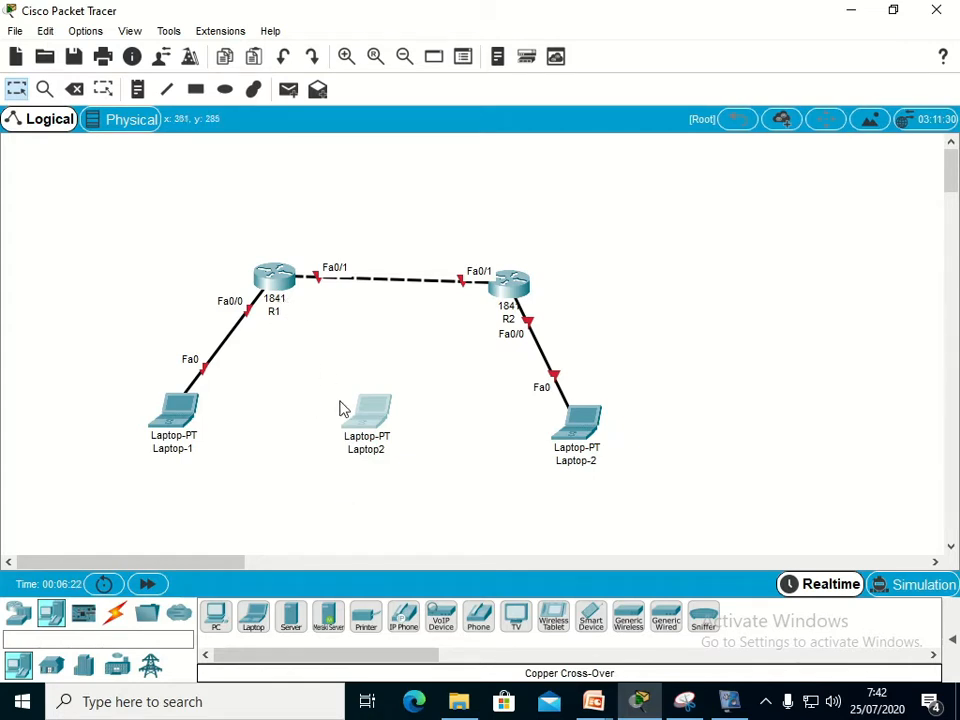
{"action": "mouse_move", "coordinate": [393, 428]}
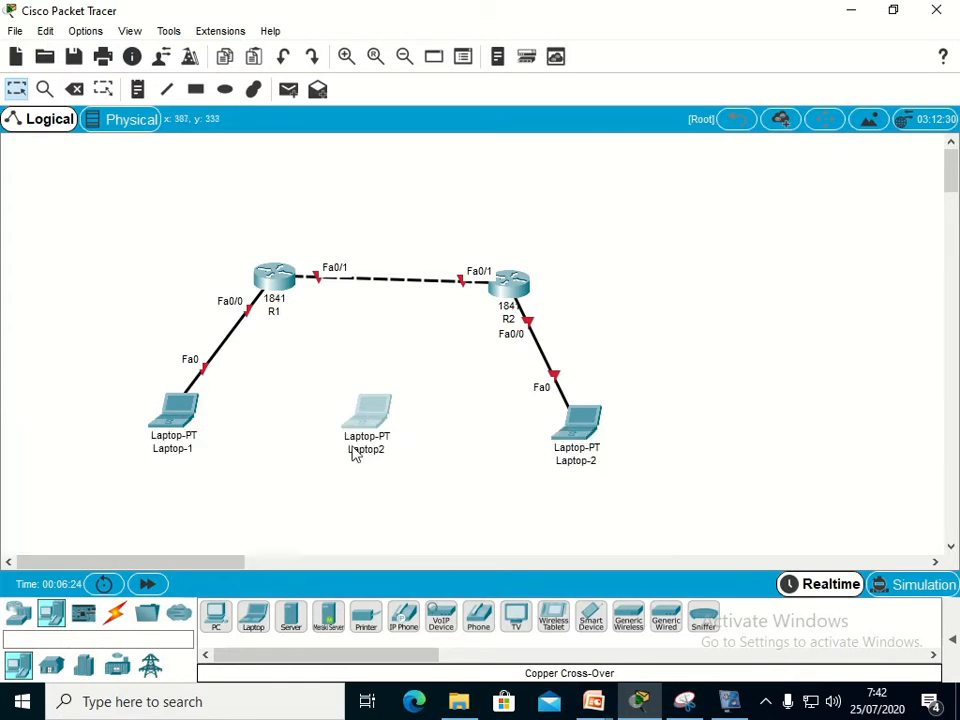
{"action": "left_click", "coordinate": [381, 450]}
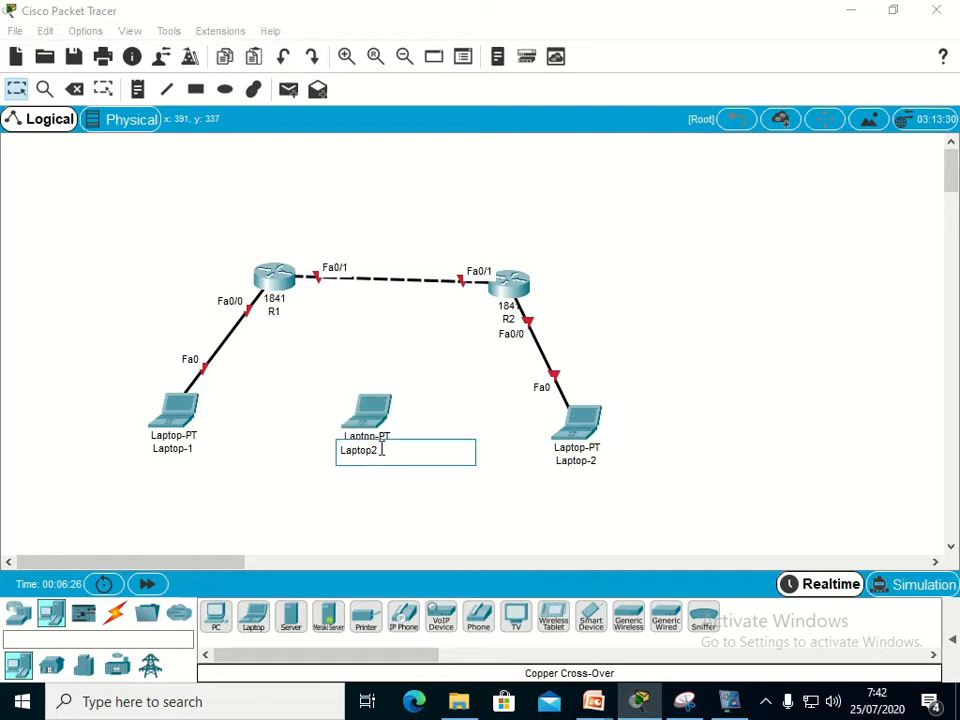
{"action": "key", "text": "BackSpace"}
{"action": "type", "text": "-3"}
{"action": "left_click", "coordinate": [457, 491]}
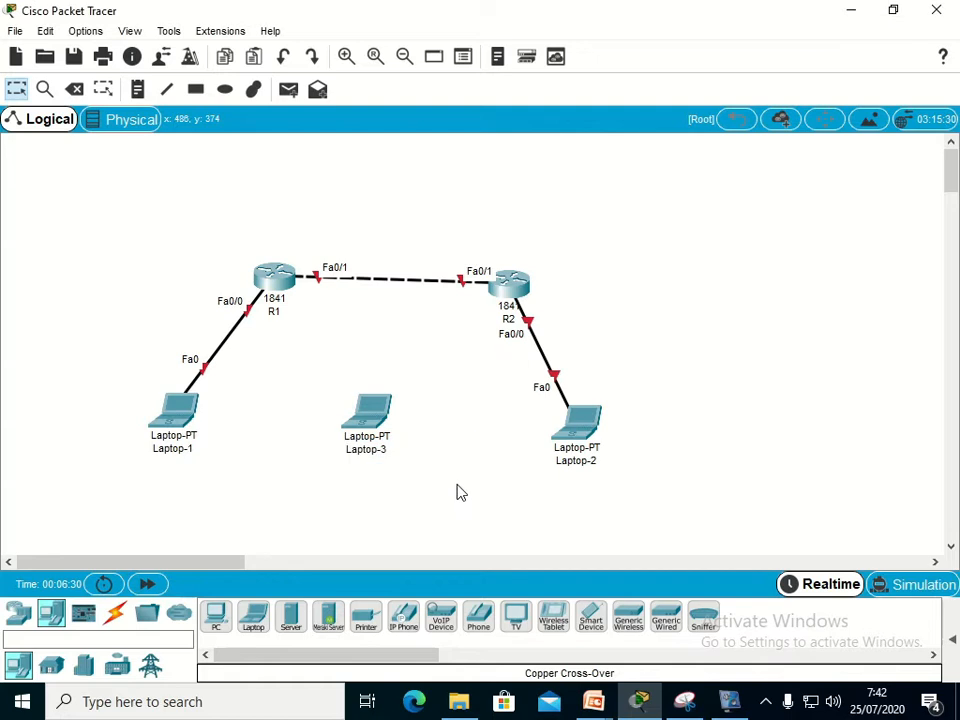
Connect the RS 232 port of Laptop-3 to the Console port of R1 with a console cable
{"action": "left_click", "coordinate": [113, 614]}
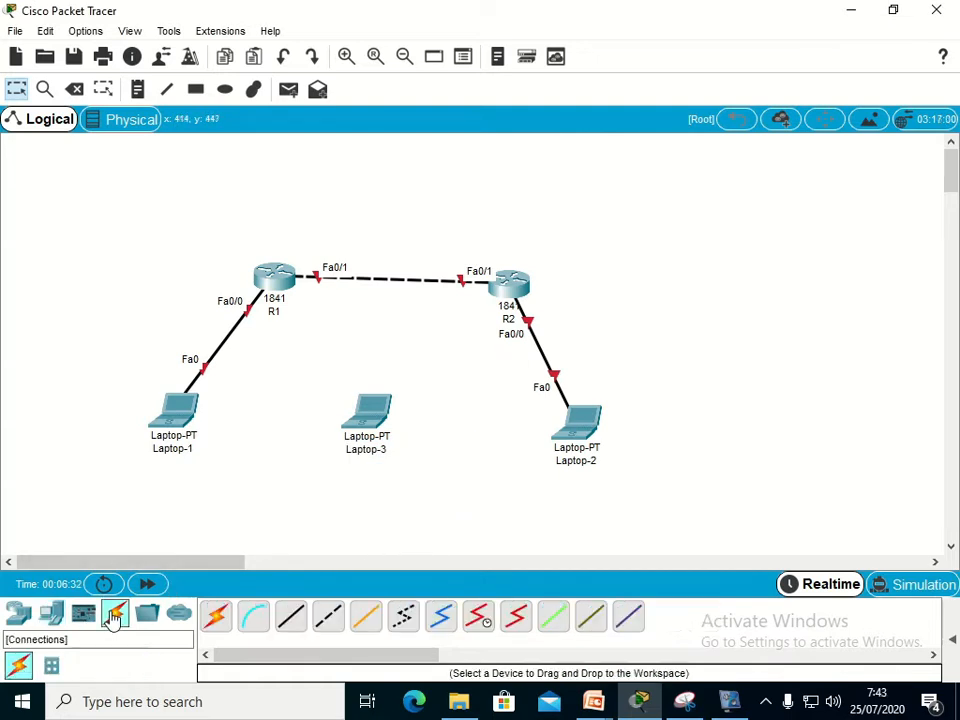
{"action": "left_click", "coordinate": [256, 622]}
{"action": "left_click", "coordinate": [363, 413]}
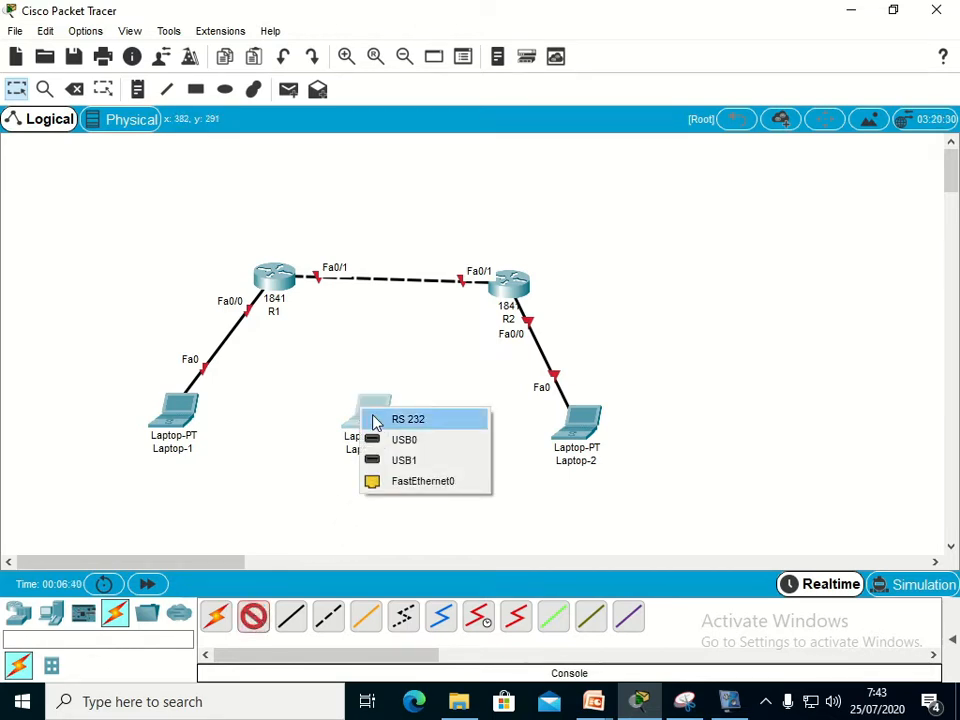
{"action": "left_click", "coordinate": [378, 421]}
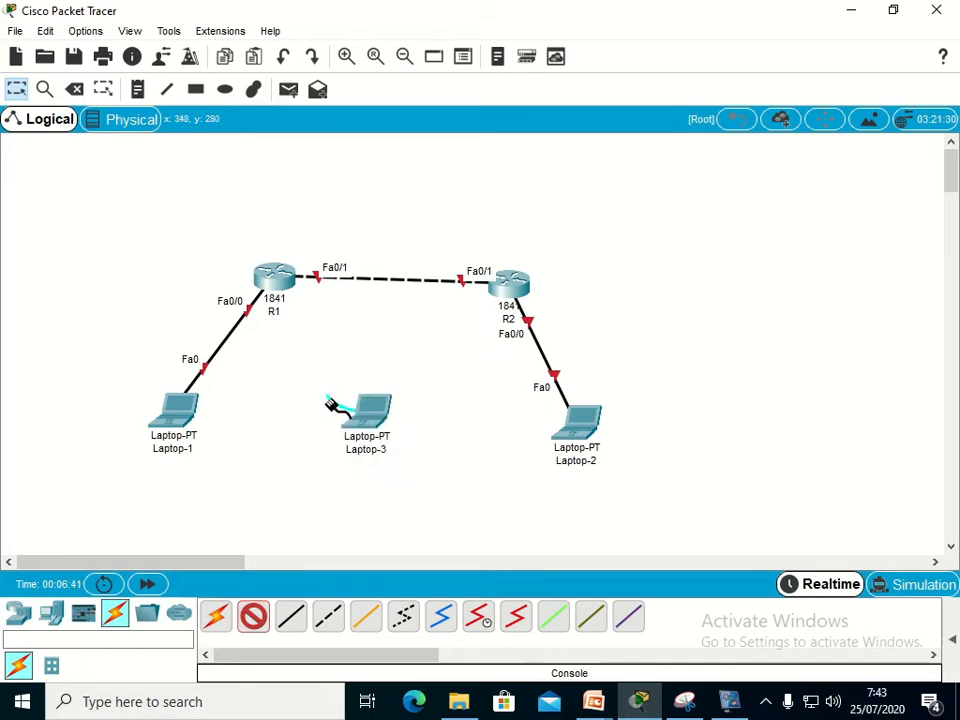
{"action": "left_click", "coordinate": [280, 287]}
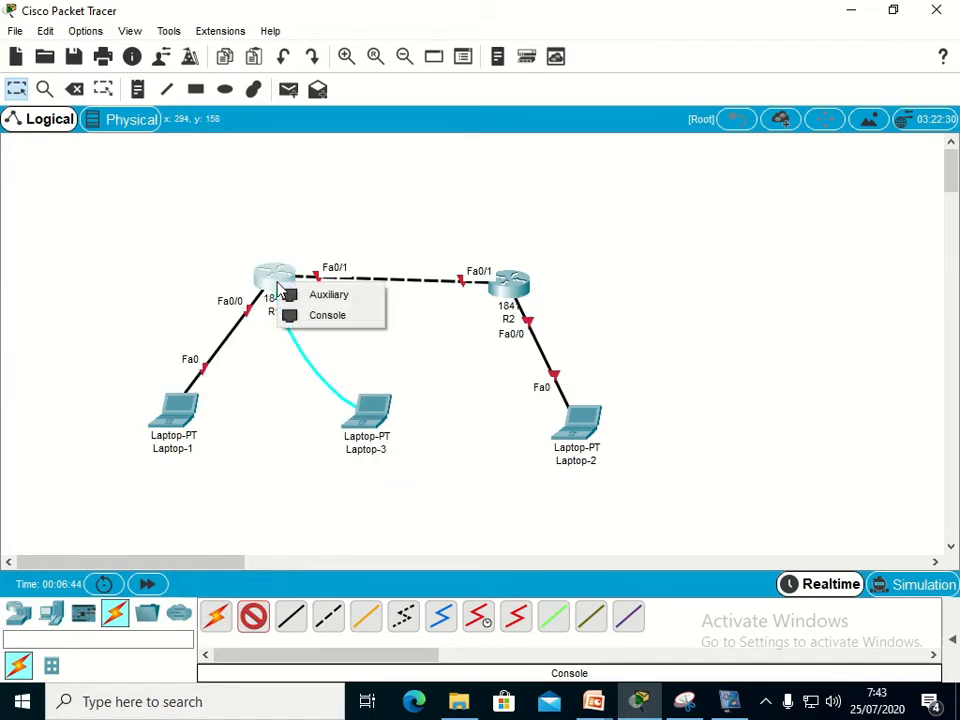
{"action": "left_click", "coordinate": [306, 318]}
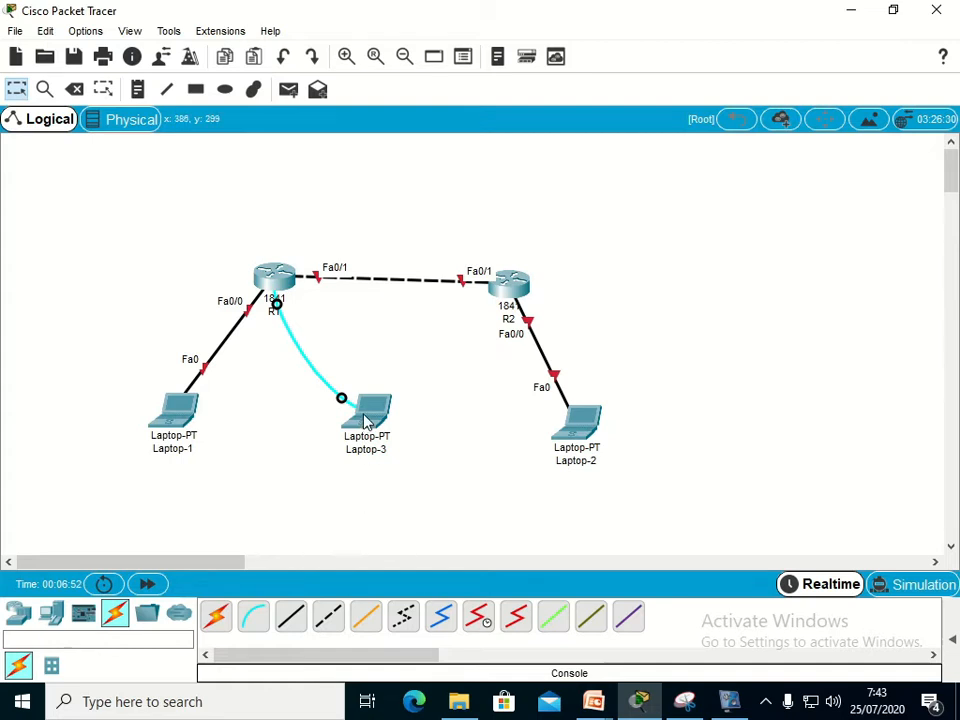
Open a terminal session on Laptop-3 with the default port settings
{"action": "mouse_move", "coordinate": [365, 422]}
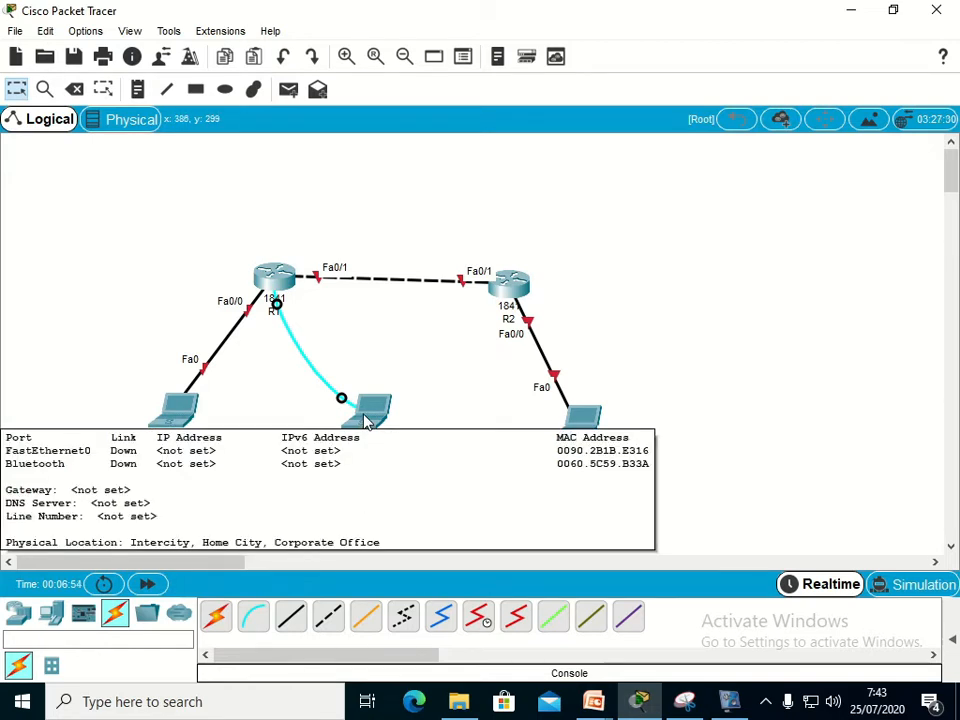
{"action": "left_click", "coordinate": [365, 422]}
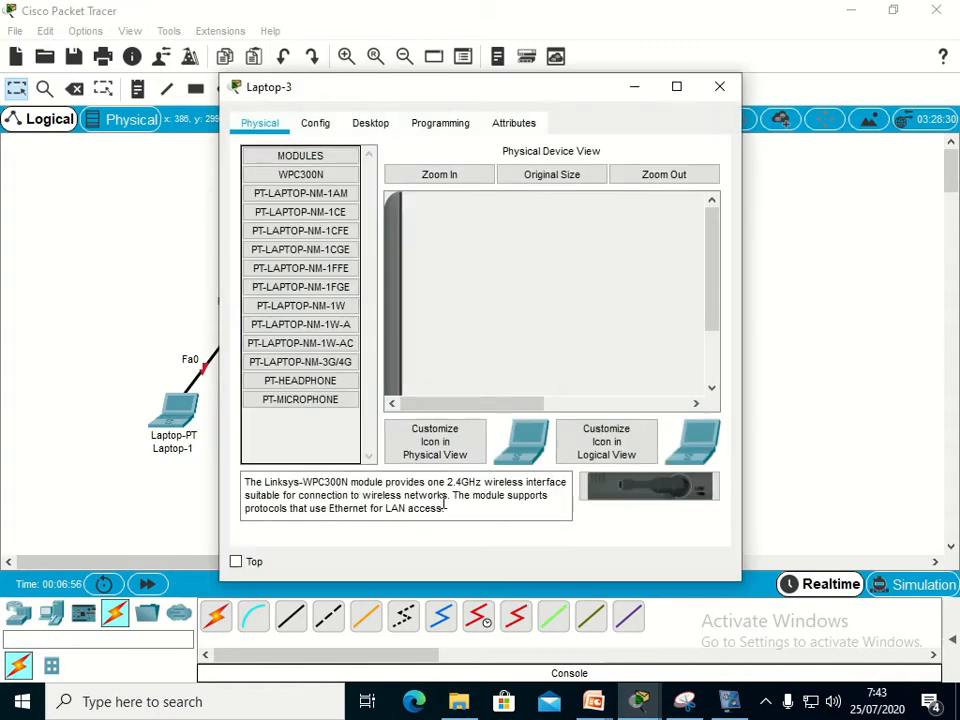
{"action": "left_click", "coordinate": [370, 124]}
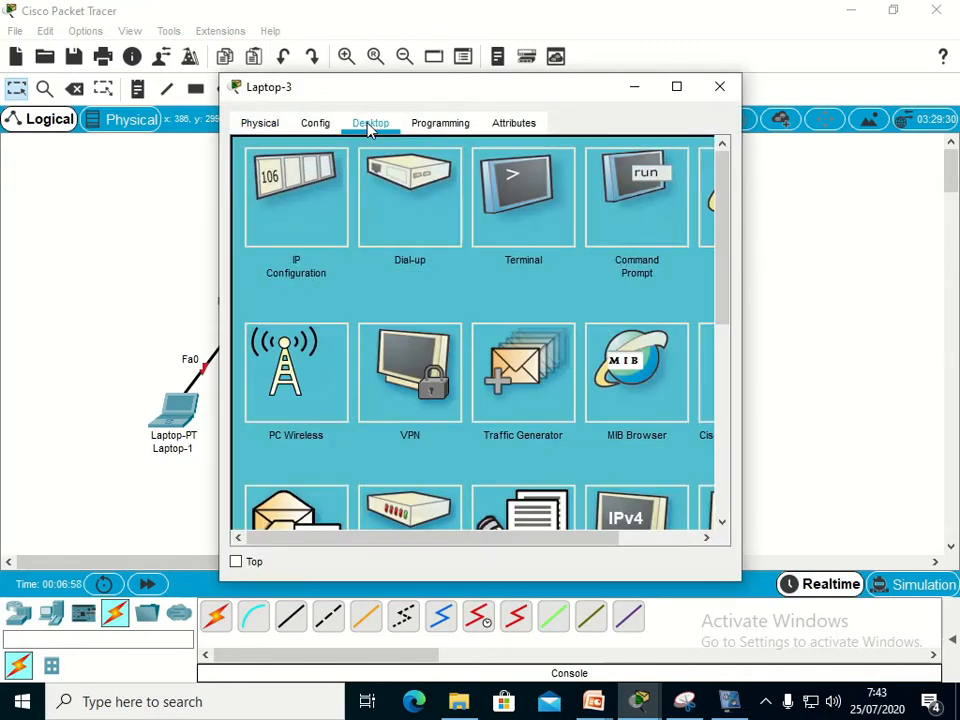
{"action": "left_click", "coordinate": [514, 206]}
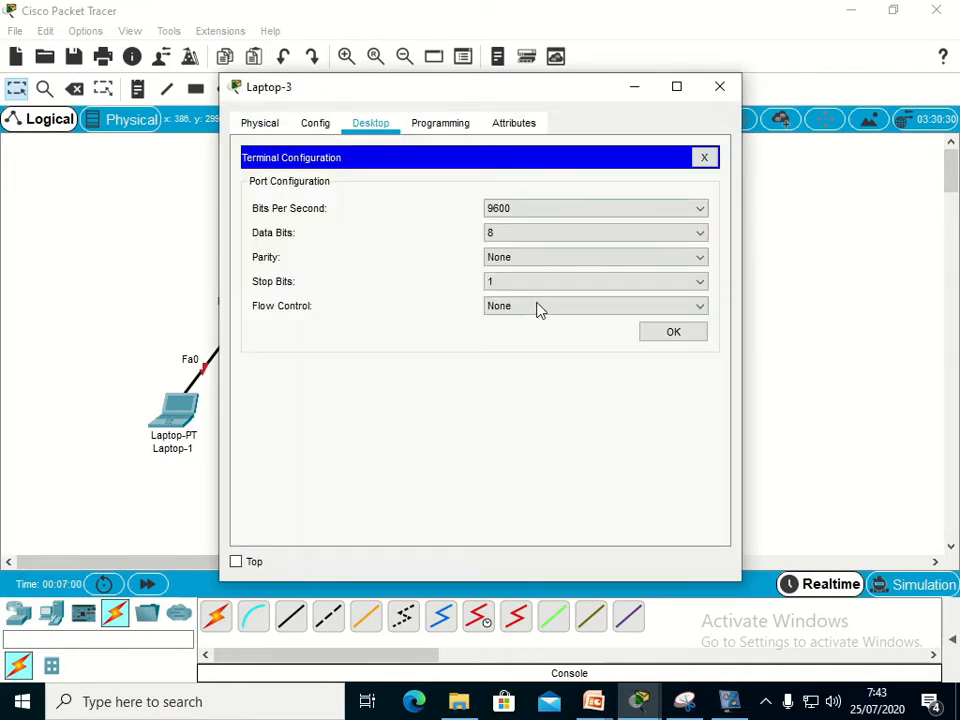
{"action": "left_click", "coordinate": [665, 337]}
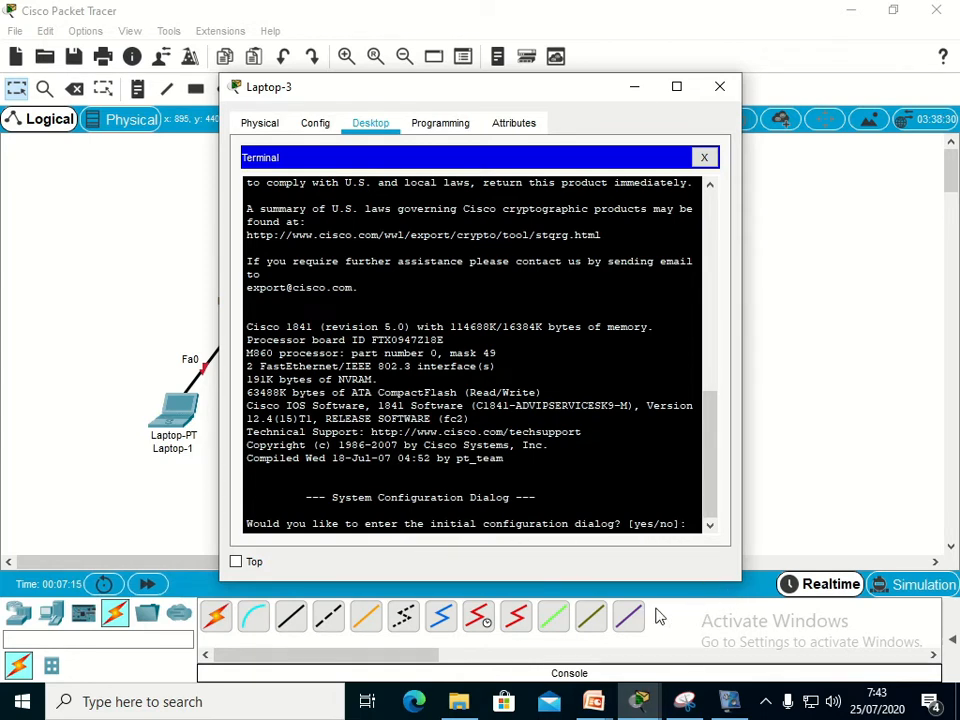
Decline the router's initial configuration dialog and start the command-line session
{"action": "type", "text": "no"}
{"action": "key", "text": "Return"}
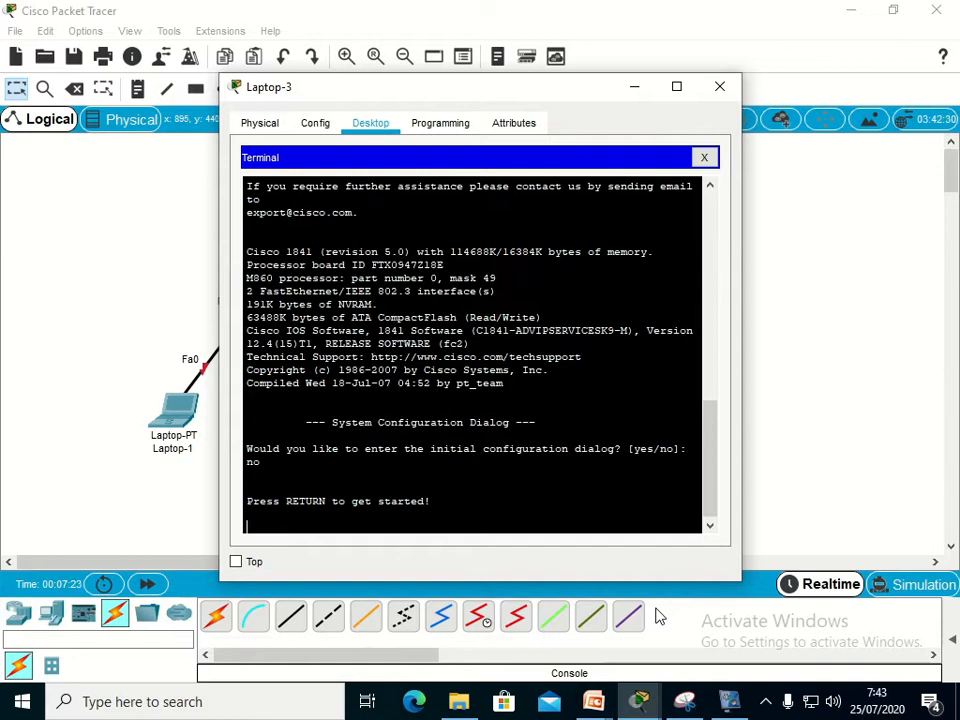
{"action": "key", "text": "Return"}
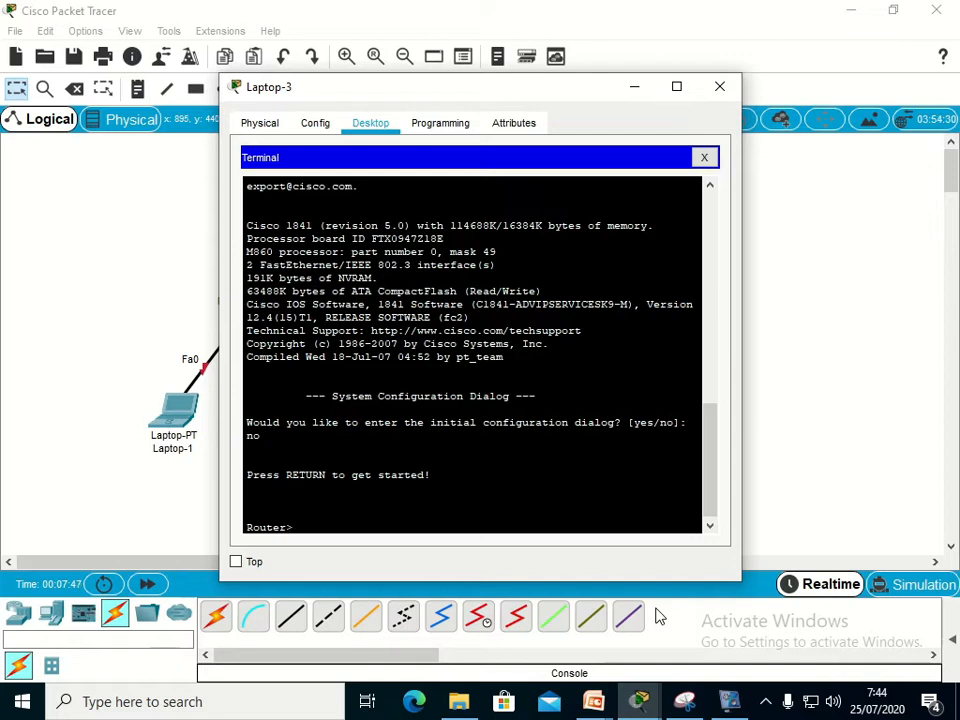
Enter privileged mode and global configuration mode on the router, and set its hostname to R1
{"action": "type", "text": "enable"}
{"action": "key", "text": "Return"}
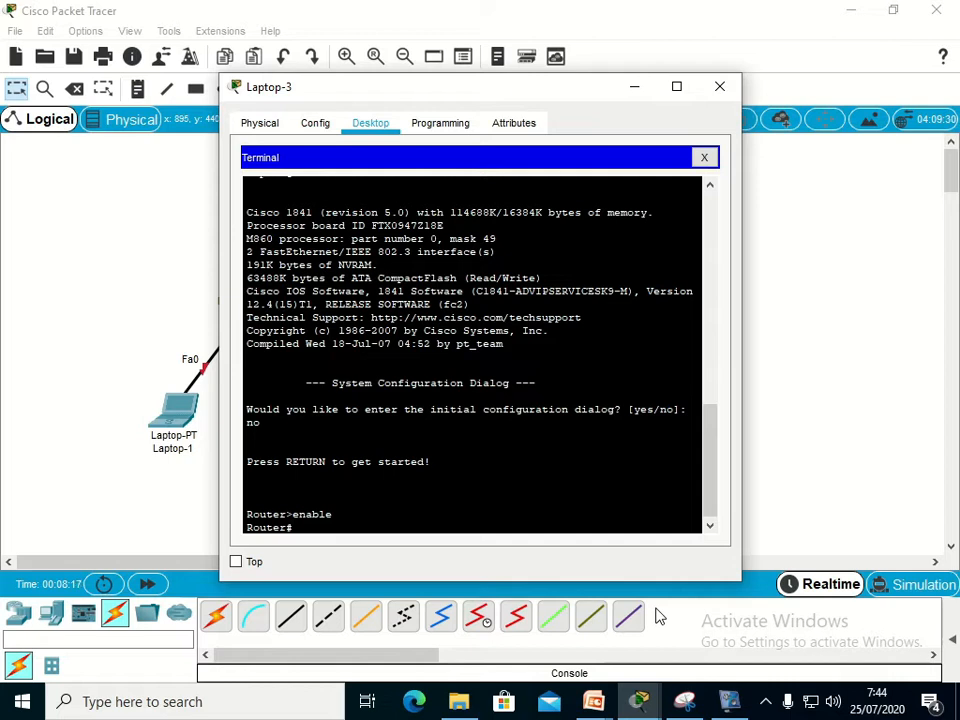
{"action": "type", "text": "configure terminal"}
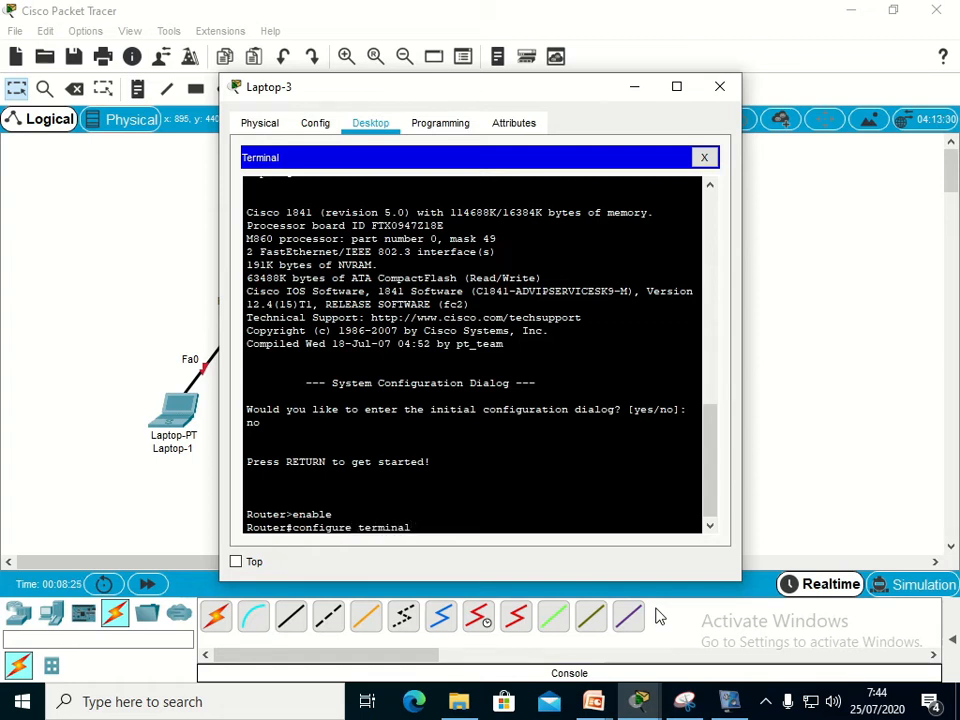
{"action": "key", "text": "Return"}
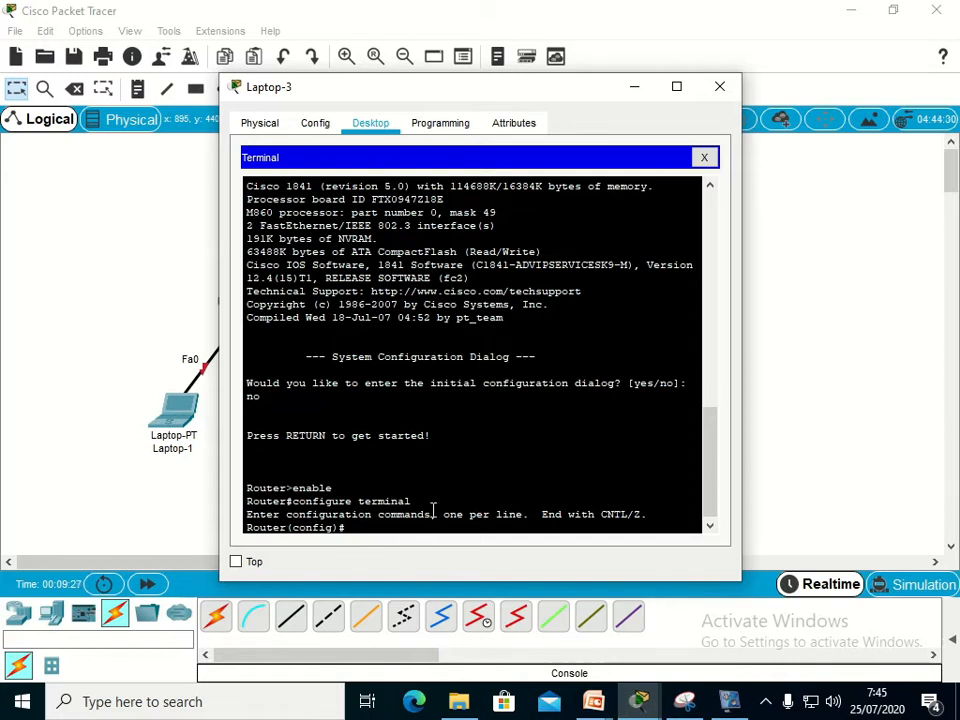
{"action": "type", "text": "hostname R1"}
{"action": "key", "text": "Return"}
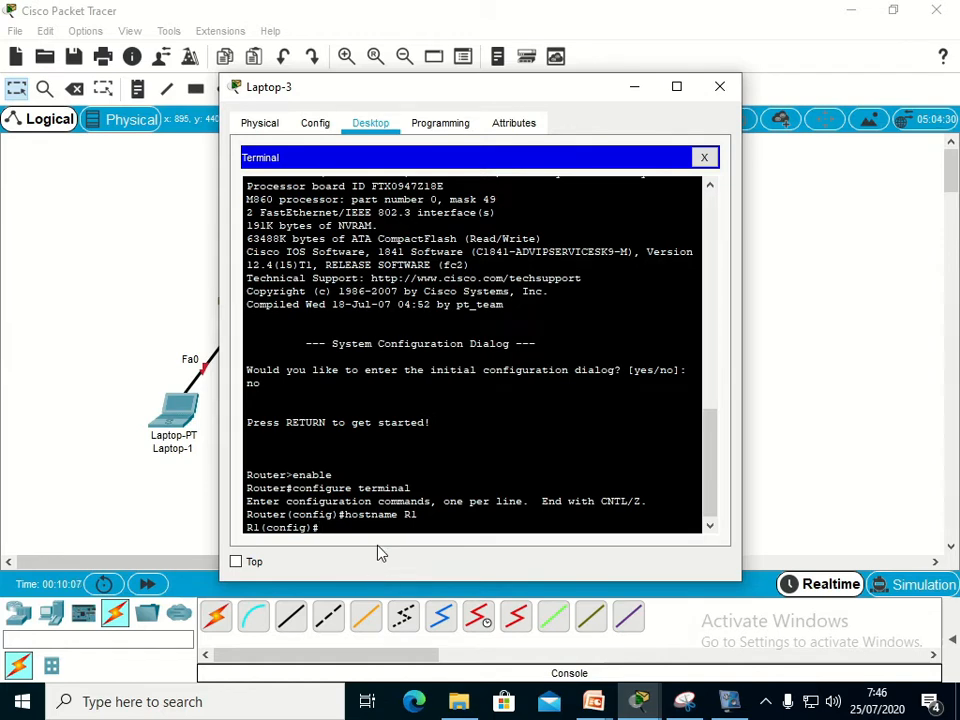
Move the Laptop-3 window clear of R1 and try to enter configuration mode for interface fa0/0
{"action": "left_click_drag", "start_coordinate": [368, 90], "coordinate": [508, 77]}
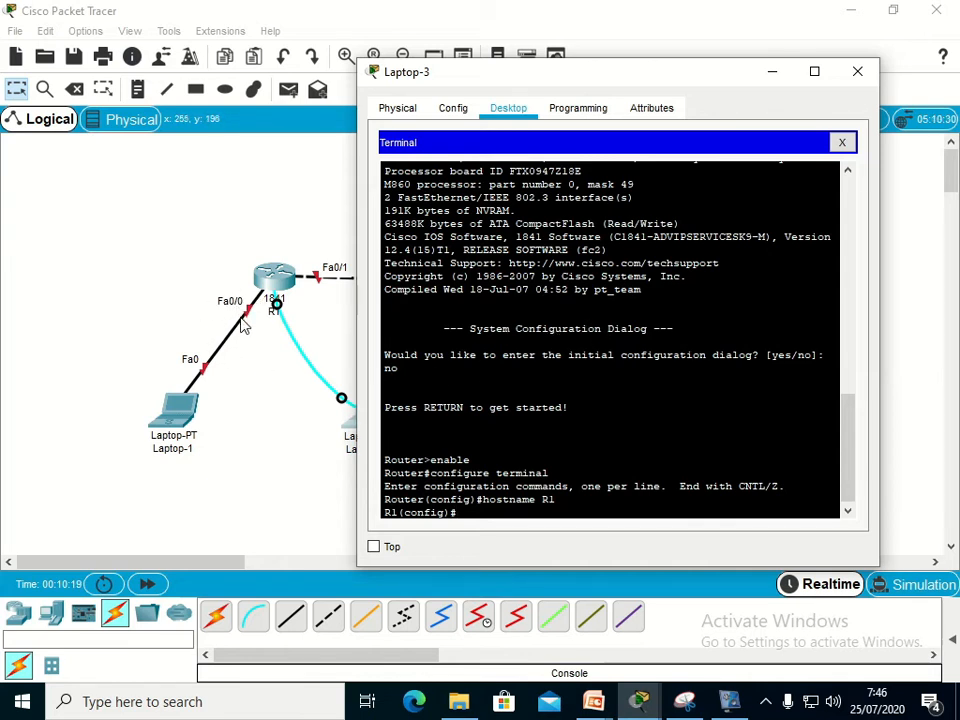
{"action": "type", "text": "interace fa0"}
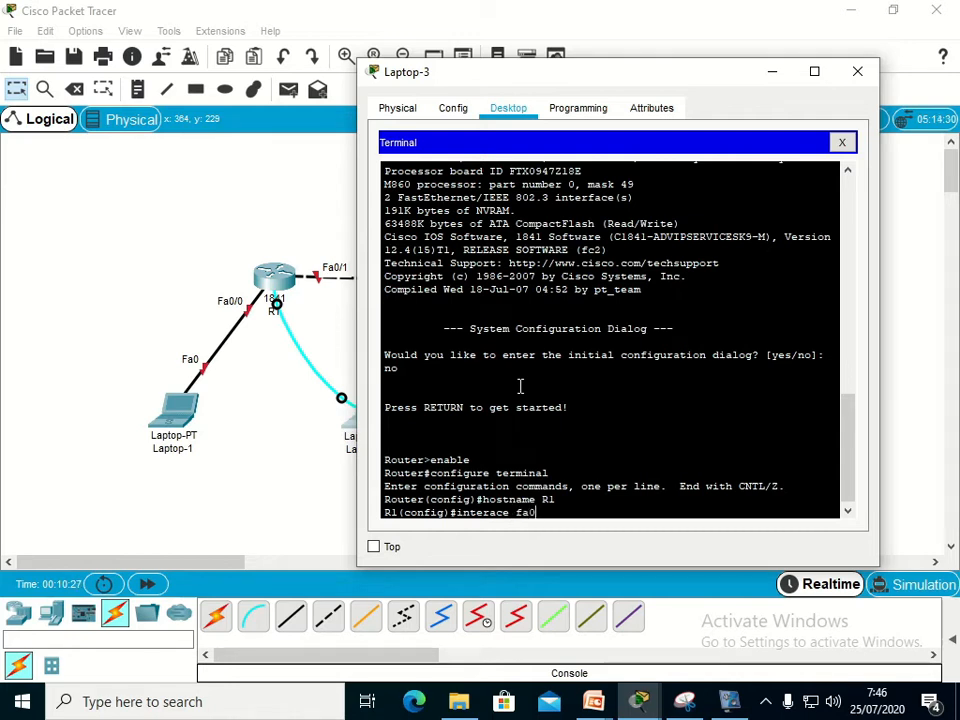
{"action": "type", "text": "/0"}
{"action": "key", "text": "Return"}
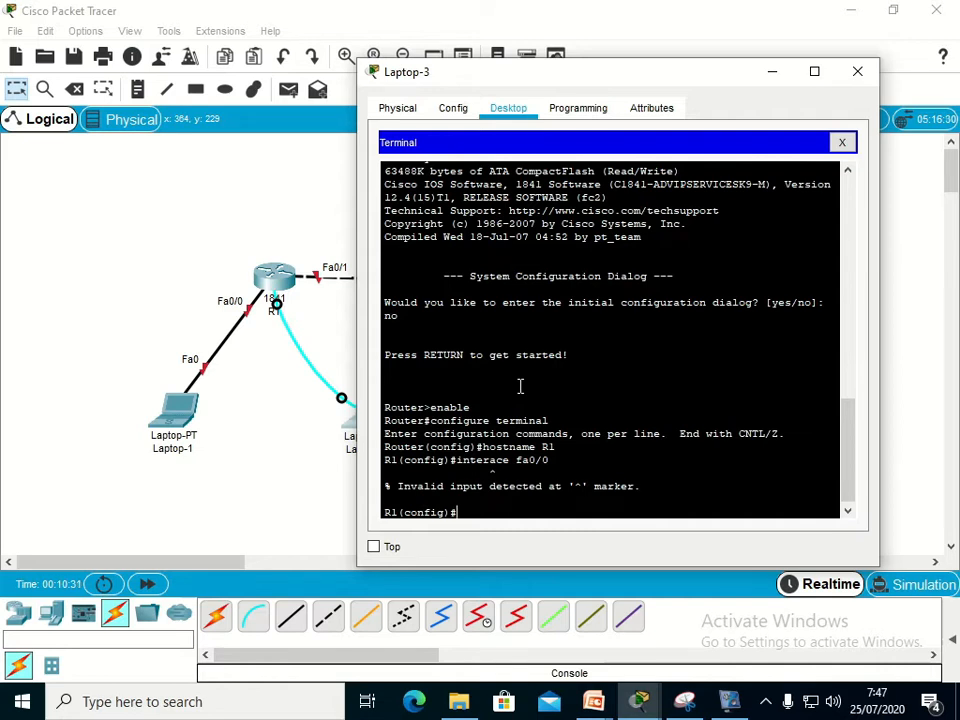
Correct the misspelled interface command and enter configuration mode for interface fa0/0 on R1
{"action": "key", "text": "Up"}
{"action": "key", "text": "Left"}
{"action": "key", "text": "Left"}
{"action": "key", "text": "Left"}
{"action": "key", "text": "Left"}
{"action": "key", "text": "Left"}
{"action": "key", "text": "Left"}
{"action": "key", "text": "Left"}
{"action": "key", "text": "Left"}
{"action": "key", "text": "Left"}
{"action": "type", "text": "f"}
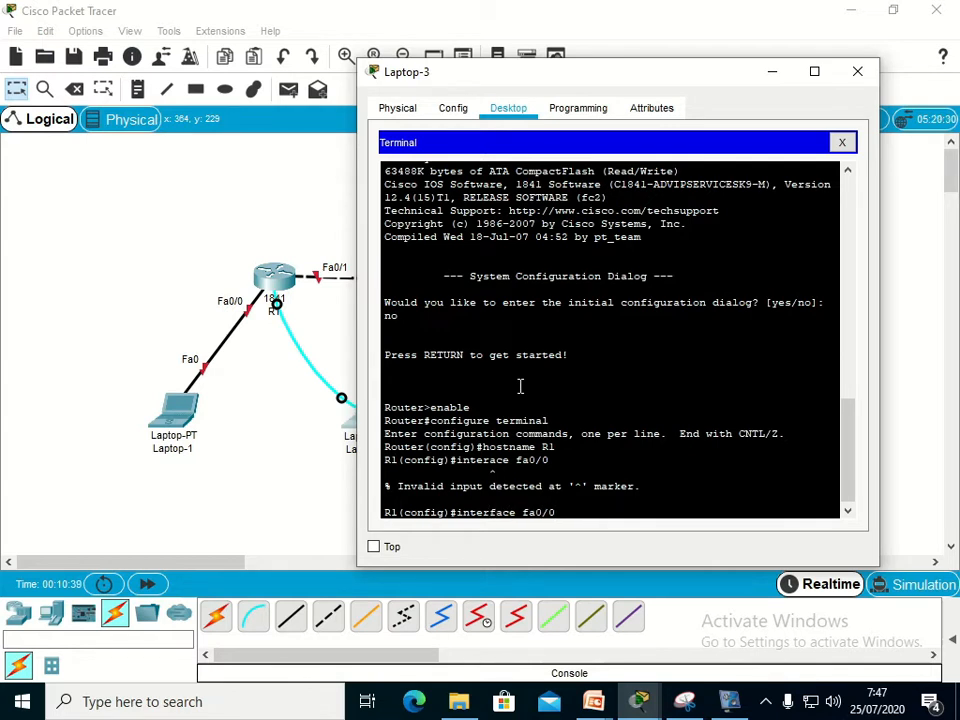
{"action": "key", "text": "Return"}
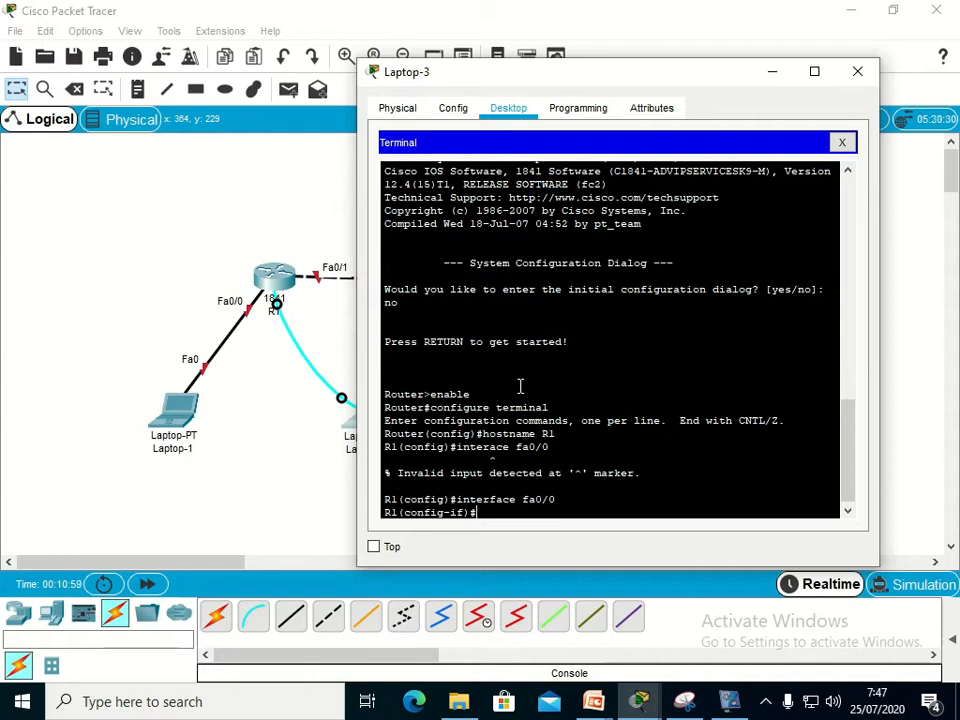
Assign IP address 192.168.0.1 with mask 255.255.255.0 to R1's fa0/0 and leave interface configuration mode
{"action": "type", "text": "i"}
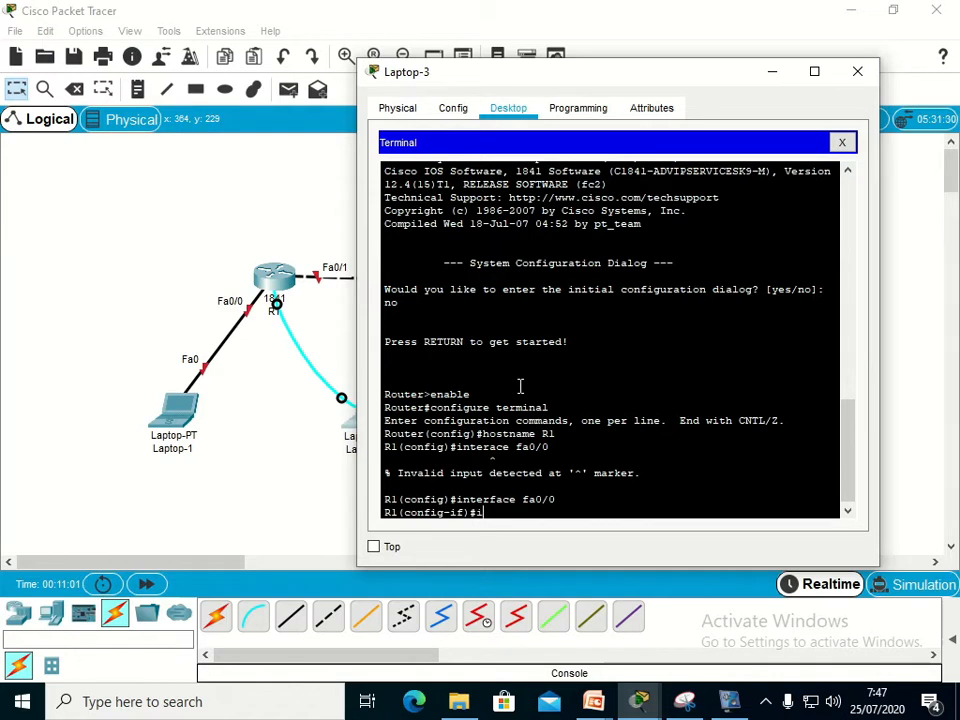
{"action": "type", "text": "p address"}
{"action": "type", "text": "192.168"}
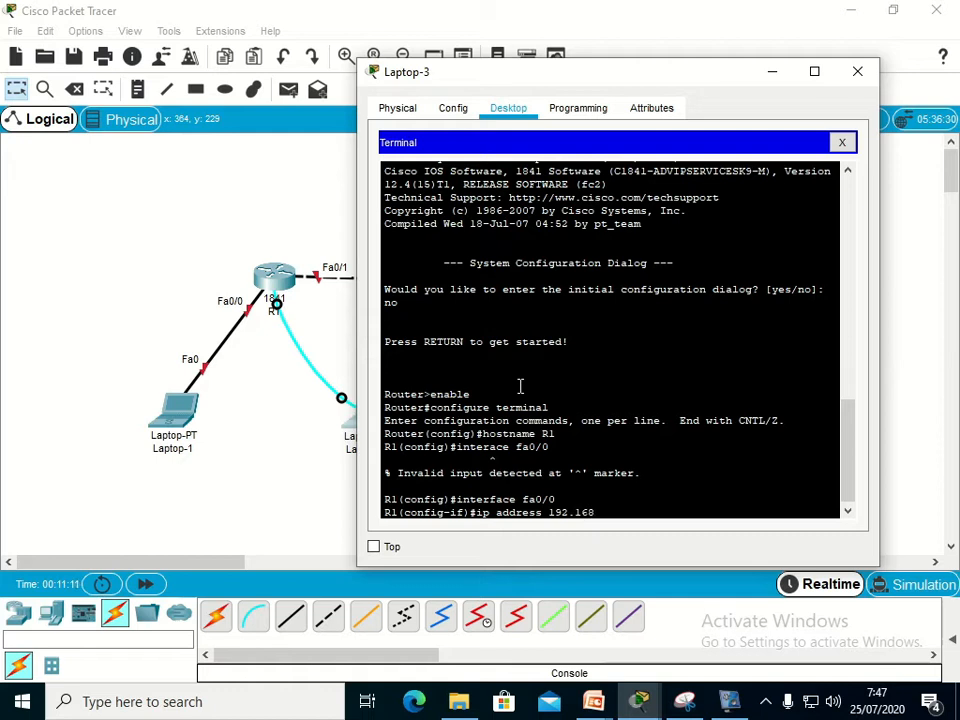
{"action": "type", "text": ".0.1"}
{"action": "key", "text": "Return"}
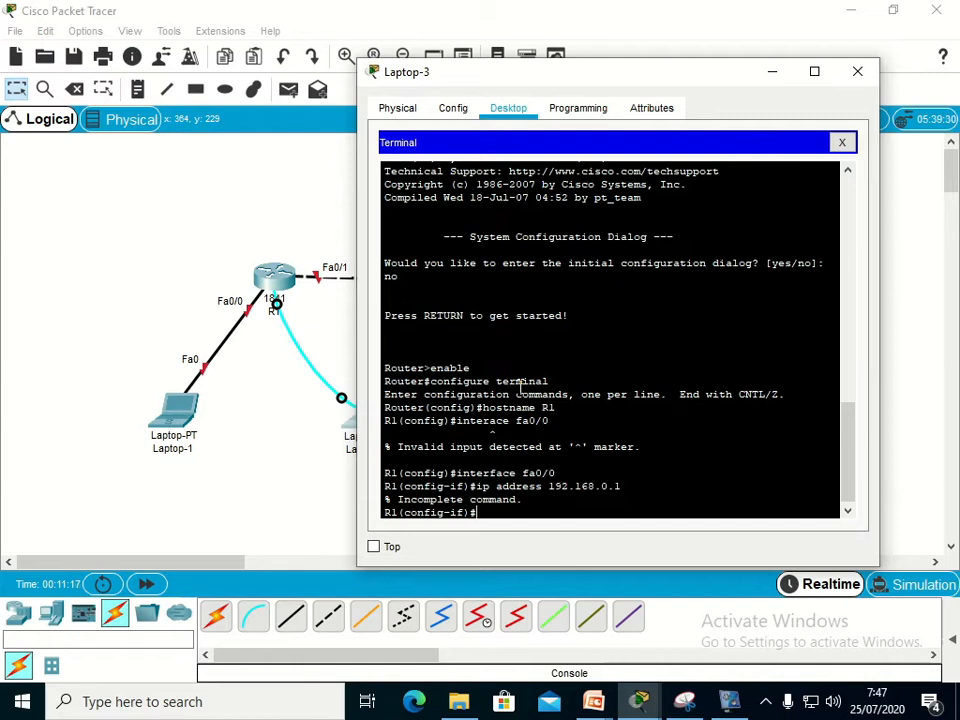
{"action": "key", "text": "Up"}
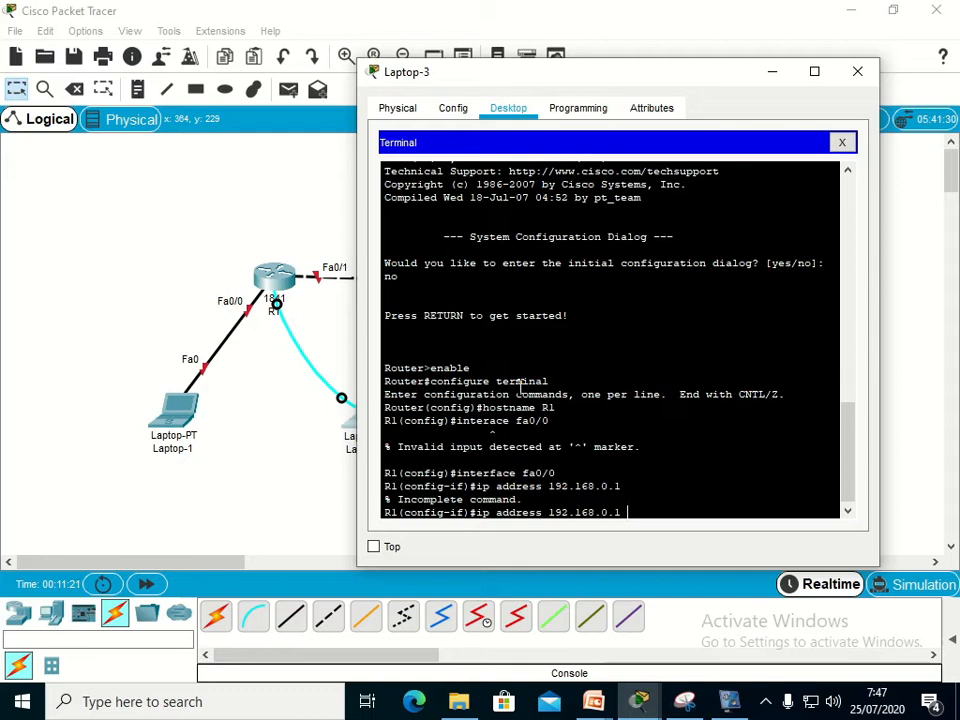
{"action": "type", "text": "255.255.255.0"}
{"action": "key", "text": "Return"}
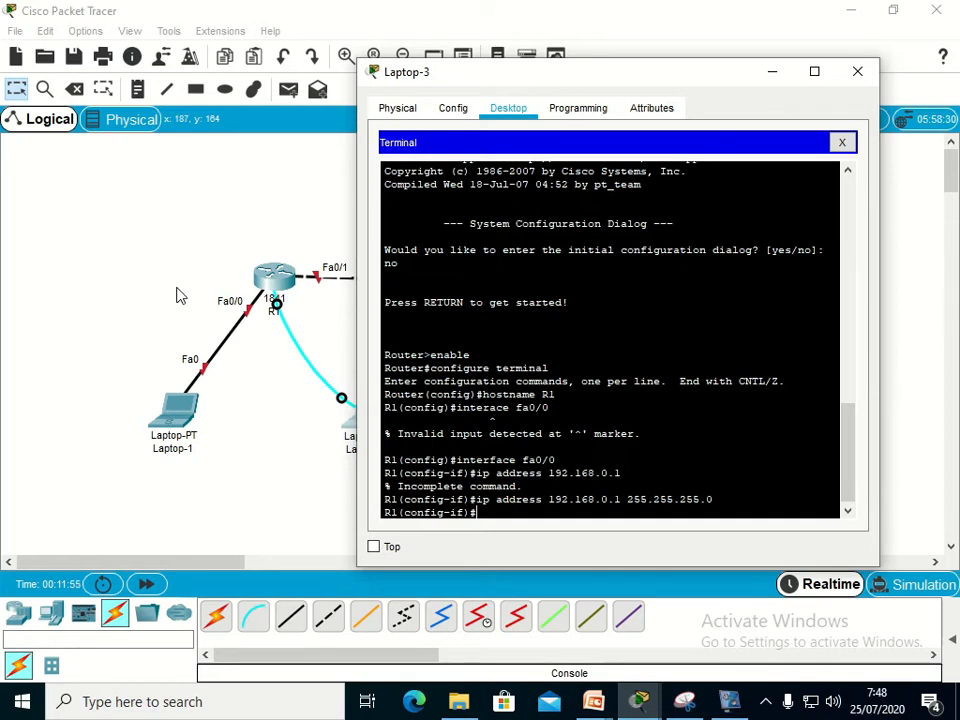
{"action": "type", "text": "in"}
{"action": "key", "text": "BackSpace"}
{"action": "type", "text": "exit"}
{"action": "key", "text": "Return"}
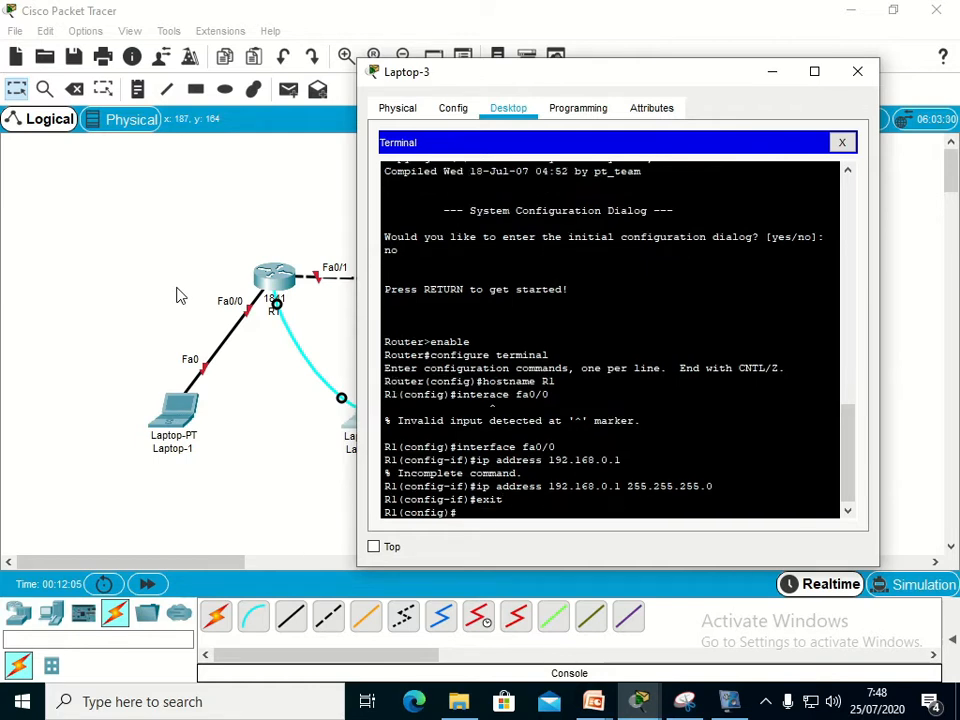
Assign IP address 192.168.1.1 with mask 255.255.255.0 to R1's interface fa0/1 and return to global configuration mode
{"action": "type", "text": "interface fa0/1"}
{"action": "key", "text": "Return"}
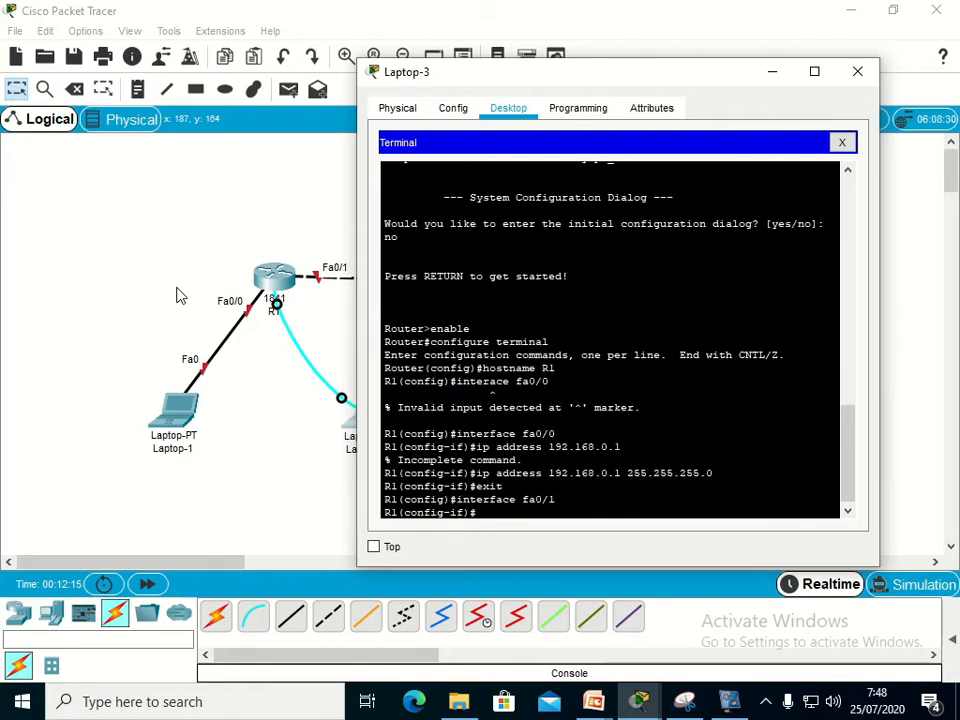
{"action": "type", "text": "ip address"}
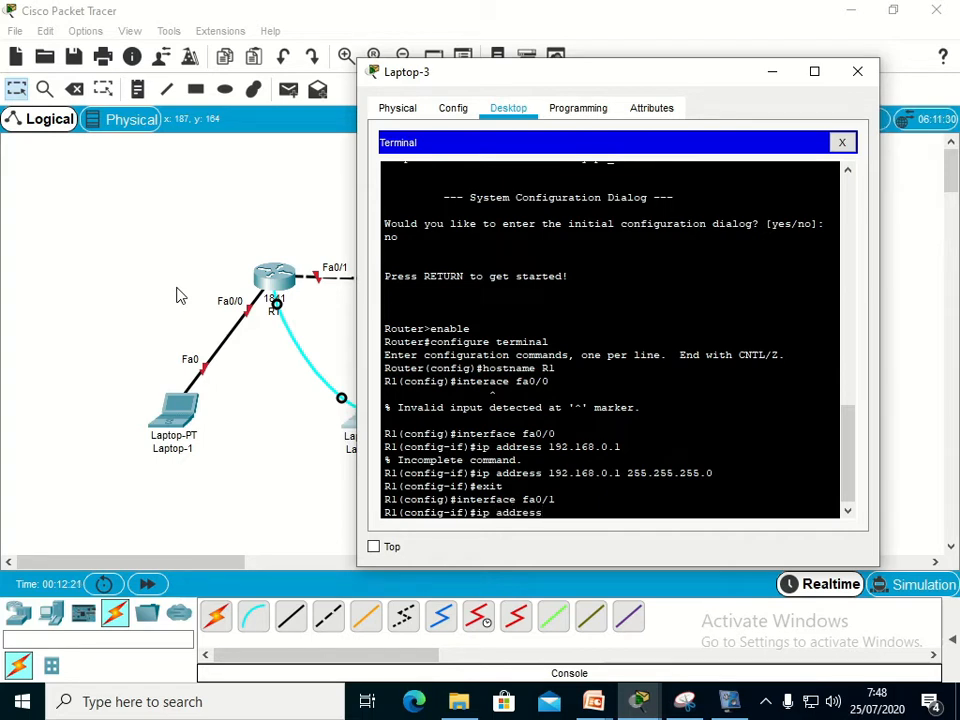
{"action": "type", "text": " 192.168.1.1"}
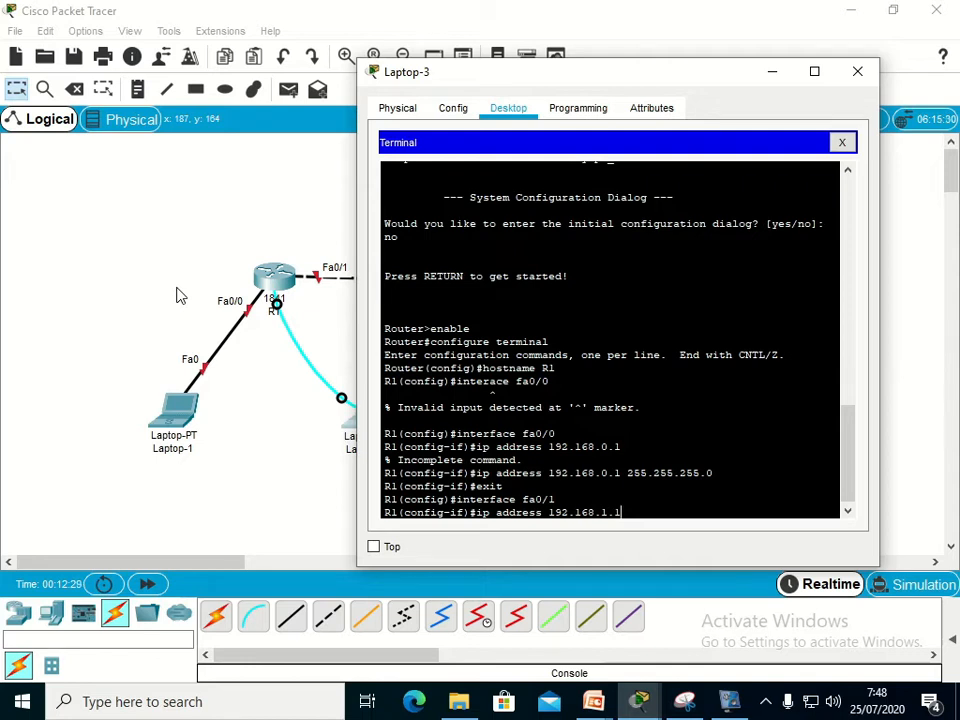
{"action": "type", "text": " 255.255.255.0"}
{"action": "key", "text": "Return"}
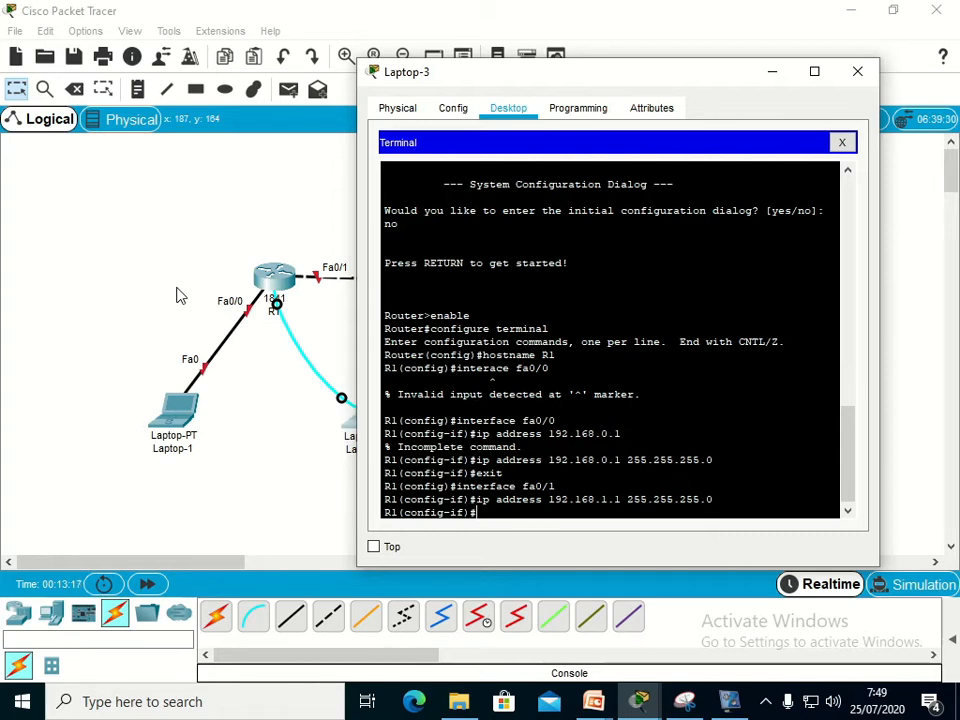
{"action": "type", "text": "xit"}
{"action": "key", "text": "Return"}
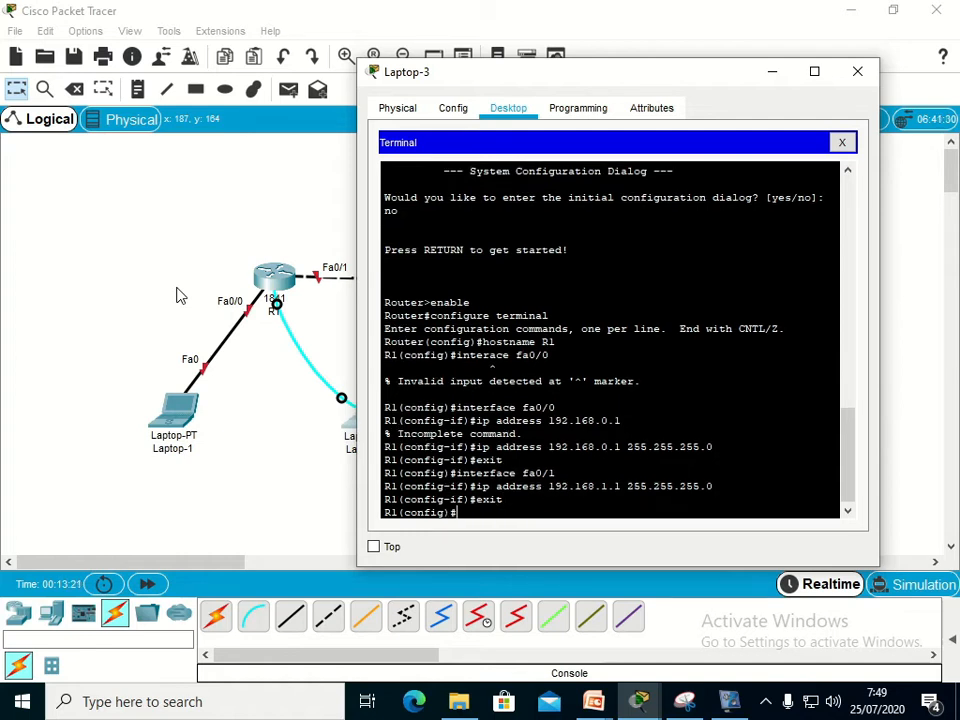
Return R1 to privileged mode and examine its interface addresses and status with show ip interface brief
{"action": "type", "text": "show ip interface brief"}
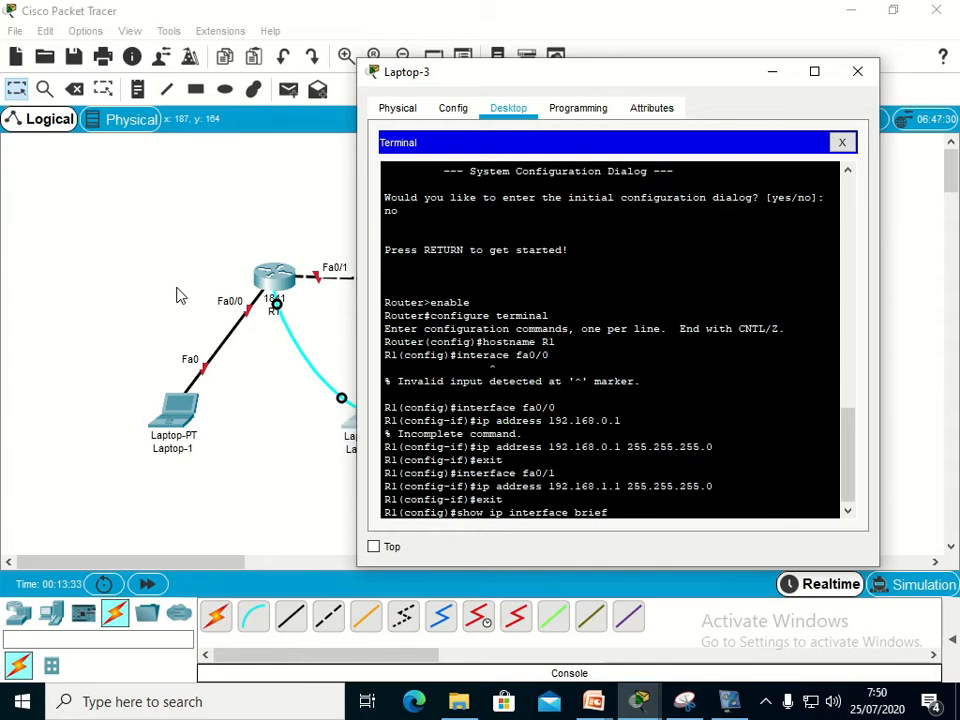
{"action": "key", "text": "Return"}
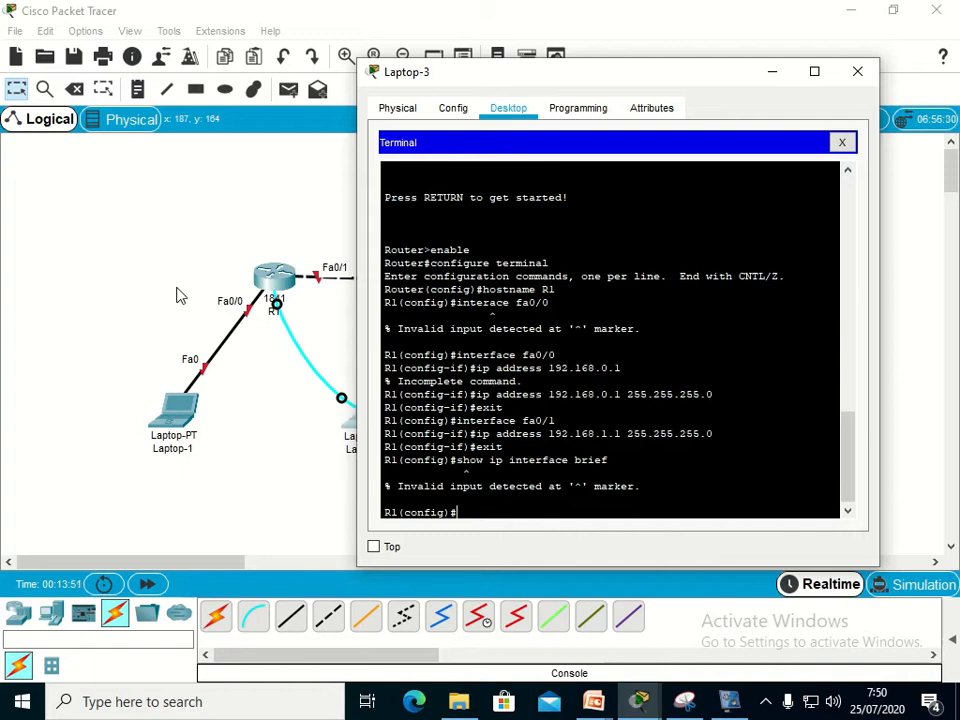
{"action": "type", "text": "xit"}
{"action": "key", "text": "Return"}
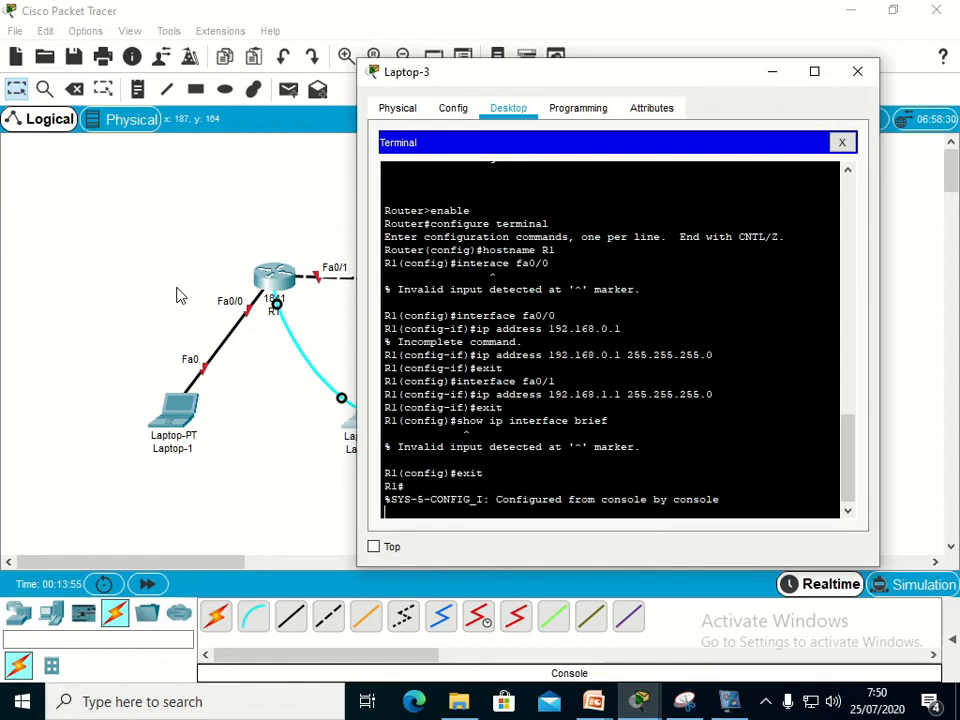
{"action": "key", "text": "Return"}
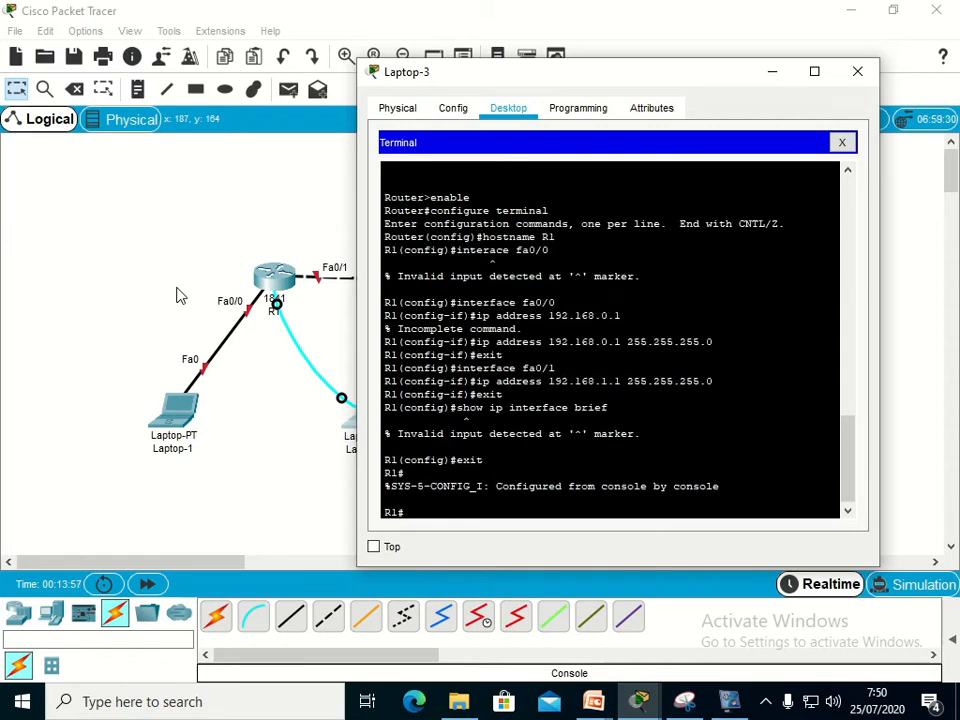
{"action": "type", "text": "show ip interface"}
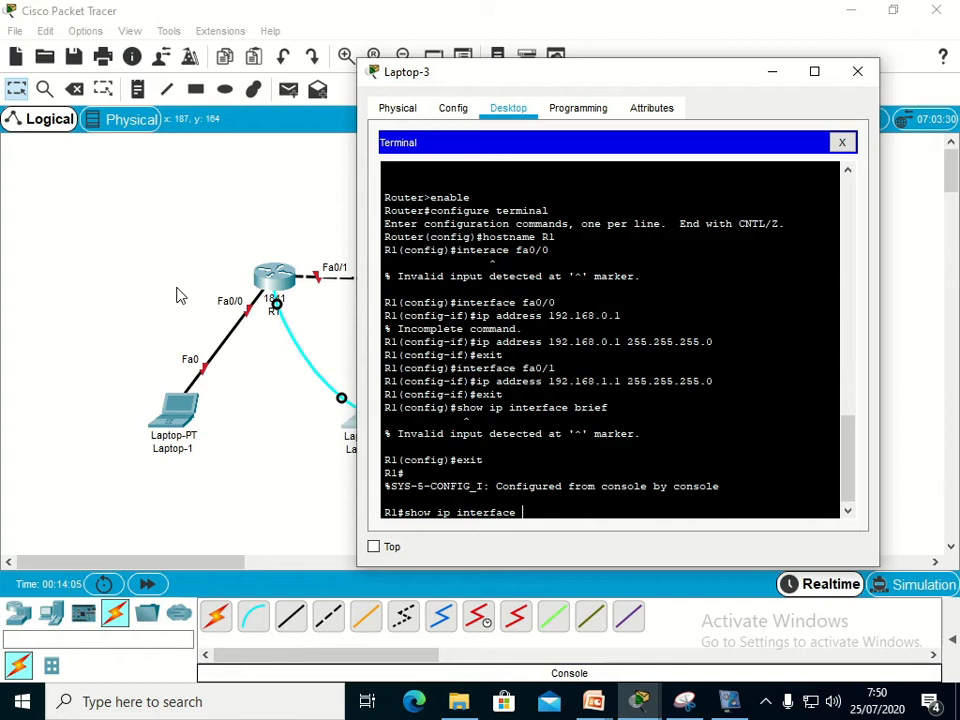
{"action": "type", "text": " brief"}
{"action": "key", "text": "Return"}
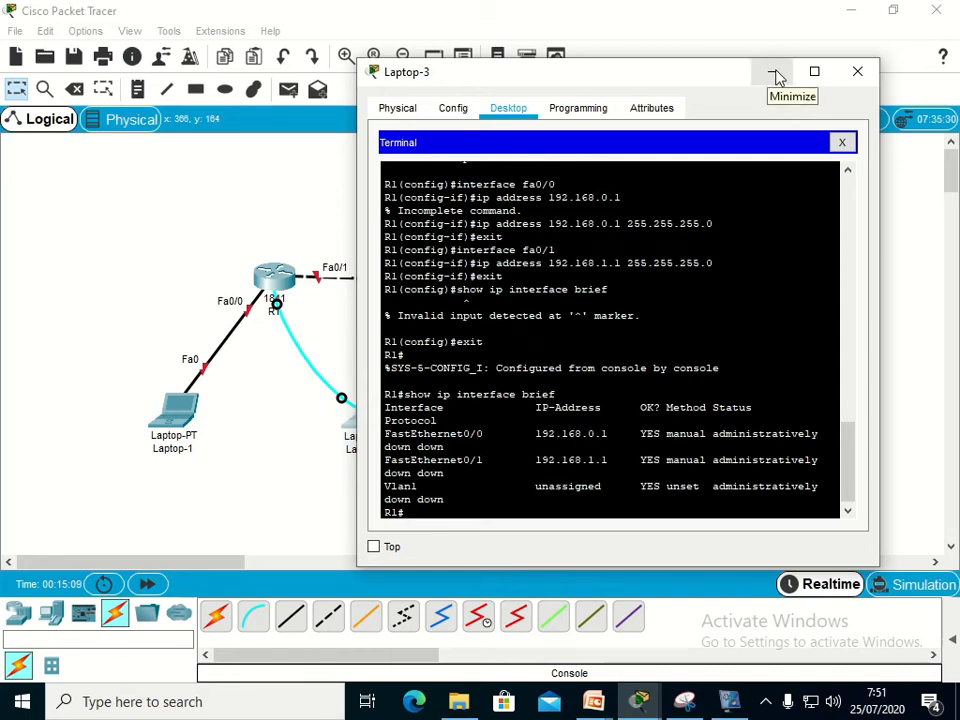
Close the Laptop-3 window and move the console cable's router end from R1 to R2
{"action": "left_click", "coordinate": [857, 71]}
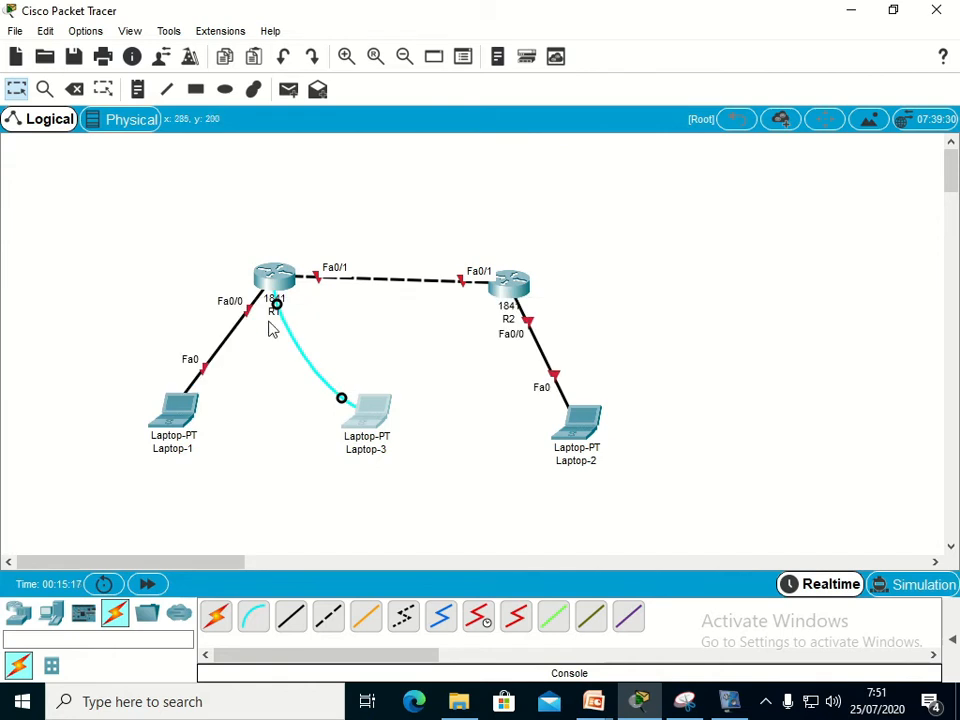
{"action": "left_click", "coordinate": [508, 295]}
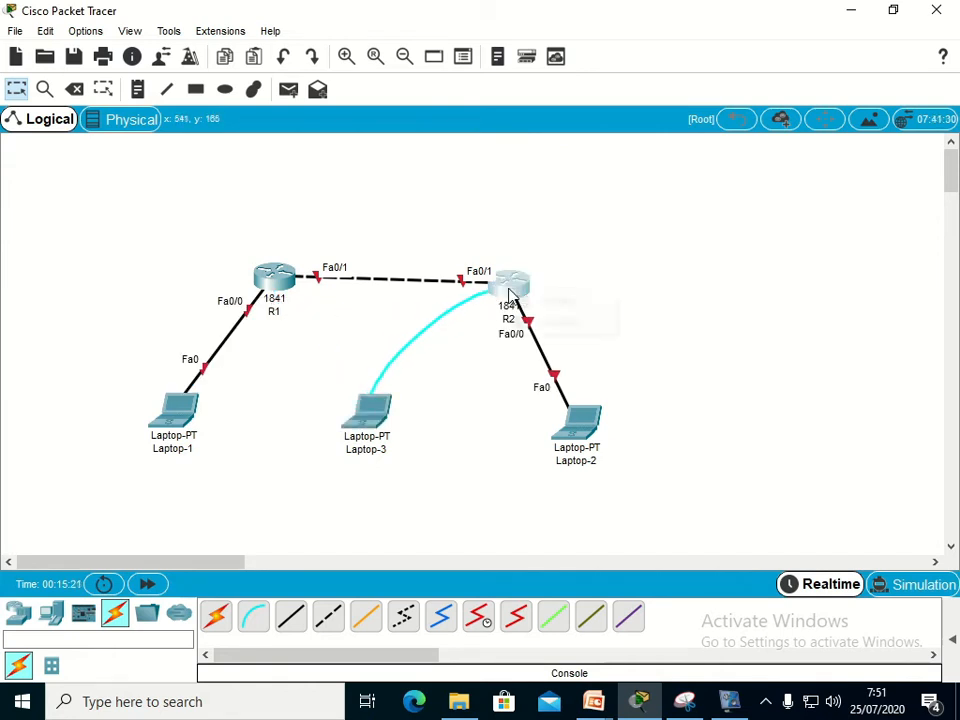
{"action": "left_click", "coordinate": [528, 321]}
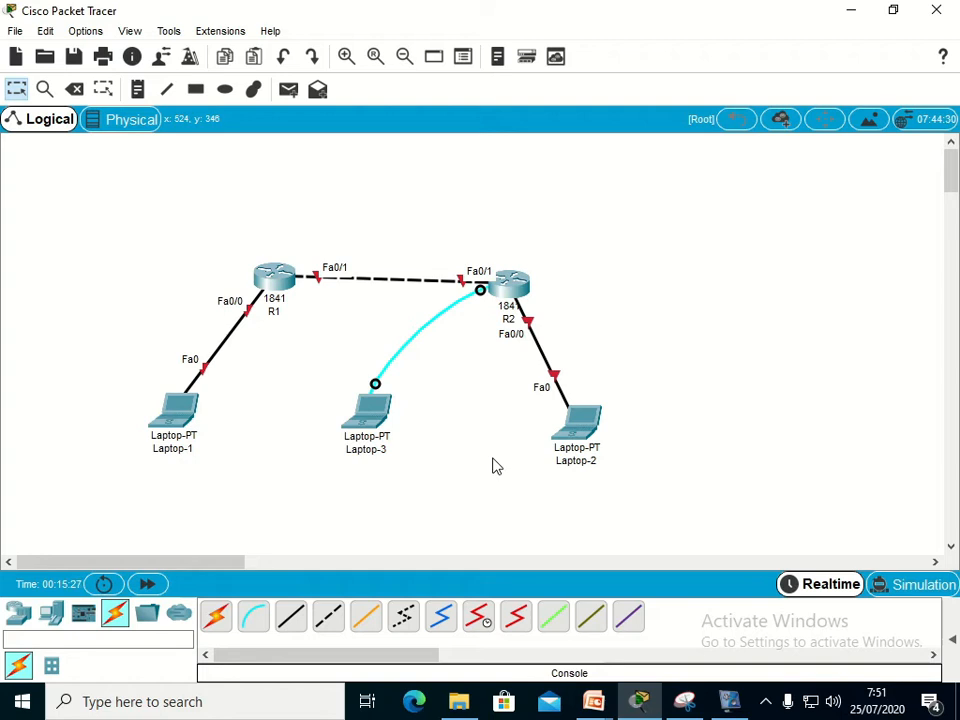
Open a terminal session from Laptop-3 to R2 with the default port settings and decline the initial configuration dialog
{"action": "left_click", "coordinate": [380, 425]}
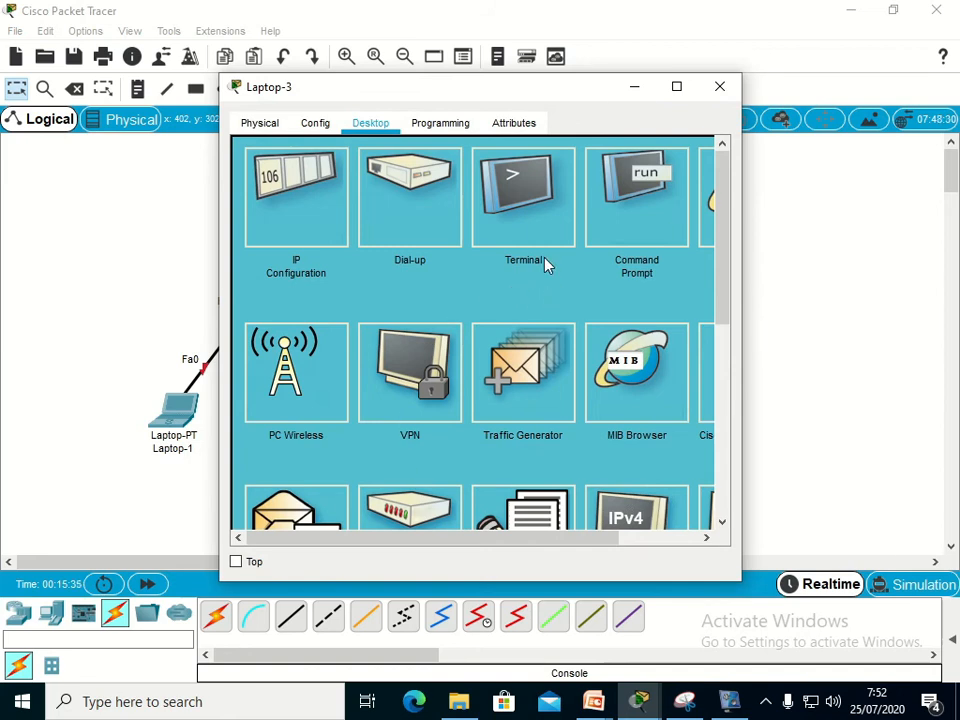
{"action": "left_click", "coordinate": [523, 200]}
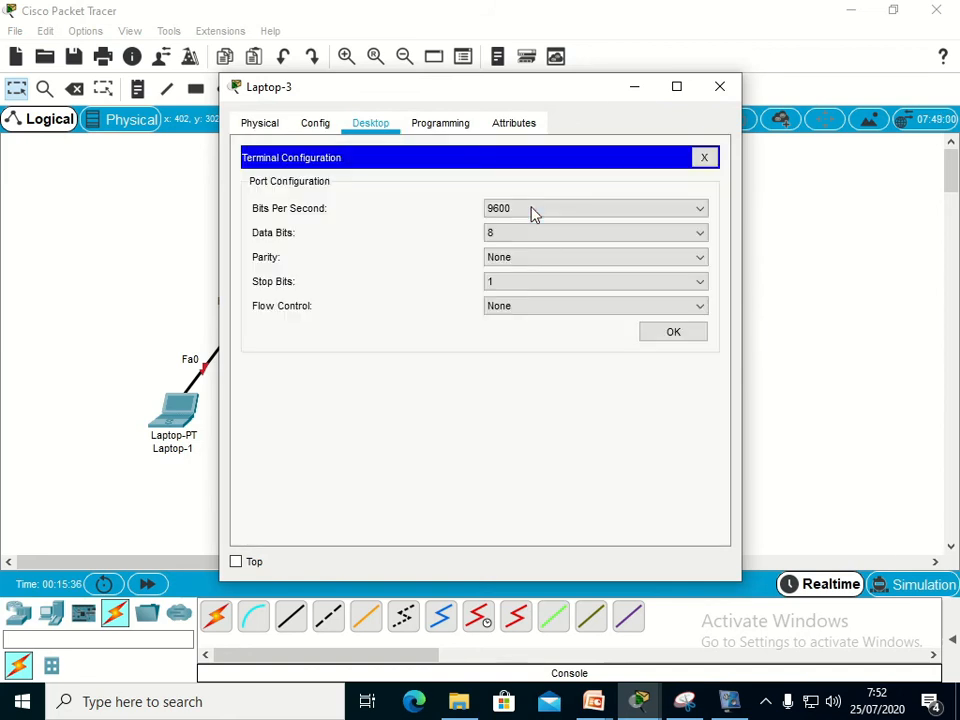
{"action": "left_click", "coordinate": [674, 334]}
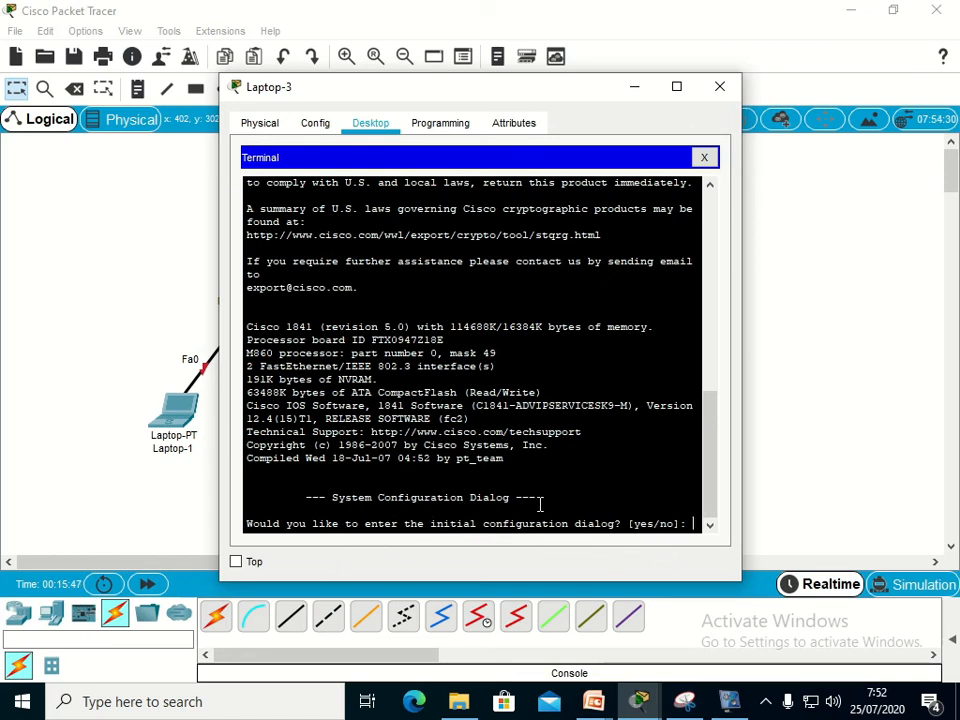
{"action": "type", "text": "no"}
{"action": "key", "text": "Return"}
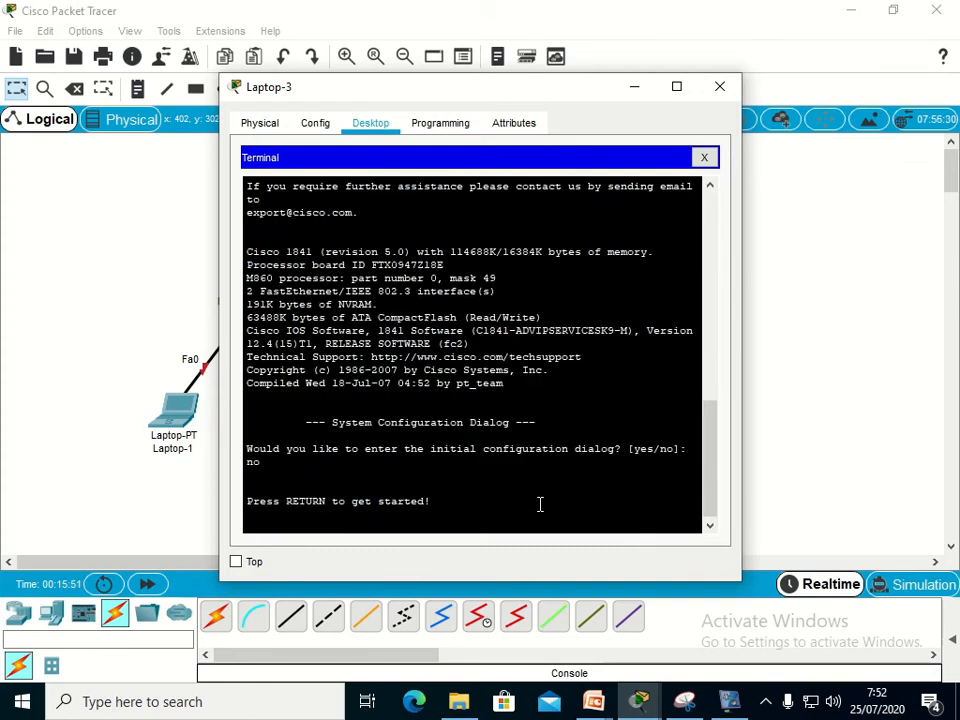
{"action": "key", "text": "Return"}
Enter privileged mode and global configuration mode on R2's command line
{"action": "type", "text": "e"}
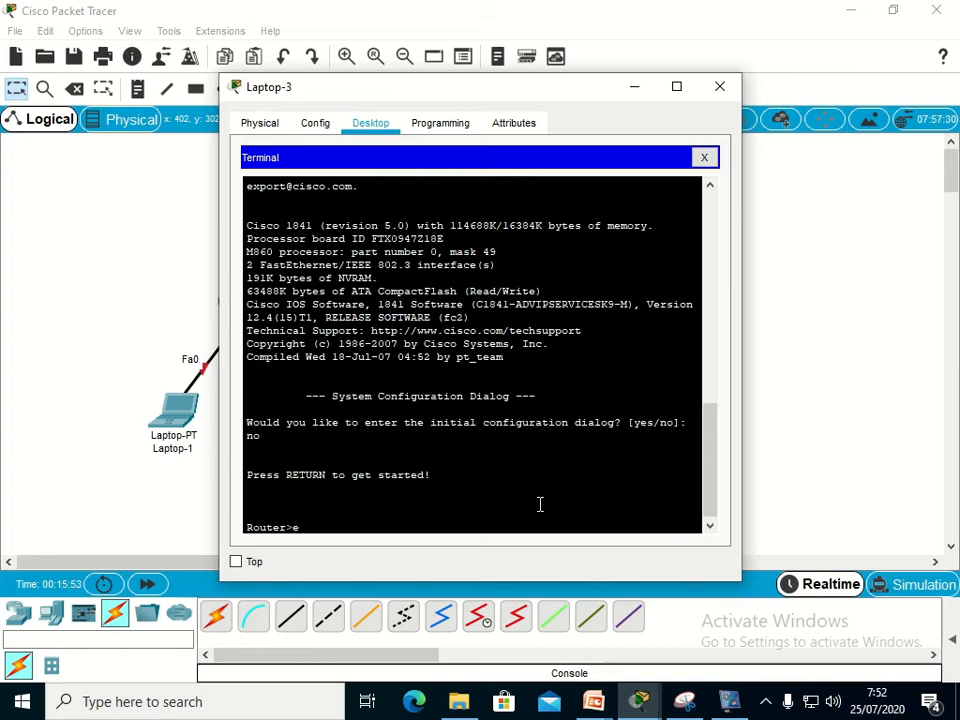
{"action": "type", "text": "nable"}
{"action": "key", "text": "Return"}
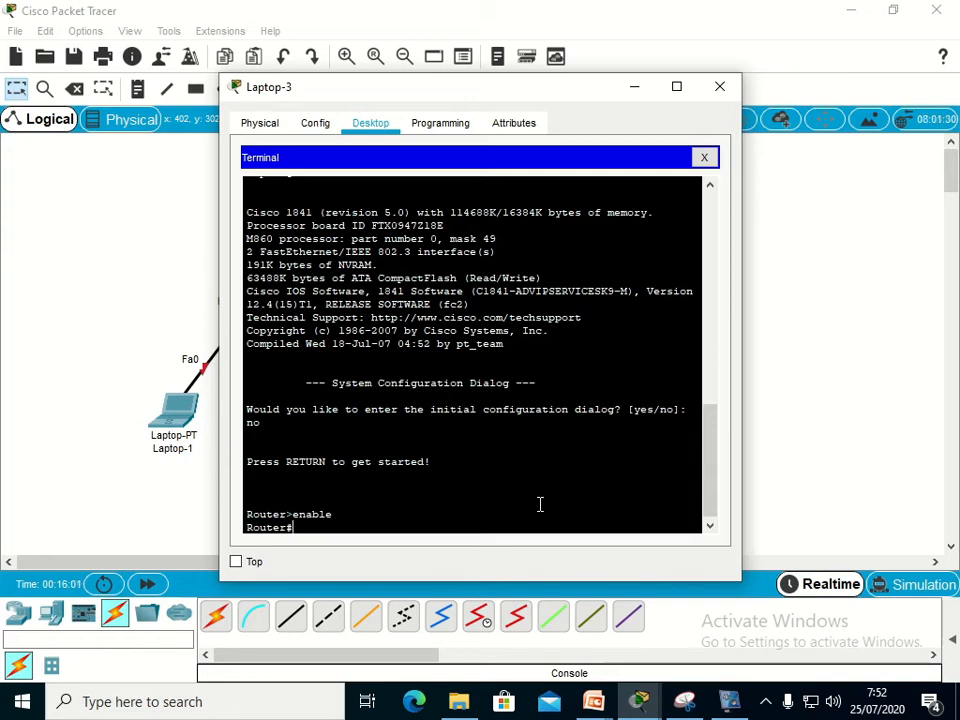
{"action": "type", "text": "configure termina"}
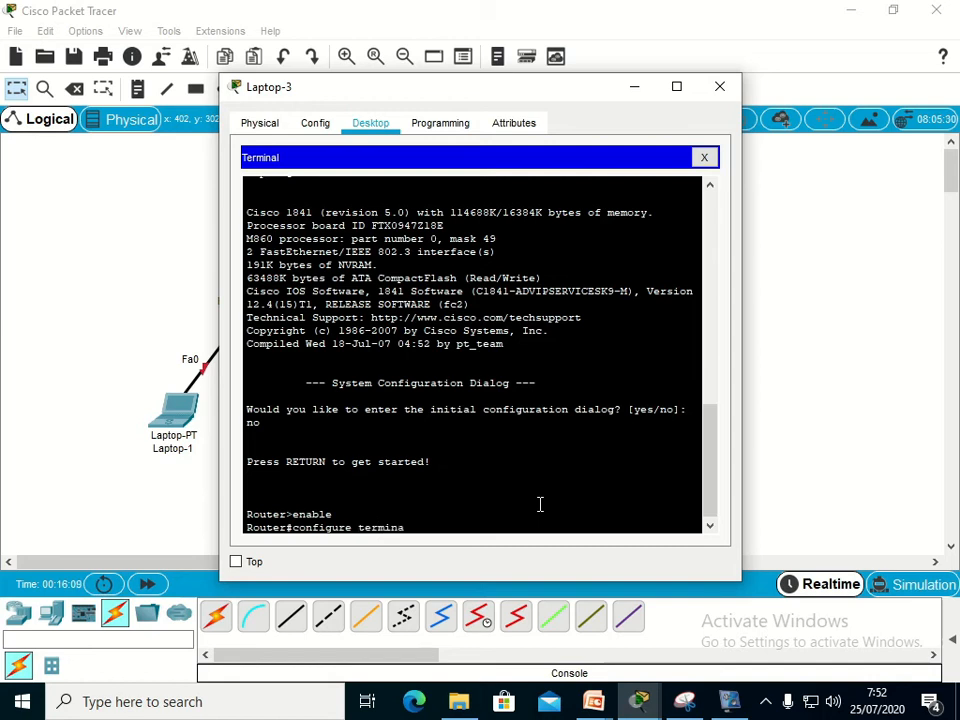
{"action": "type", "text": "l"}
{"action": "key", "text": "Return"}
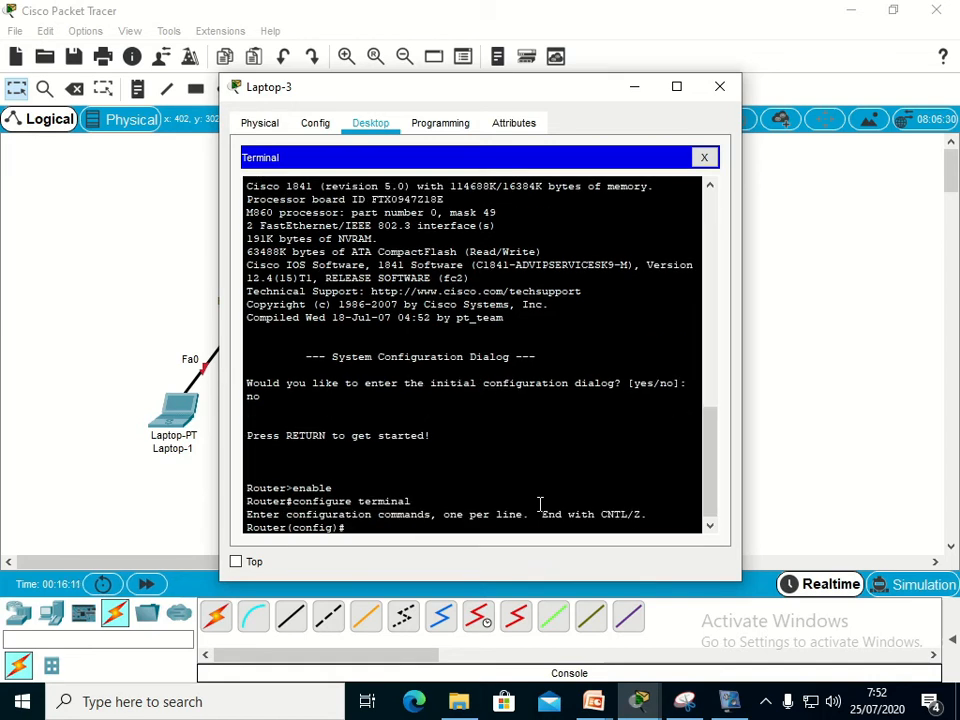
Set the hostname of the router connected to Laptop-3 to R1
{"action": "type", "text": "host"}
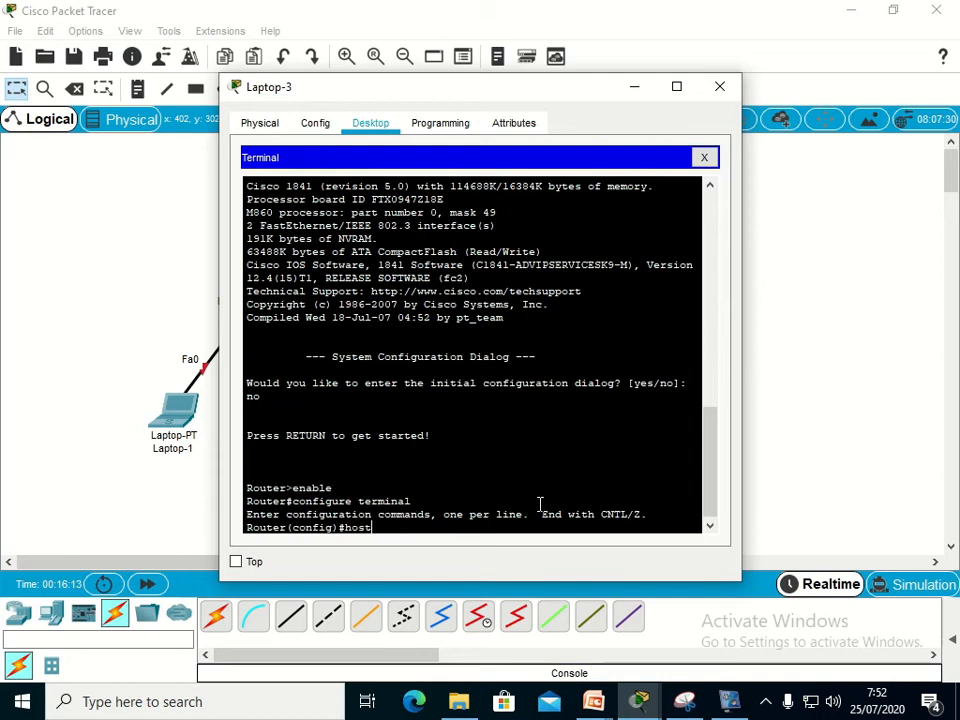
{"action": "type", "text": "na"}
{"action": "type", "text": "ame"}
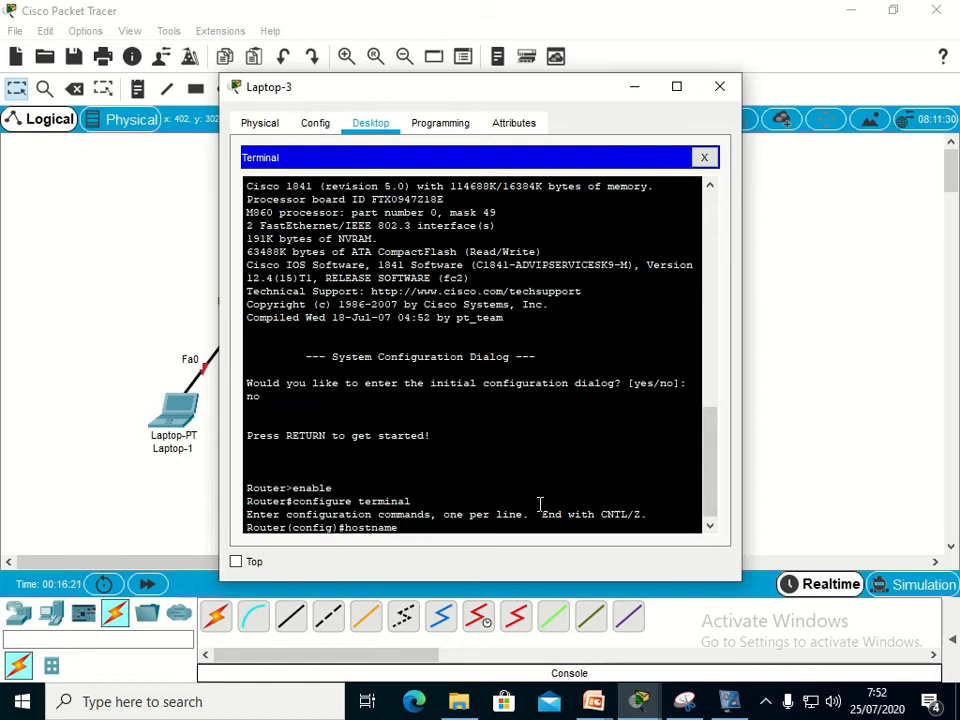
{"action": "type", "text": " R1"}
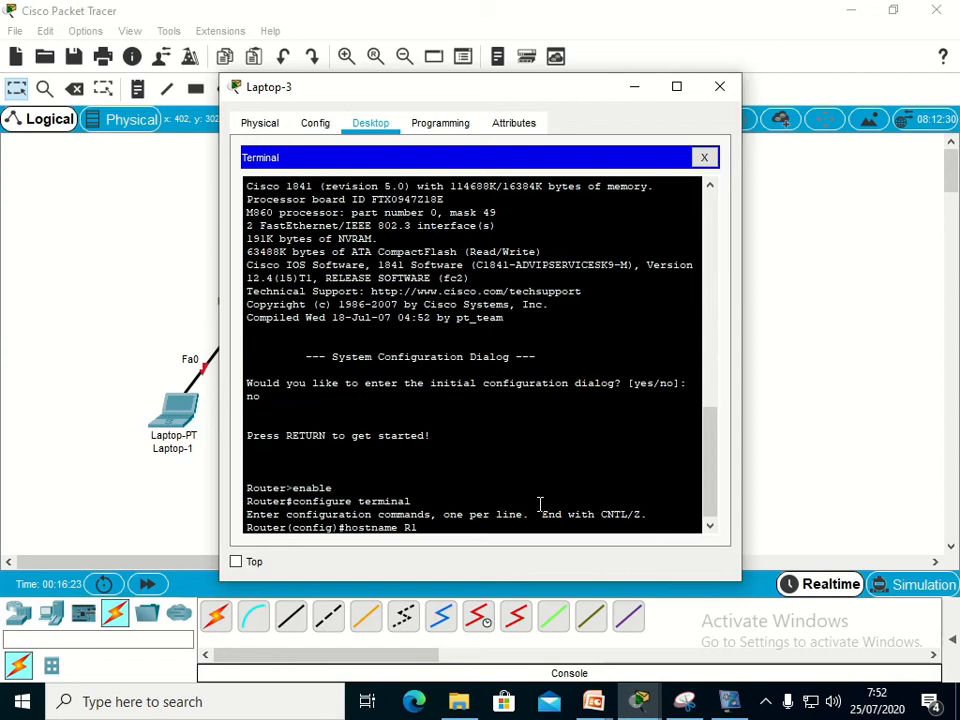
{"action": "key", "text": "Return"}
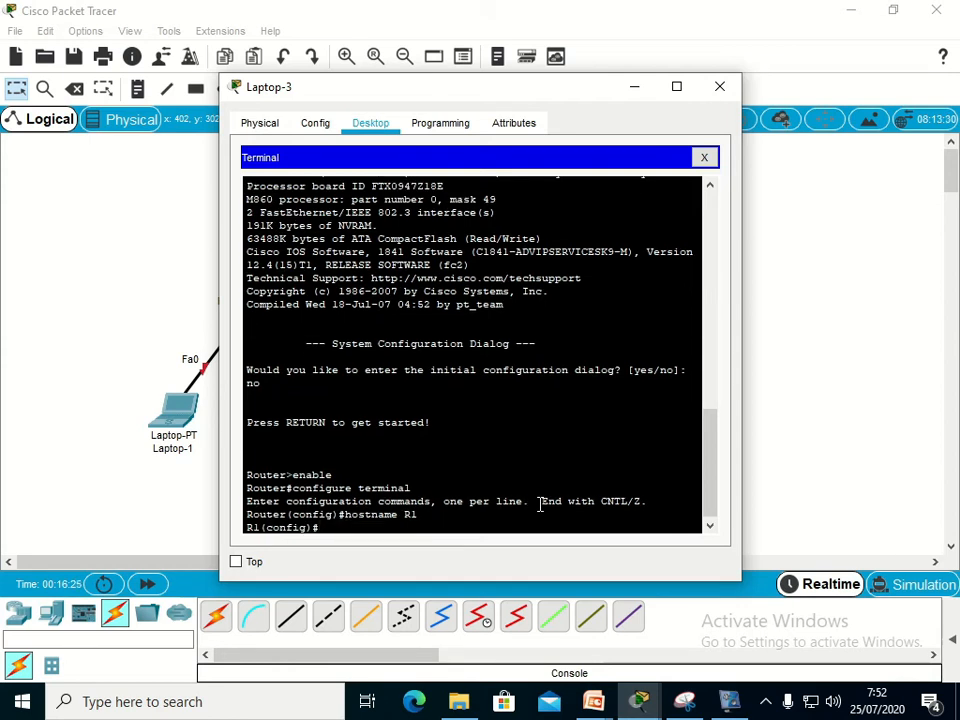
Assign IP address 192.168.2.1 with mask 255.255.255.0 to interface fa0/0 of the router connected to Laptop-3
{"action": "type", "text": "interface fa0/0"}
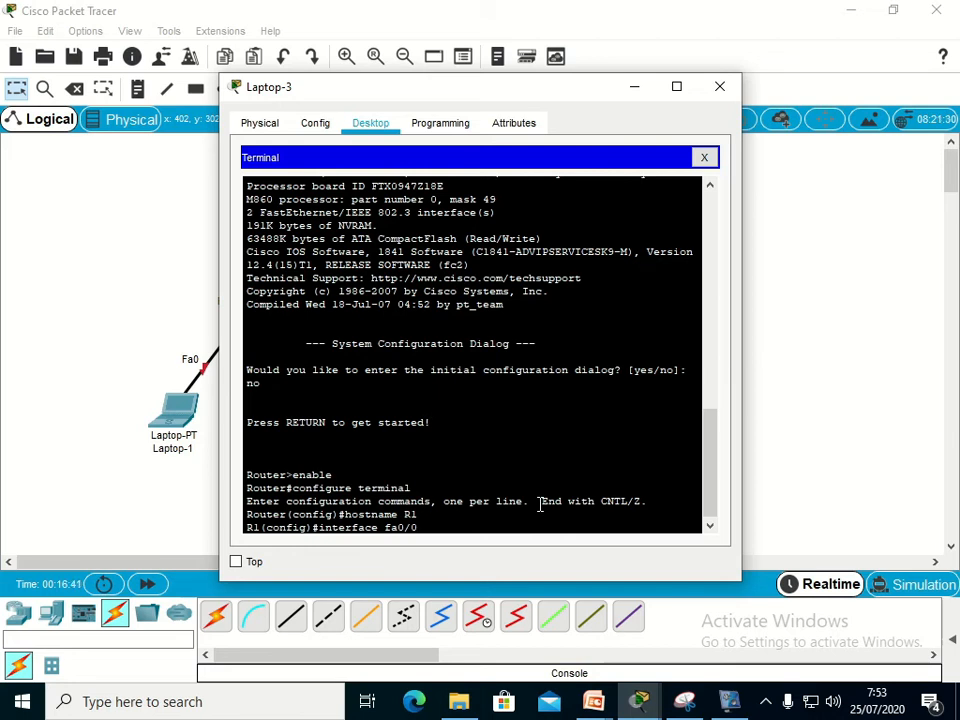
{"action": "key", "text": "Return"}
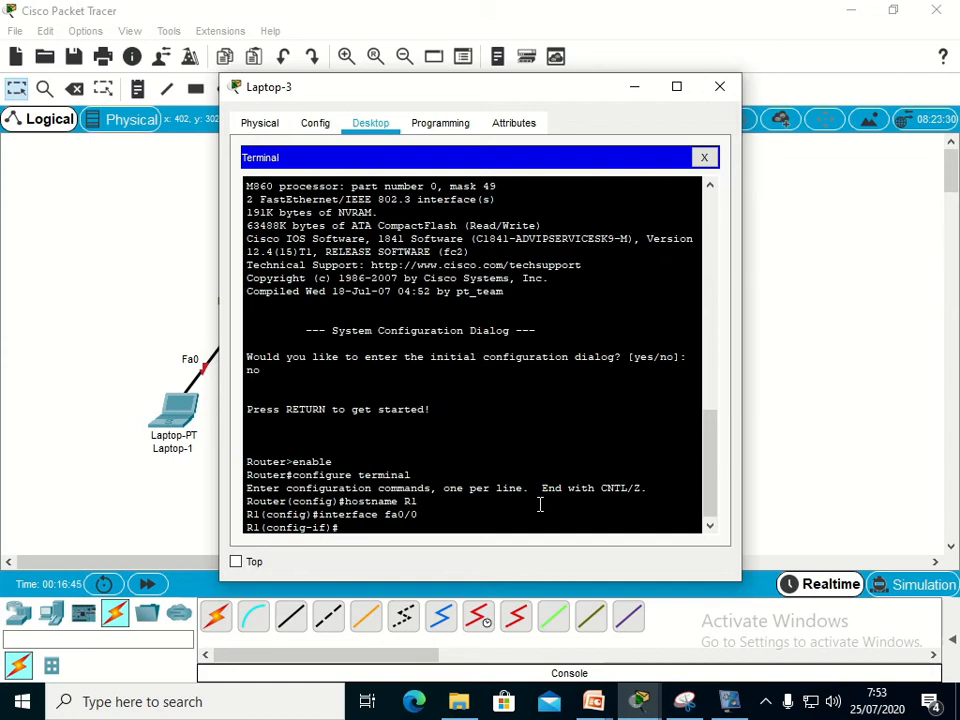
{"action": "type", "text": "ip address"}
{"action": "type", "text": "192.168"}
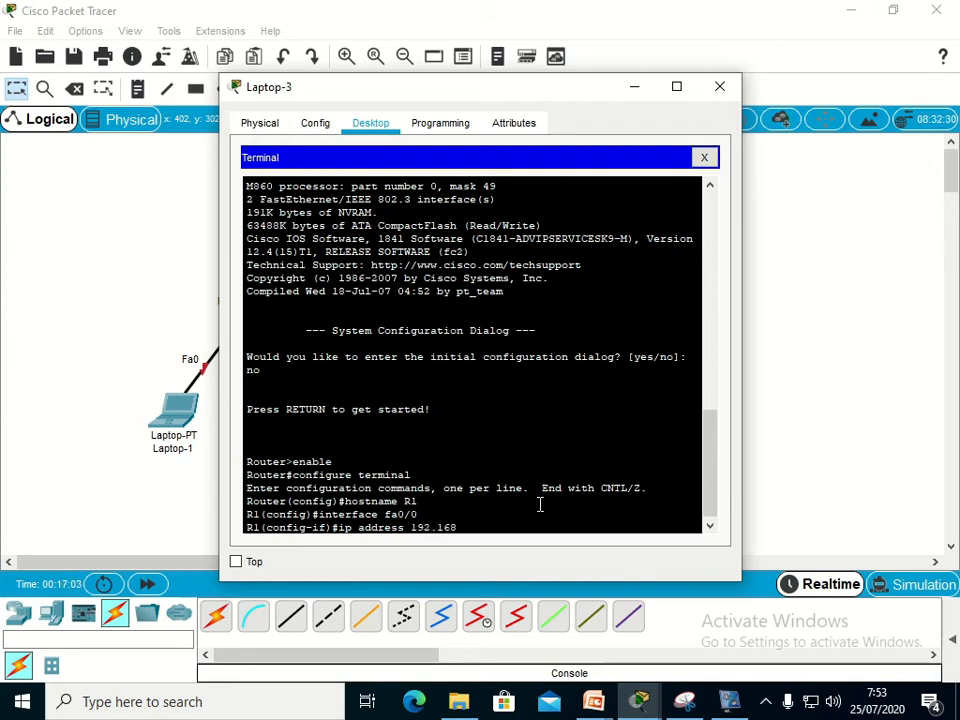
{"action": "type", "text": ".2."}
{"action": "type", "text": "1 255.255.255."}
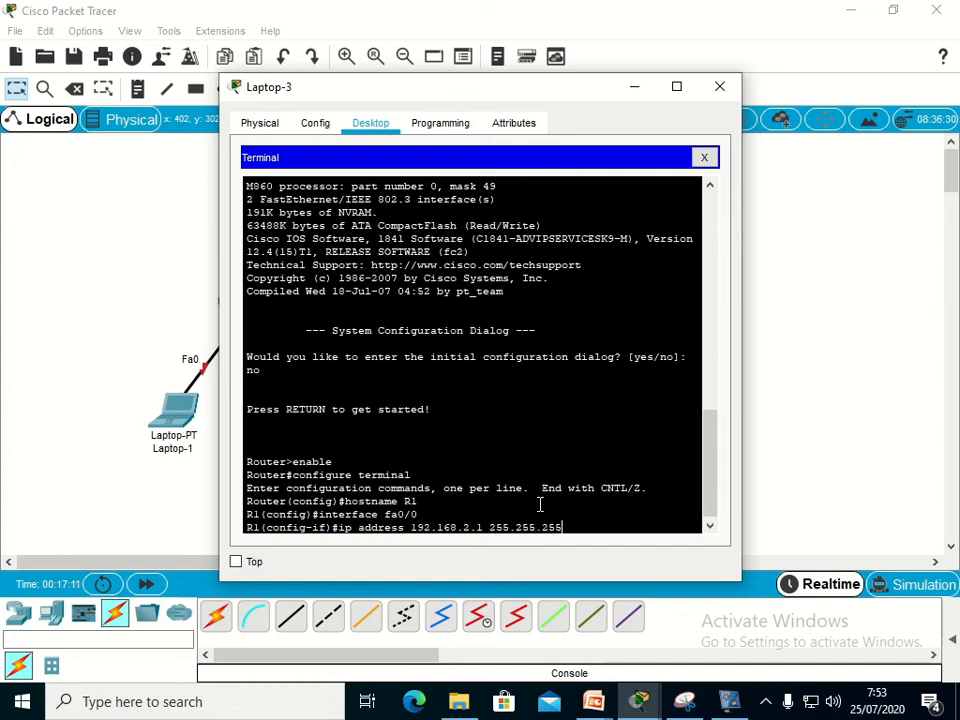
{"action": "type", "text": "0"}
{"action": "key", "text": "Return"}
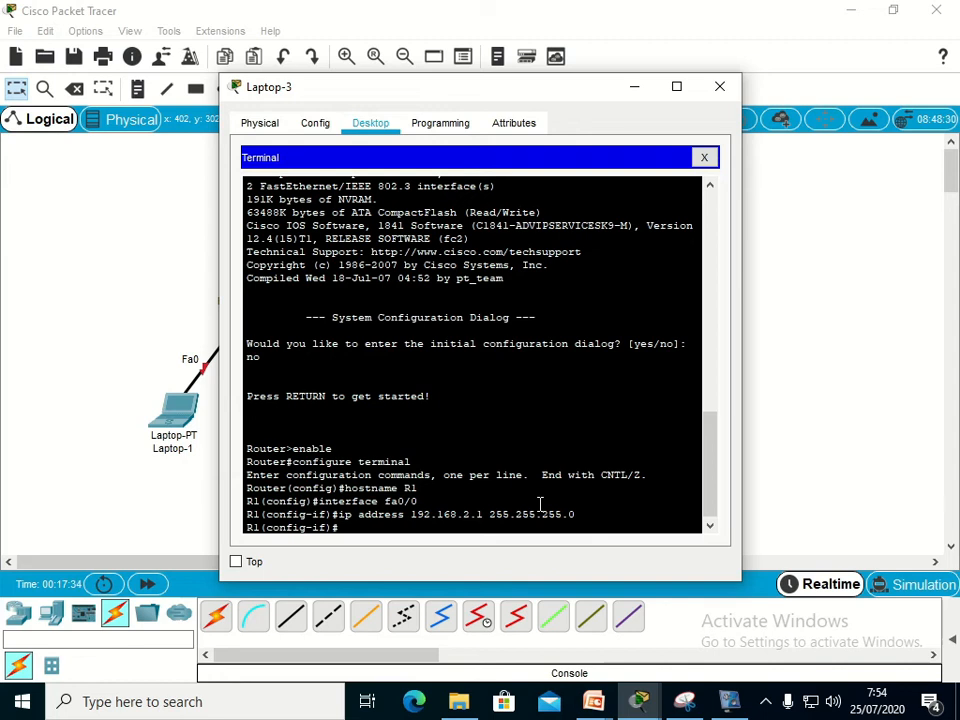
Enable interface fa0/0 with no shutdown and move the Laptop-3 window off router R1 in the topology
{"action": "type", "text": "no shutdown"}
{"action": "key", "text": "Return"}
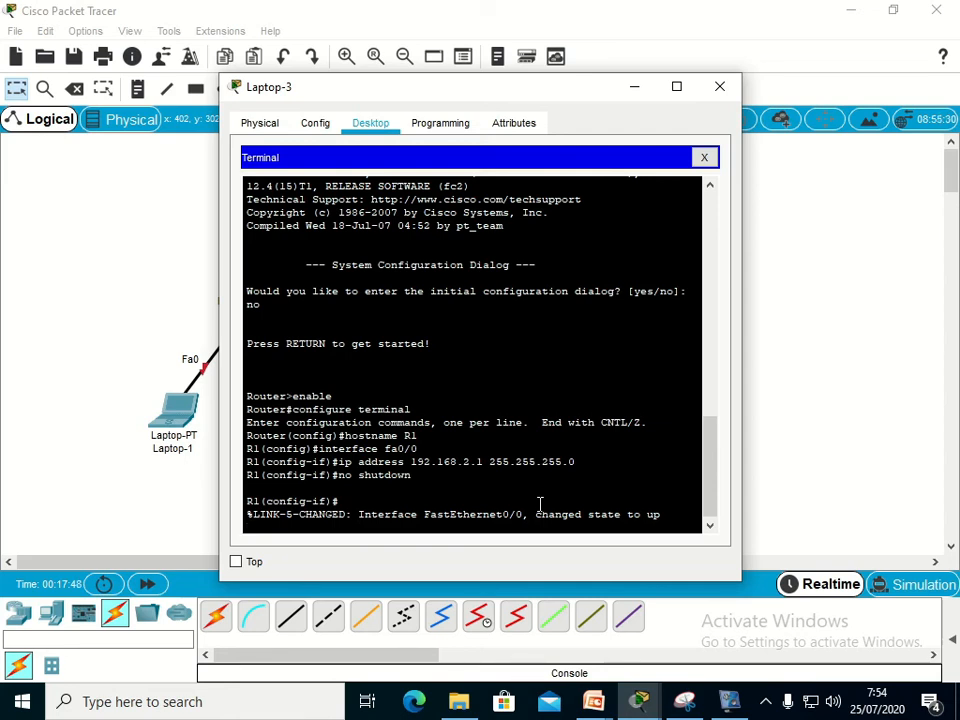
{"action": "key", "text": "Return"}
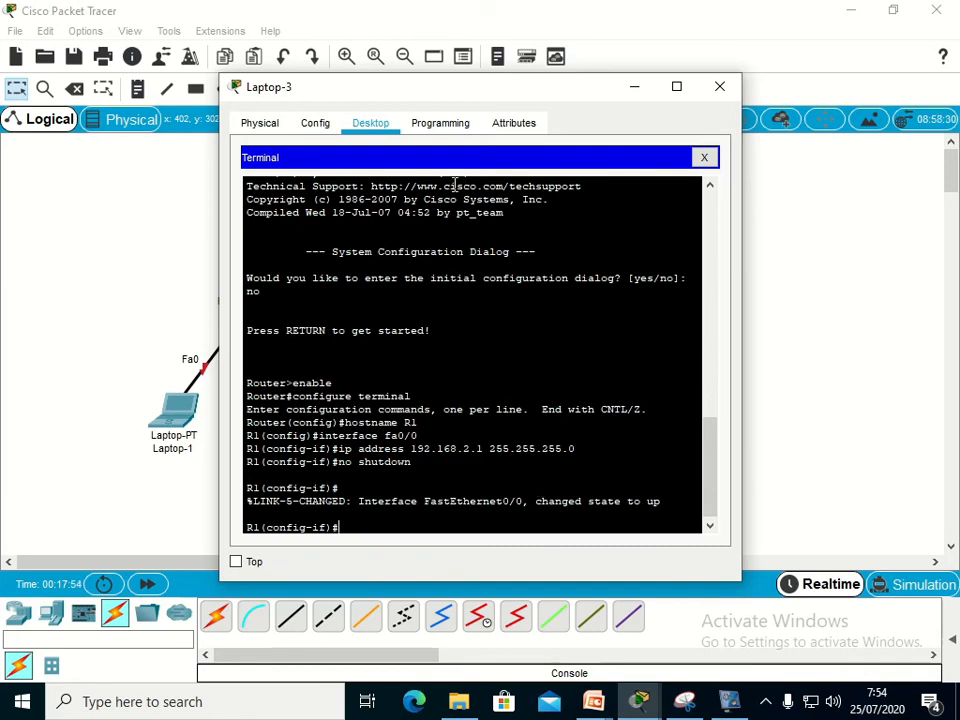
{"action": "left_click_drag", "start_coordinate": [452, 92], "coordinate": [544, 139]}
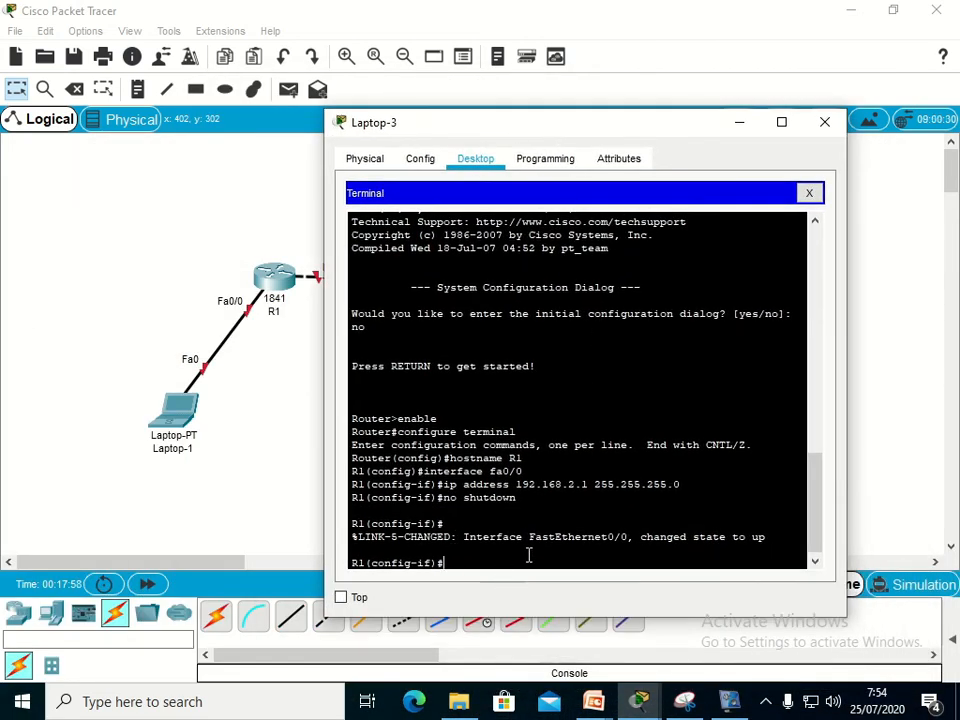
Leave fa0/0 and assign IP address 192.168.3.1 with mask 255.255.255.0 to the same router's interface fa0/1
{"action": "type", "text": "exit"}
{"action": "key", "text": "Return"}
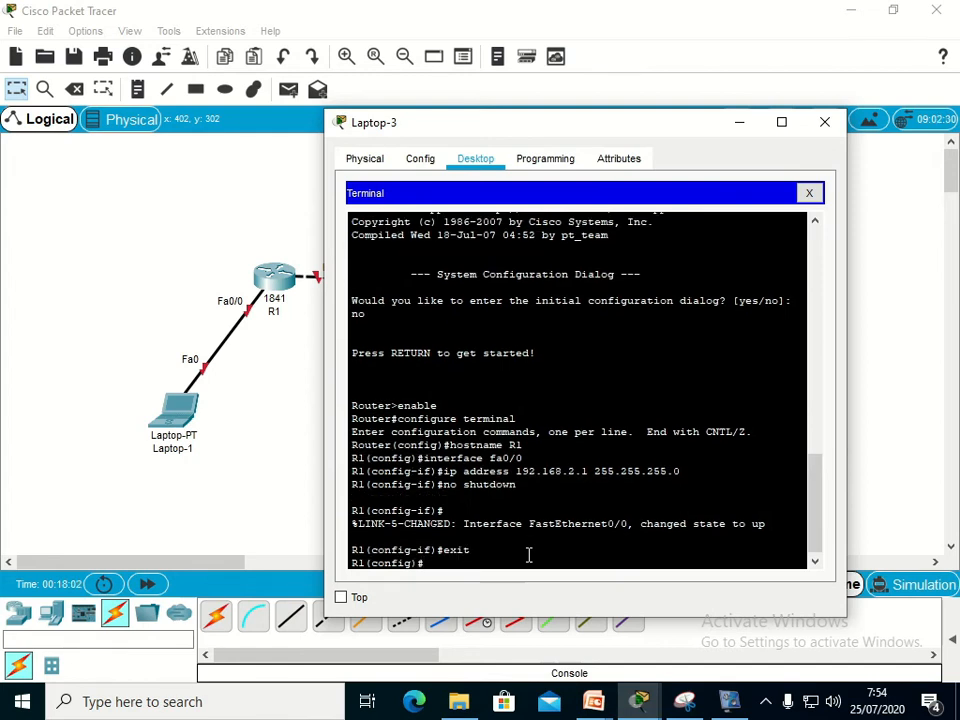
{"action": "type", "text": "in"}
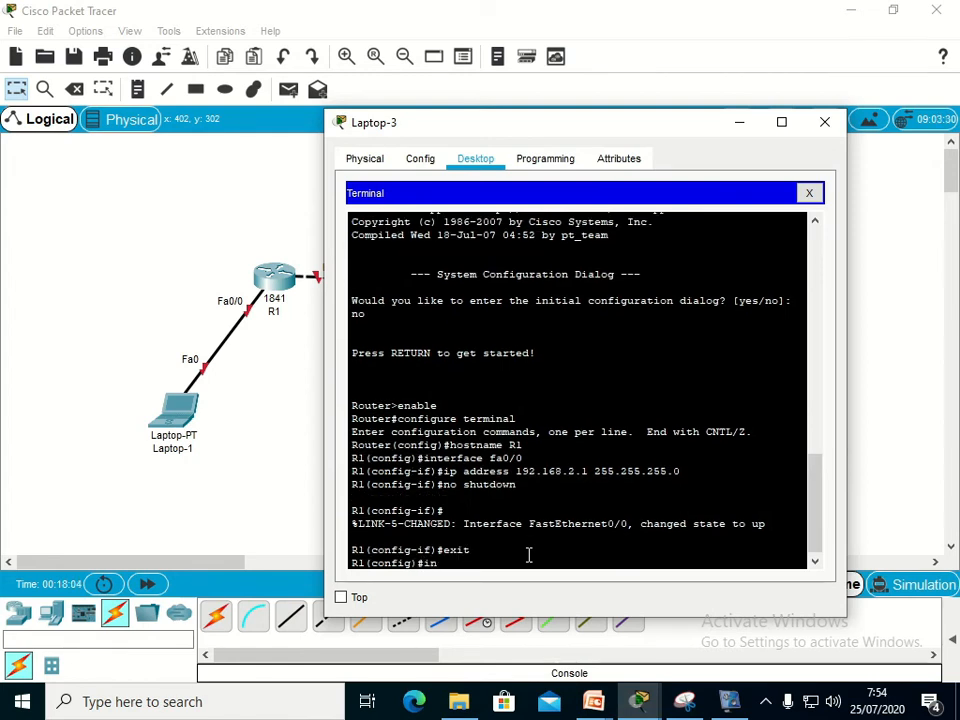
{"action": "type", "text": "ter"}
{"action": "type", "text": "face f"}
{"action": "type", "text": "a1"}
{"action": "type", "text": "0/1"}
{"action": "key", "text": "Return"}
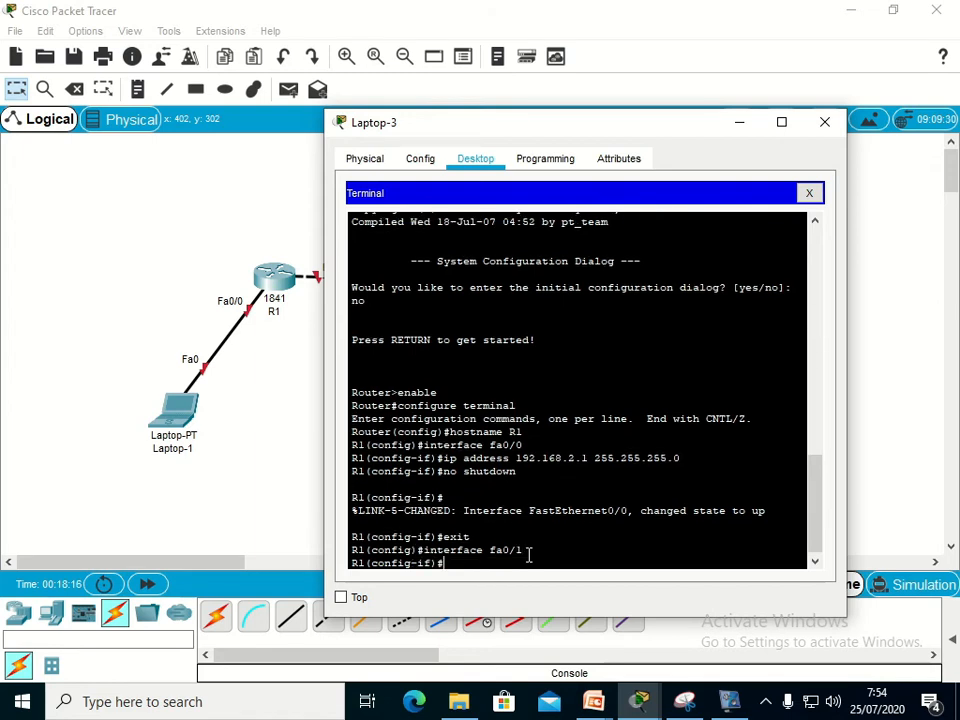
{"action": "type", "text": "ip address"}
{"action": "type", "text": "19"}
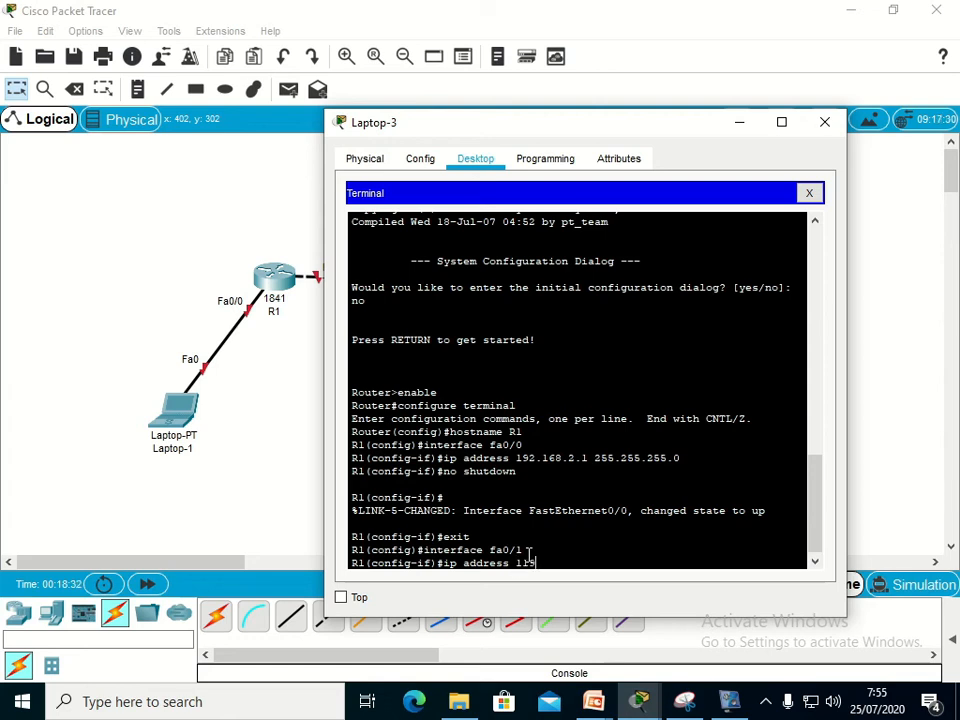
{"action": "type", "text": "2.168.3.1 255."}
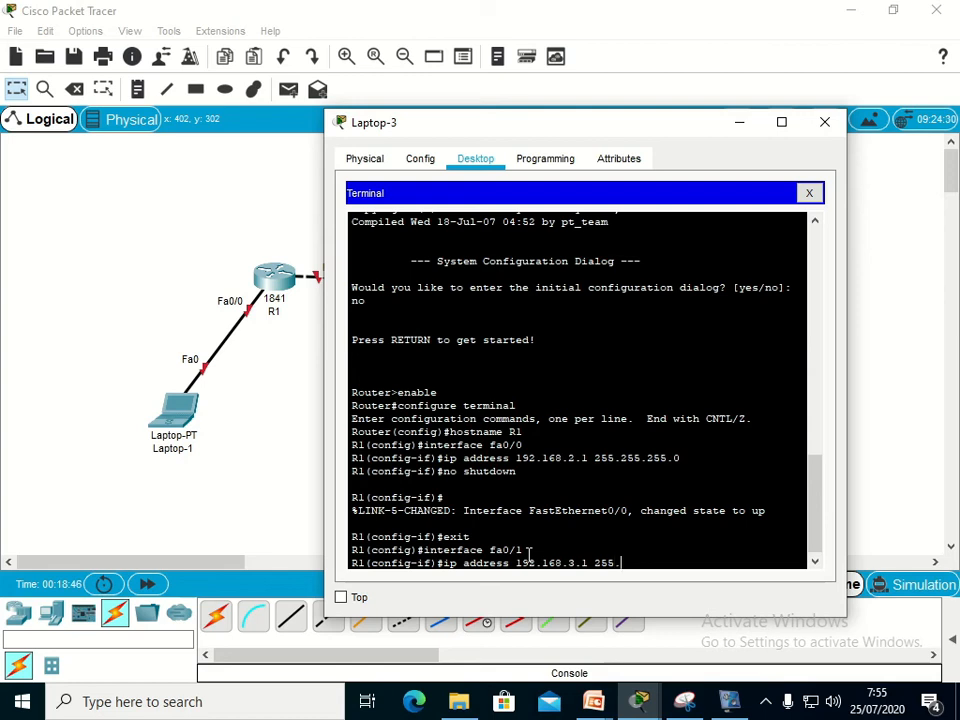
{"action": "type", "text": "255.255.0"}
{"action": "key", "text": "Return"}
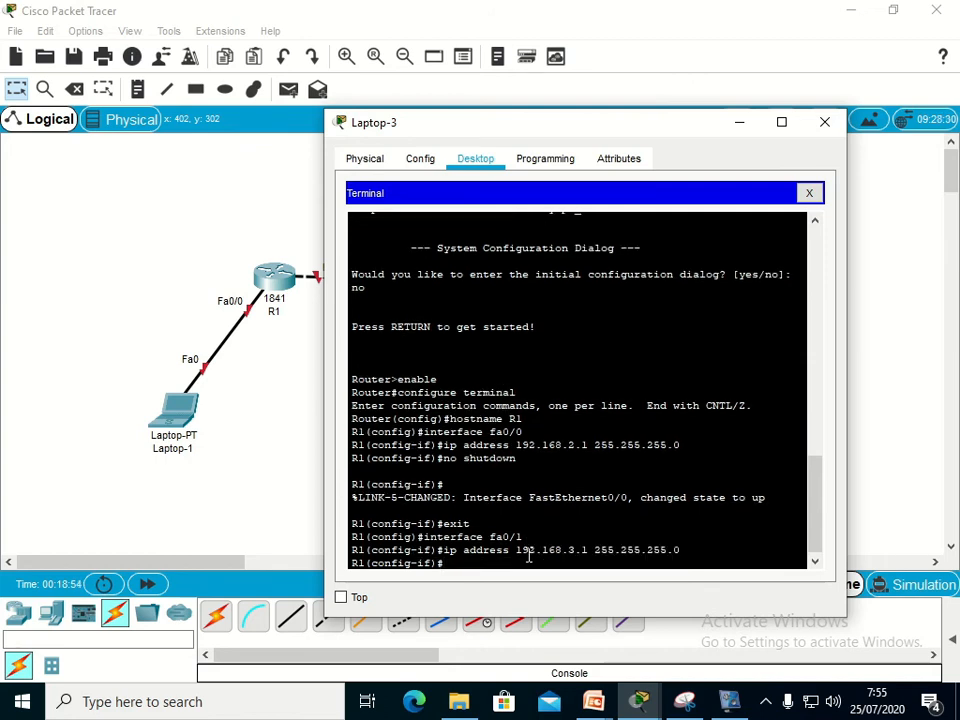
Enable interface fa0/1 with no shutdown and reposition the Laptop-3 window
{"action": "type", "text": "no shutdown"}
{"action": "key", "text": "Return"}
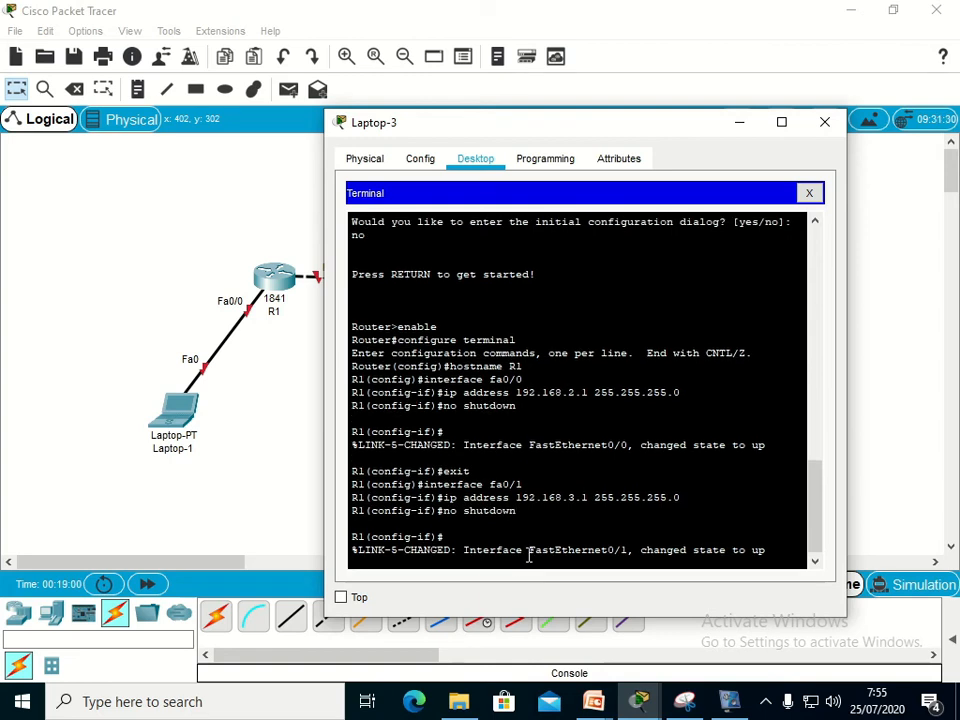
{"action": "key", "text": "Return"}
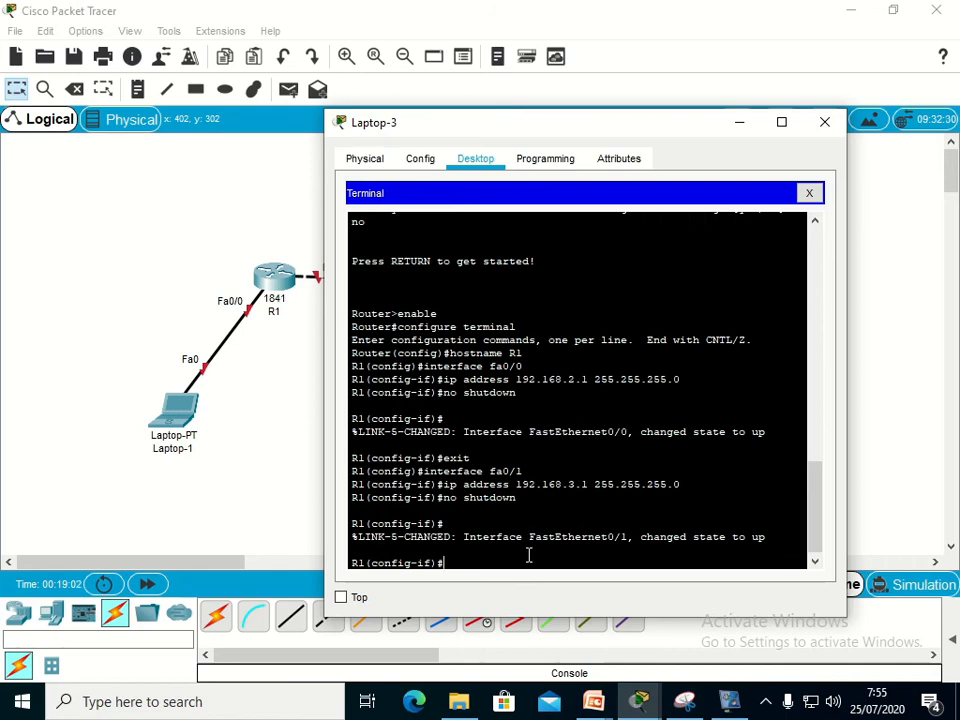
{"action": "left_click_drag", "start_coordinate": [568, 135], "coordinate": [467, 93]}
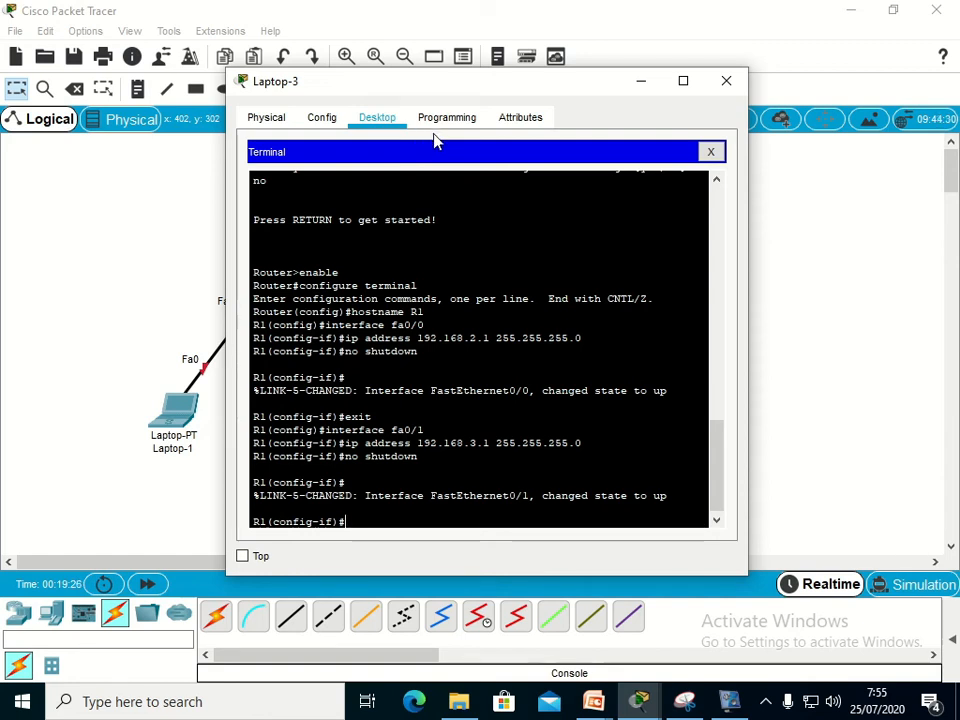
Return to privileged mode and save the router's configuration with the write command
{"action": "type", "text": "exit"}
{"action": "key", "text": "Return"}
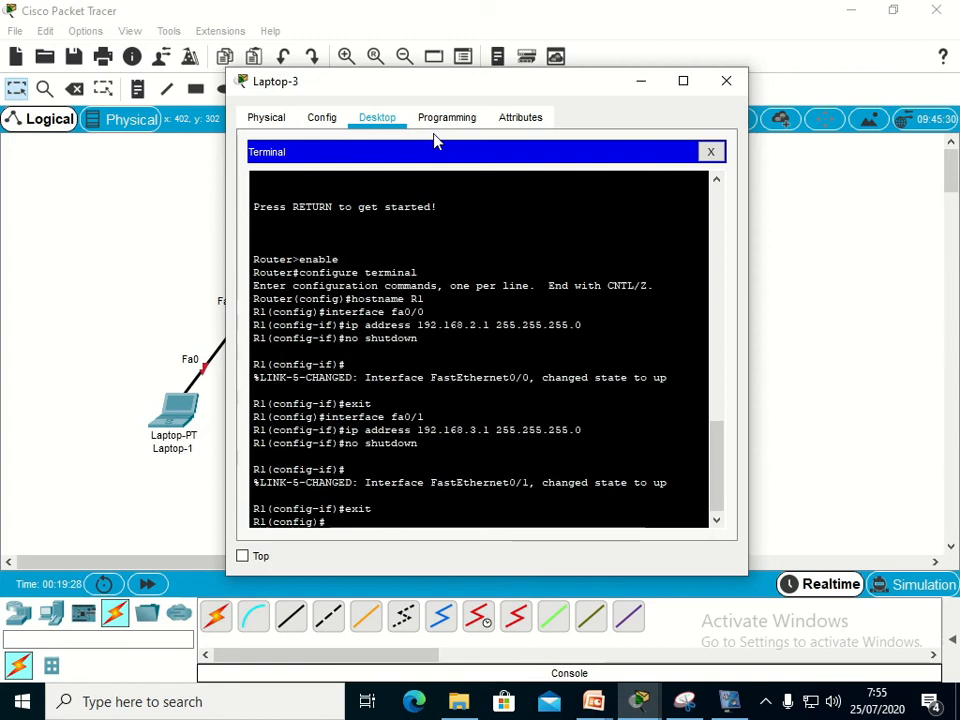
{"action": "type", "text": "write"}
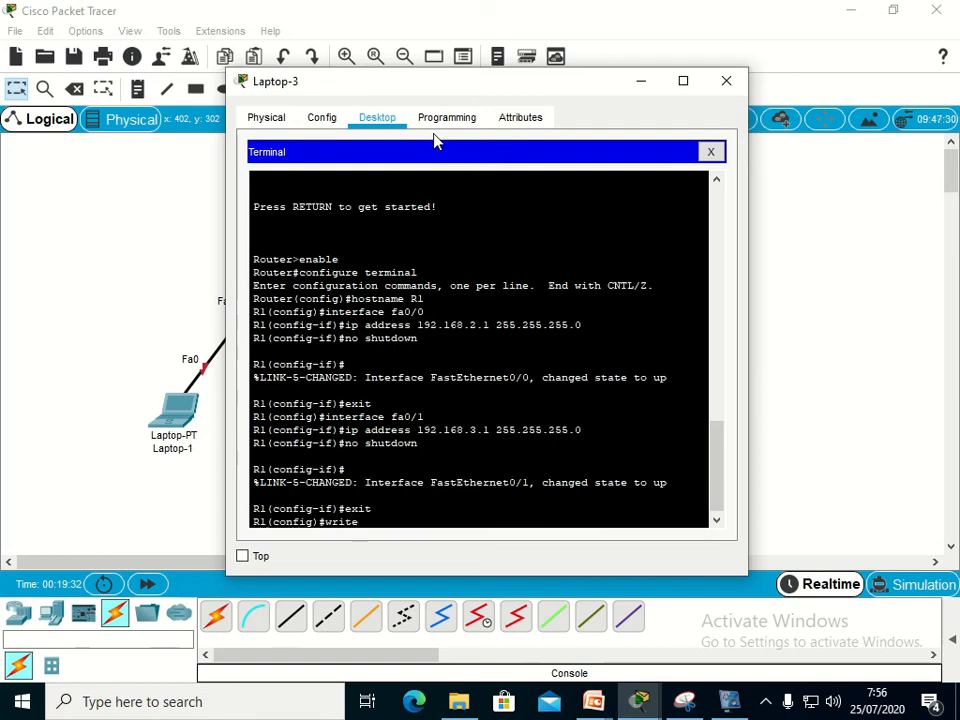
{"action": "key", "text": "Return"}
{"action": "type", "text": "exit"}
{"action": "key", "text": "Return"}
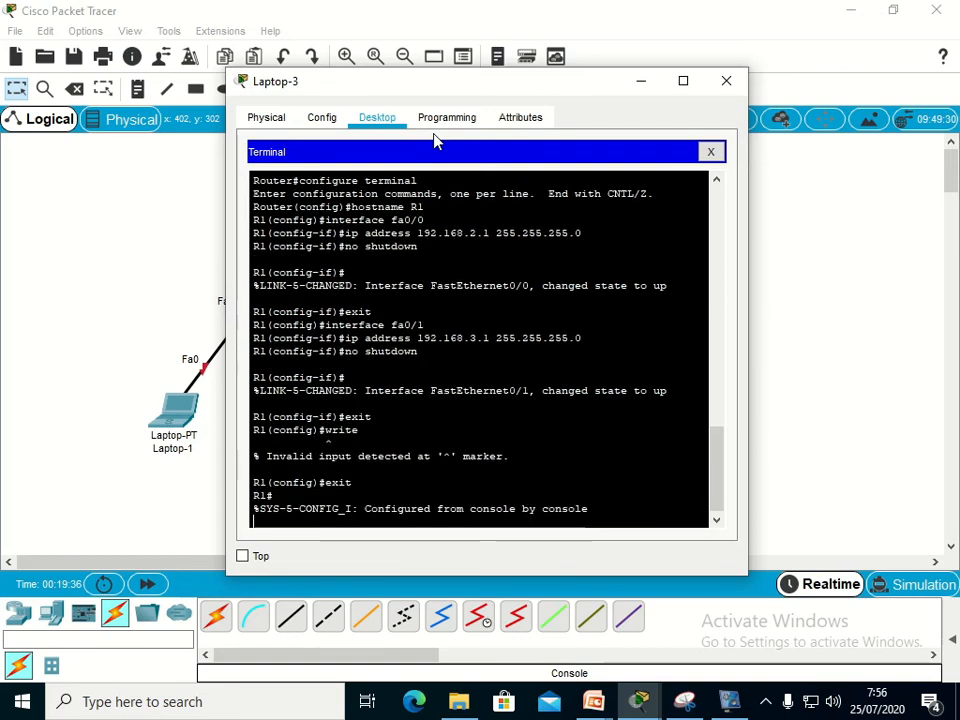
{"action": "key", "text": "Return"}
{"action": "type", "text": "write"}
{"action": "key", "text": "Return"}
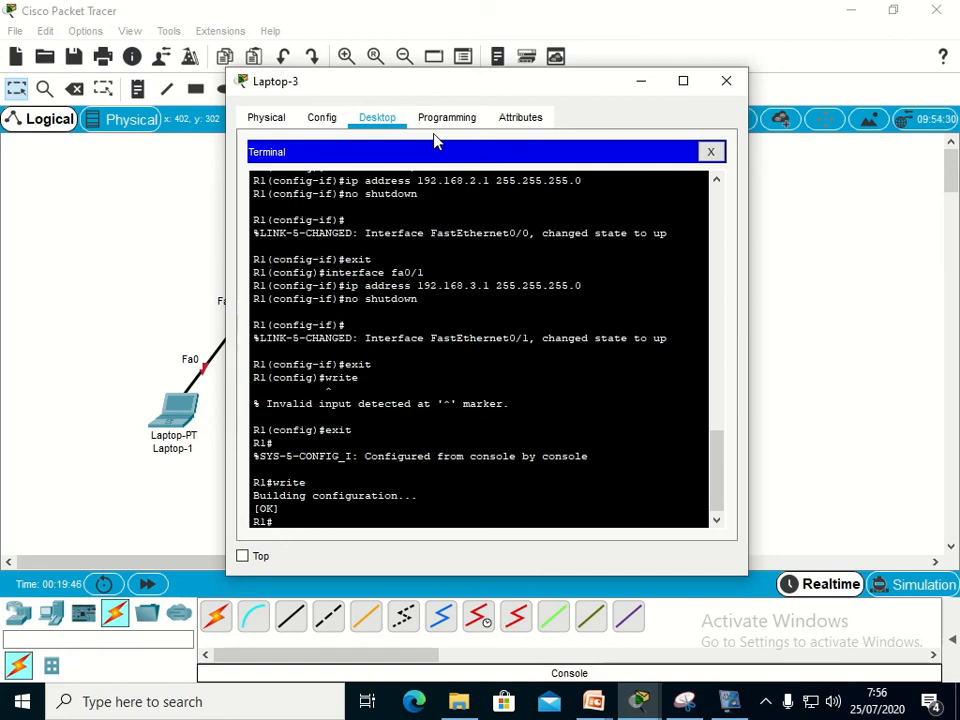
Show the brief IP interface summary to check the router's addresses and interface status
{"action": "type", "text": "show ip interfa"}
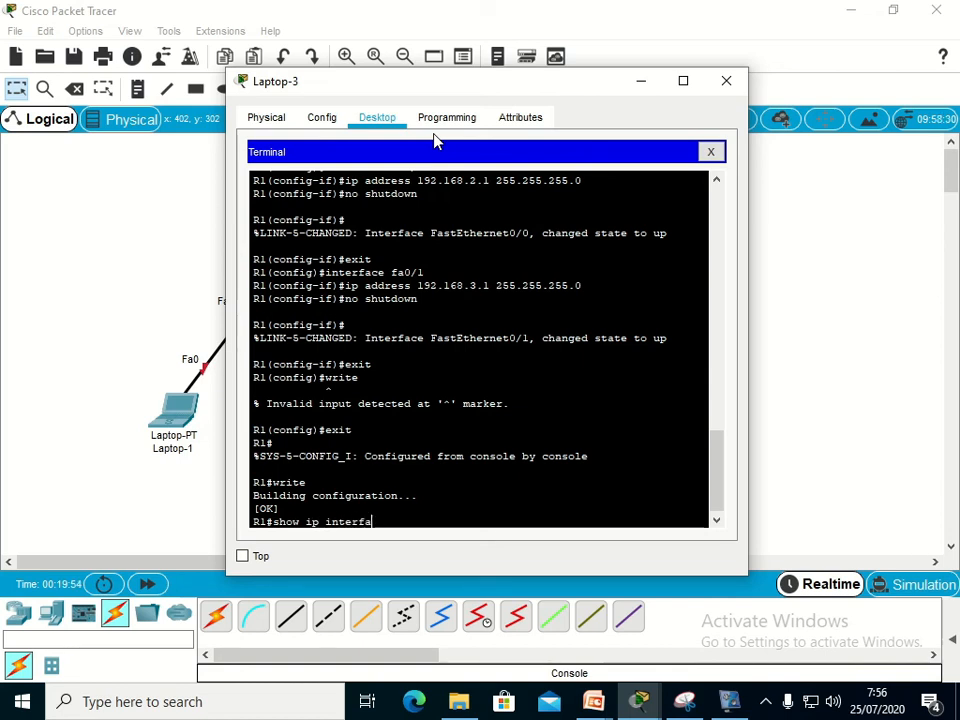
{"action": "type", "text": "ce brief"}
{"action": "key", "text": "Return"}
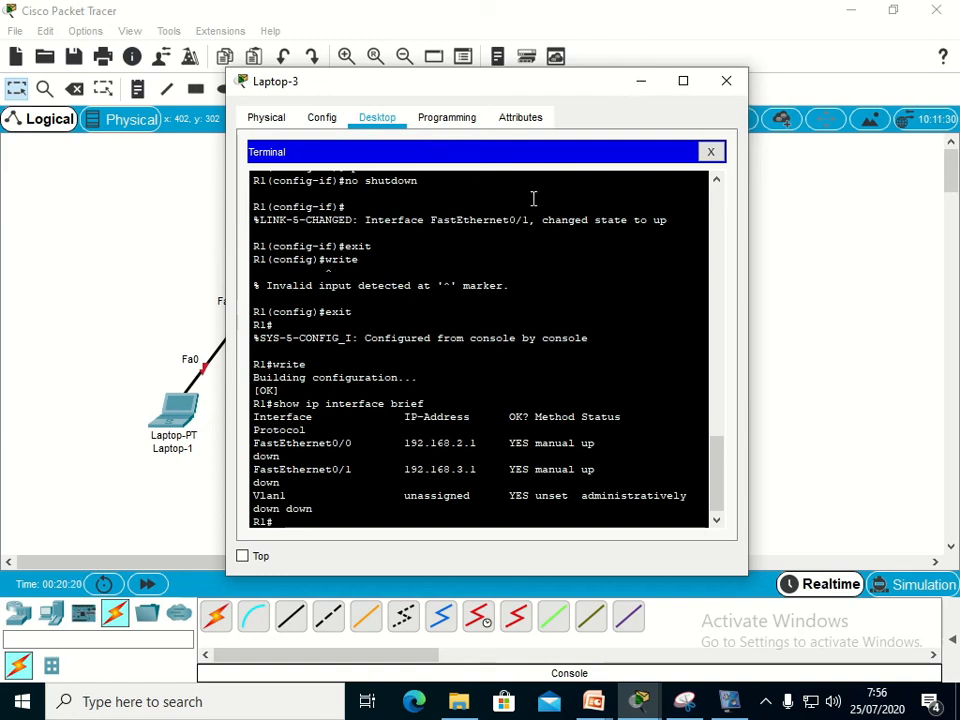
Close the Laptop-3 window and move the console cable's router end from R2 to R1's Console port
{"action": "left_click", "coordinate": [730, 86]}
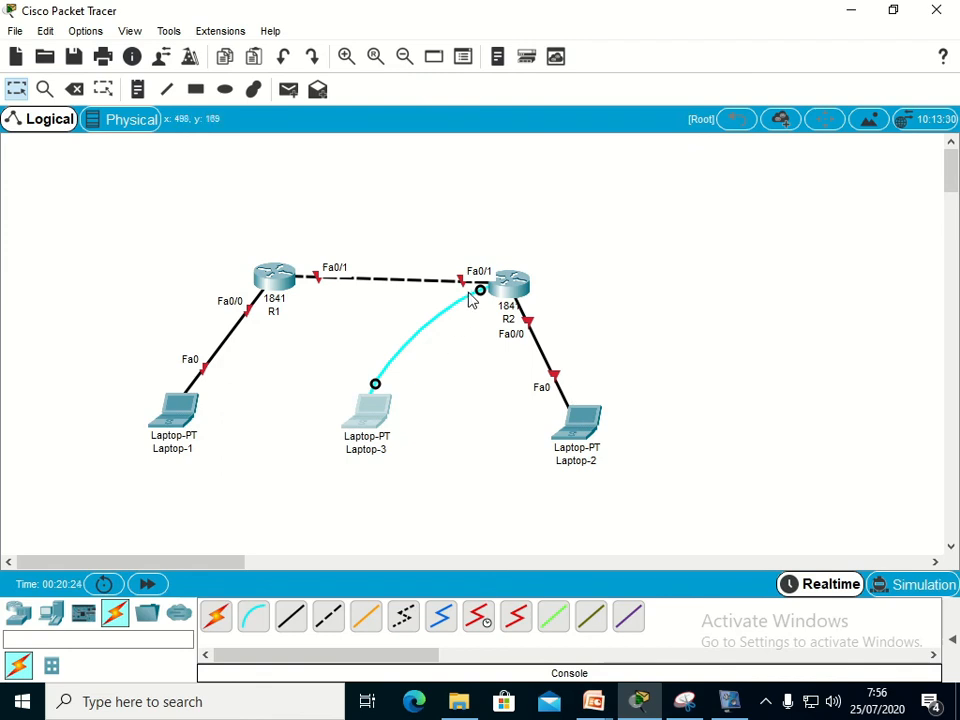
{"action": "left_click_drag", "start_coordinate": [481, 289], "coordinate": [279, 297]}
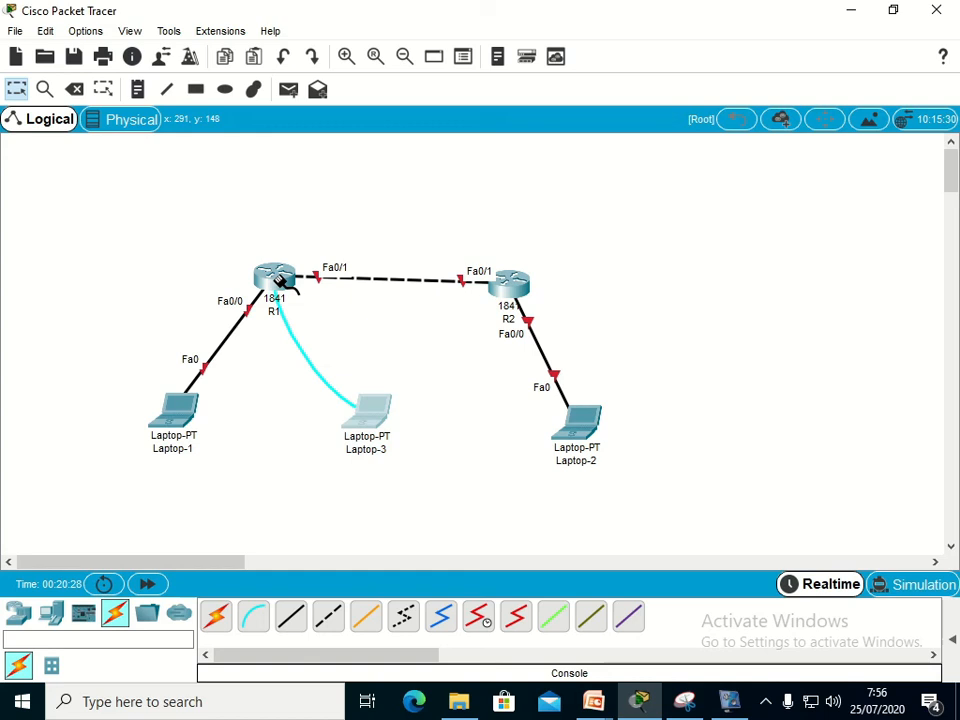
{"action": "left_click", "coordinate": [279, 281]}
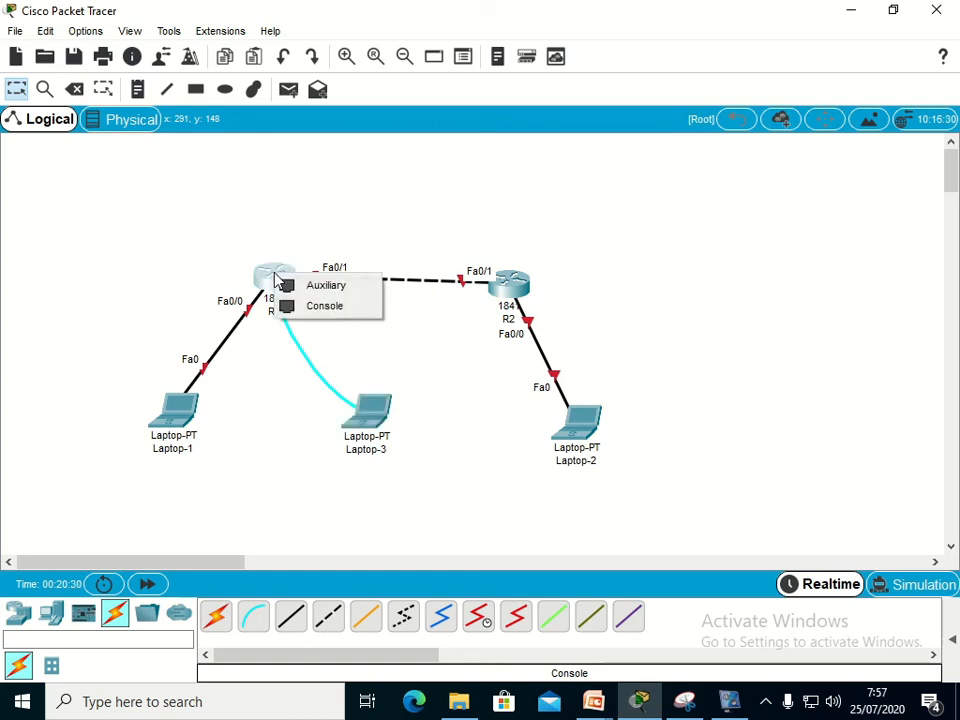
{"action": "left_click", "coordinate": [308, 305]}
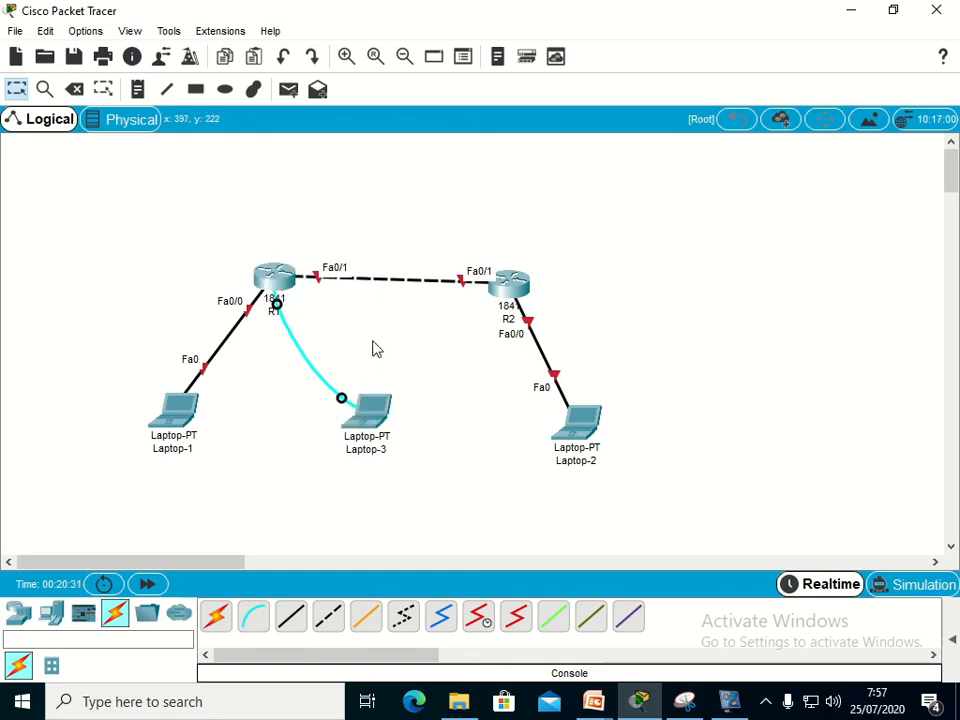
Open a terminal session from Laptop-3 to R1 with the default port settings
{"action": "left_click", "coordinate": [368, 440]}
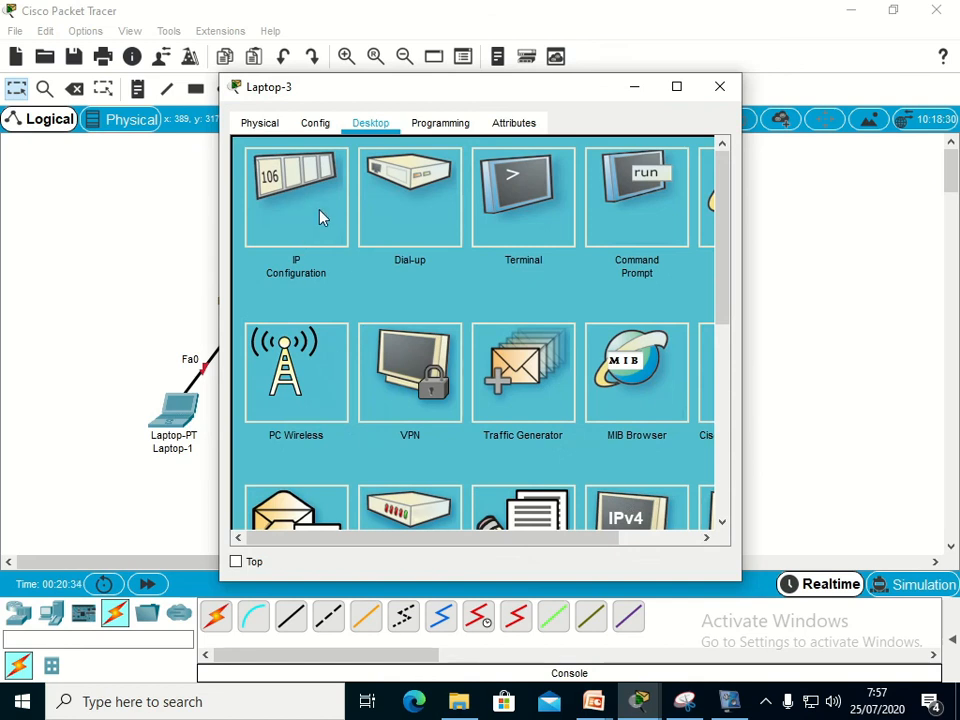
{"action": "left_click", "coordinate": [527, 224]}
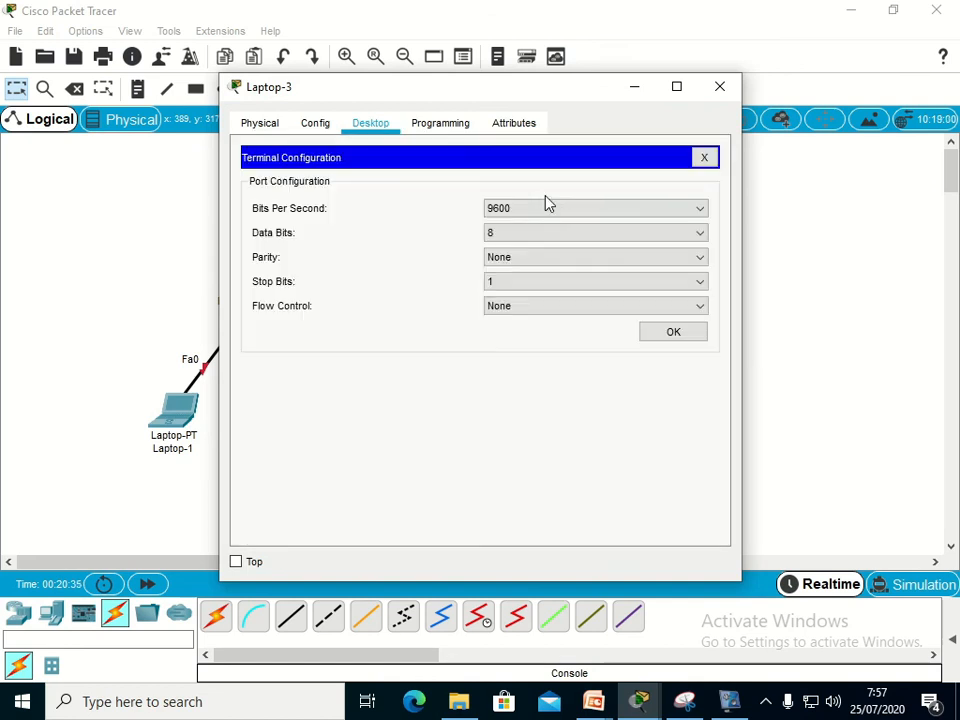
{"action": "left_click", "coordinate": [673, 332]}
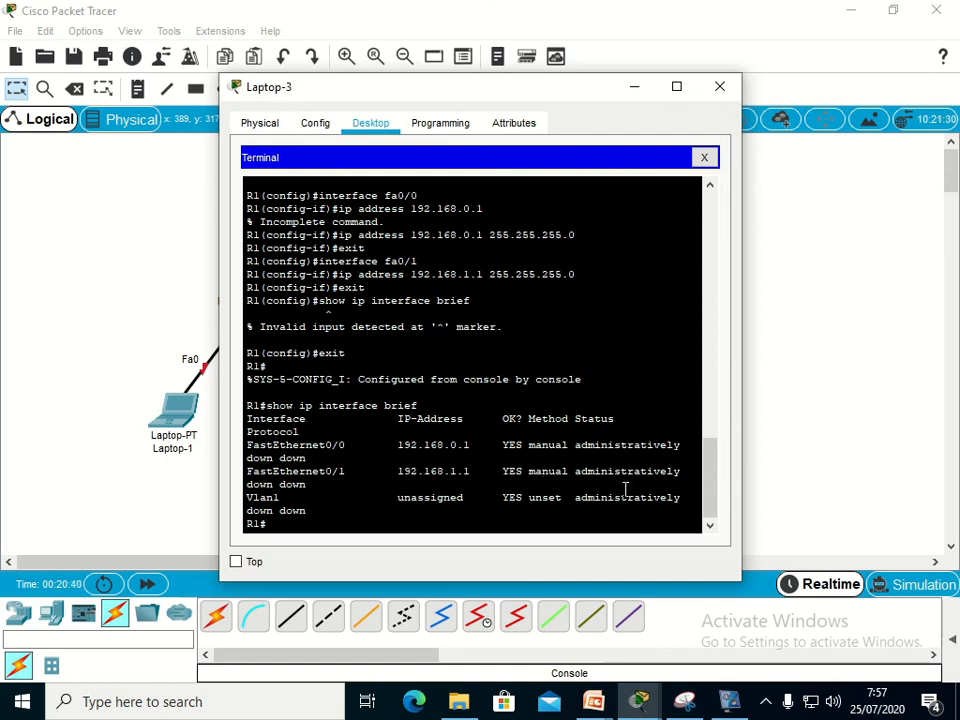
Enter global configuration mode on R1 and enable interface fa0/0 with no shutdown
{"action": "type", "text": "configure terminal"}
{"action": "key", "text": "Return"}
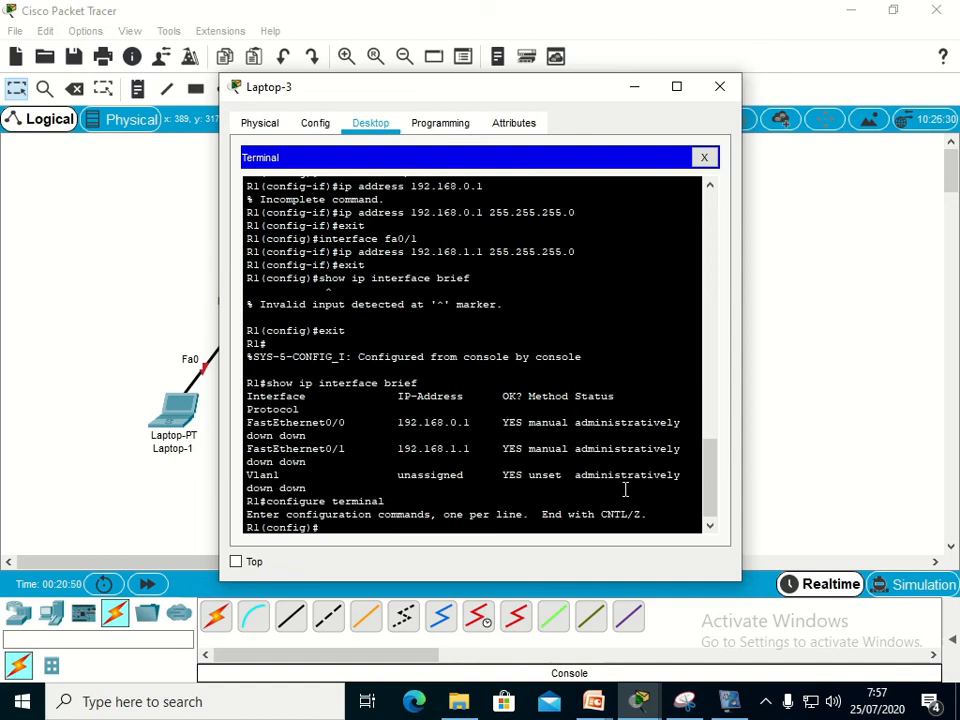
{"action": "type", "text": "interface fa0/0"}
{"action": "key", "text": "Return"}
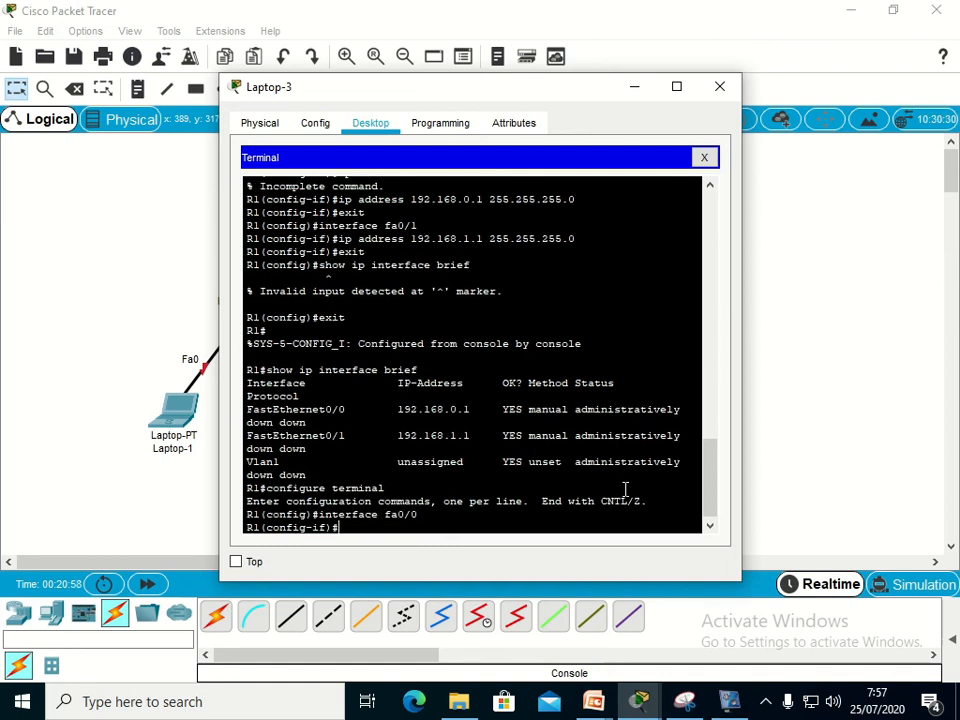
{"action": "type", "text": "no shutdown"}
{"action": "key", "text": "Return"}
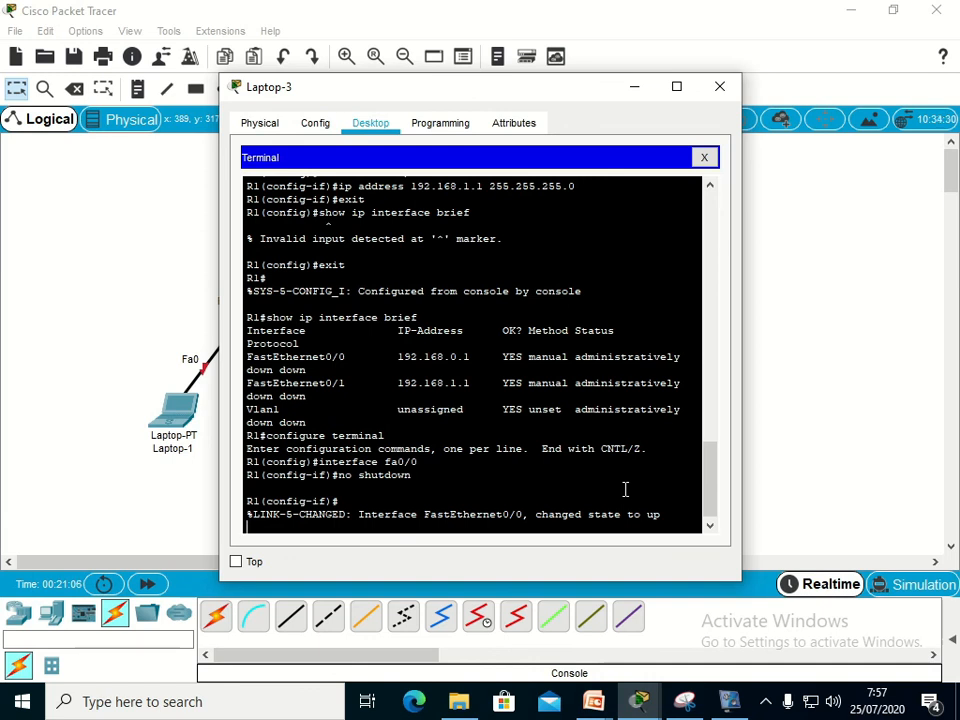
{"action": "key", "text": "Return"}
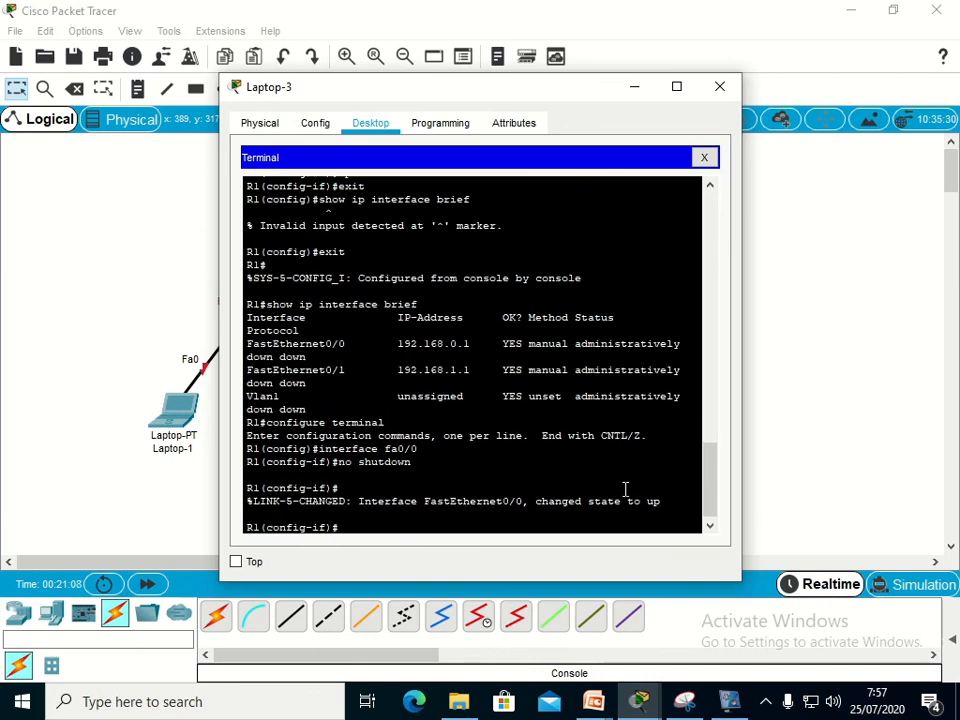
Exit the fa0/0 configuration on R1, enter interface fa0/1 and enable it with no shutdown
{"action": "type", "text": "interfa"}
{"action": "key", "text": "BackSpace"}
{"action": "key", "text": "BackSpace"}
{"action": "key", "text": "BackSpace"}
{"action": "key", "text": "BackSpace"}
{"action": "key", "text": "BackSpace"}
{"action": "key", "text": "BackSpace"}
{"action": "key", "text": "BackSpace"}
{"action": "type", "text": "exit"}
{"action": "key", "text": "Return"}
{"action": "type", "text": "interface fa0/1"}
{"action": "key", "text": "Return"}
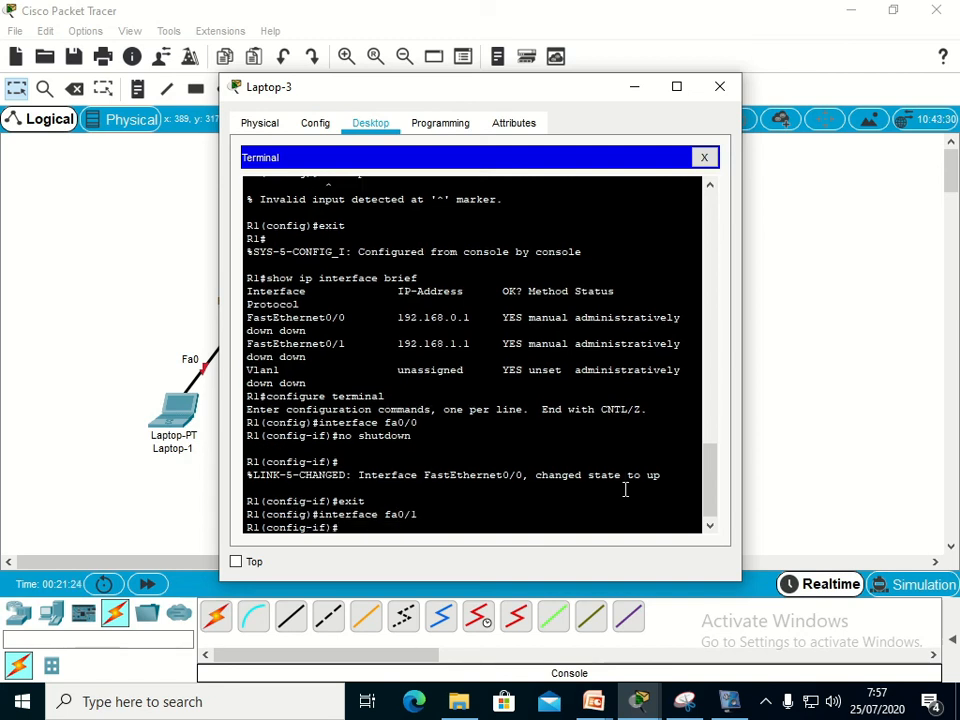
{"action": "type", "text": "no shutdown"}
{"action": "key", "text": "Return"}
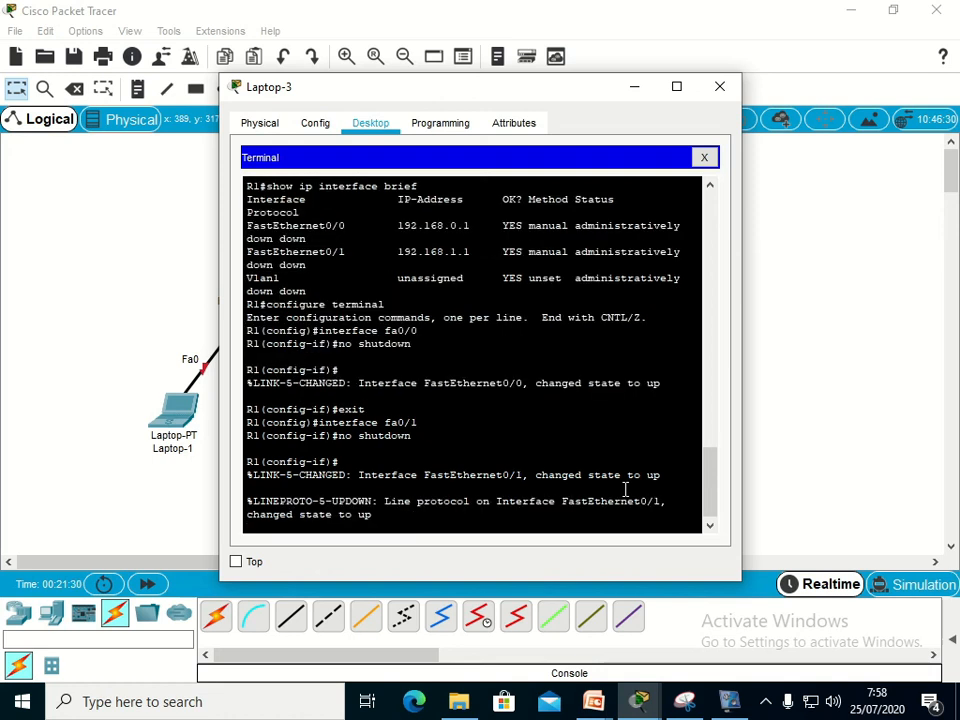
{"action": "key", "text": "Return"}
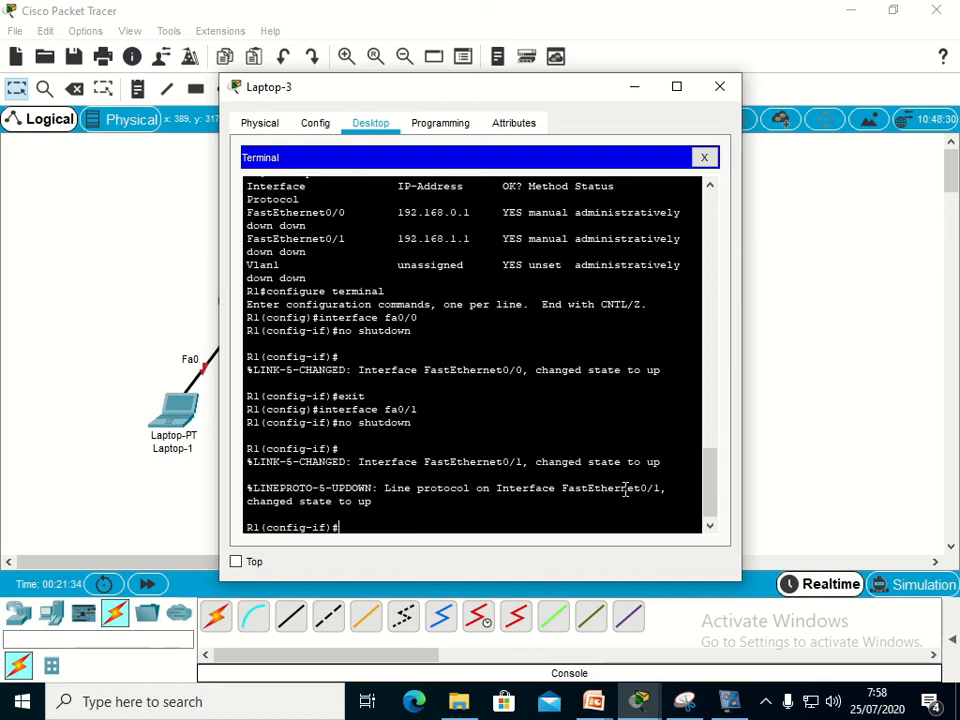
Return to R1's global configuration mode and run do show ip interface brief to check the interfaces' status
{"action": "type", "text": "exit"}
{"action": "key", "text": "Return"}
{"action": "type", "text": "do"}
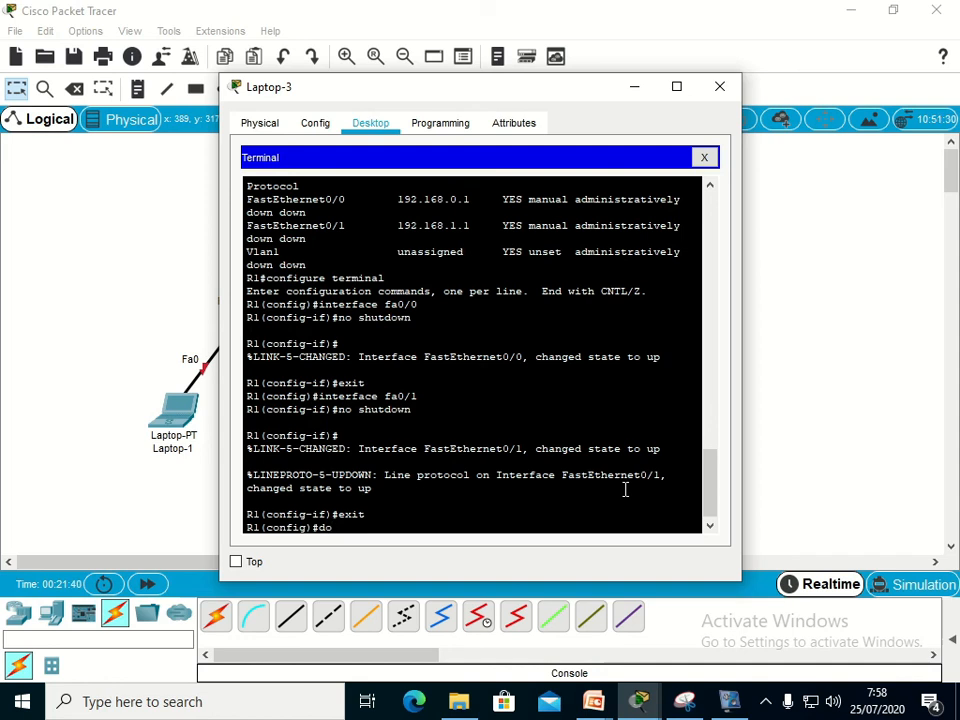
{"action": "type", "text": " show ip interface brief"}
{"action": "key", "text": "Return"}
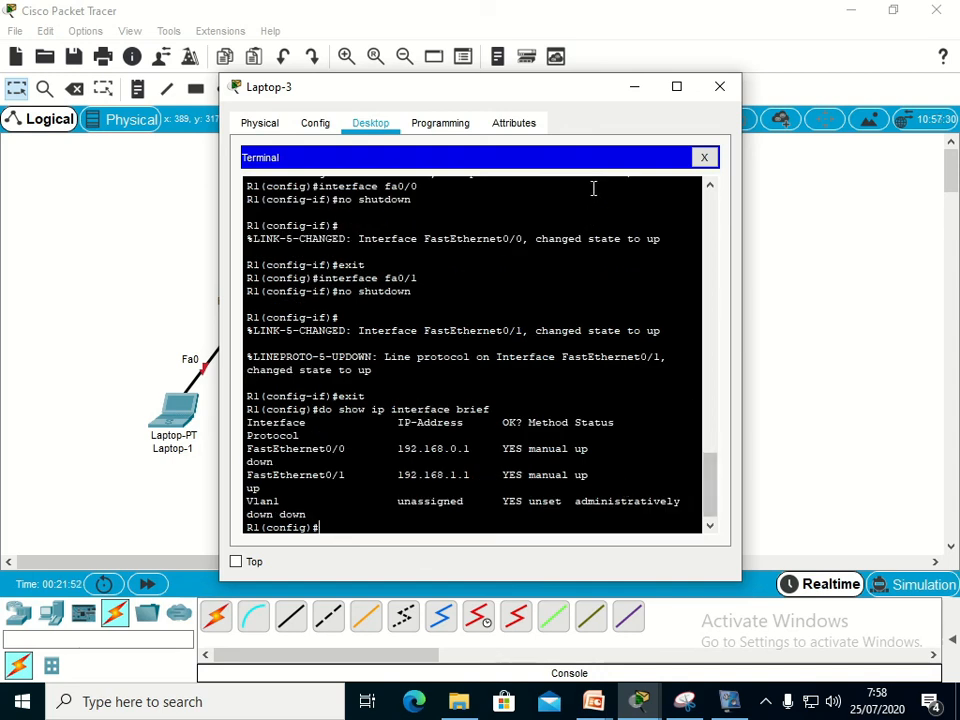
Minimize the Laptop-3 window and inspect the port and address summaries of Laptop-1, Laptop-2 and router R2 in the topology
{"action": "left_click", "coordinate": [634, 88]}
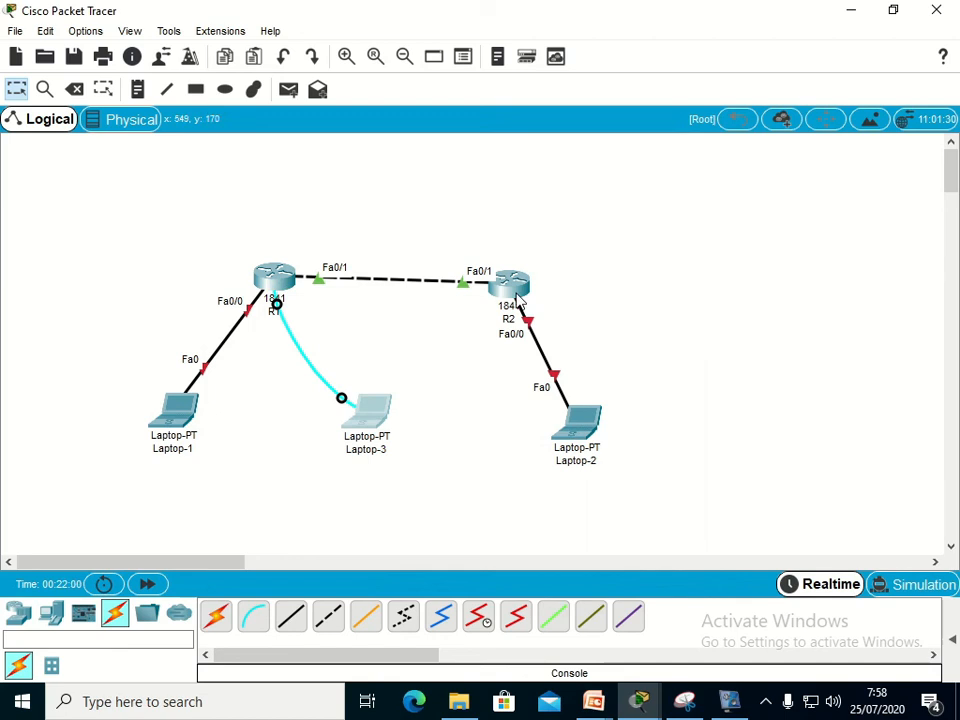
{"action": "mouse_move", "coordinate": [178, 433]}
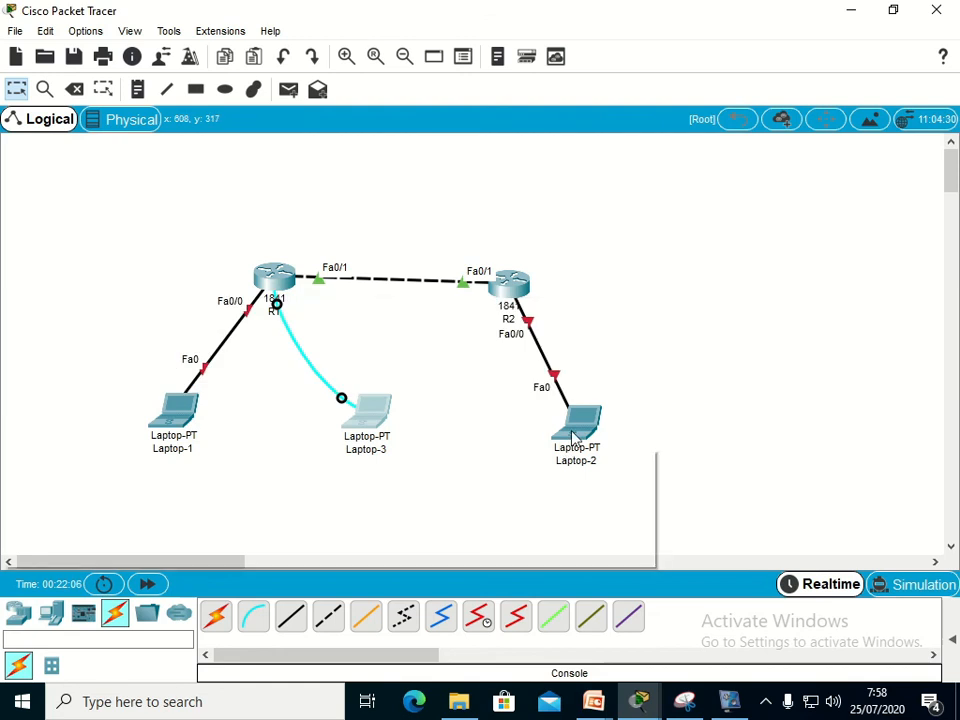
{"action": "mouse_move", "coordinate": [574, 437]}
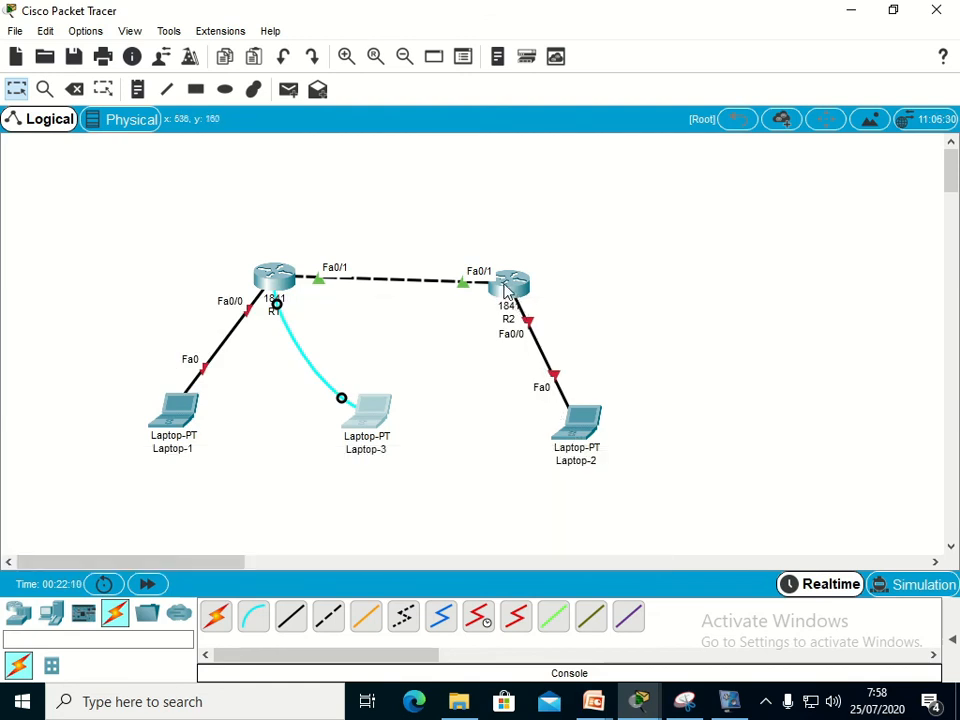
{"action": "mouse_move", "coordinate": [507, 290]}
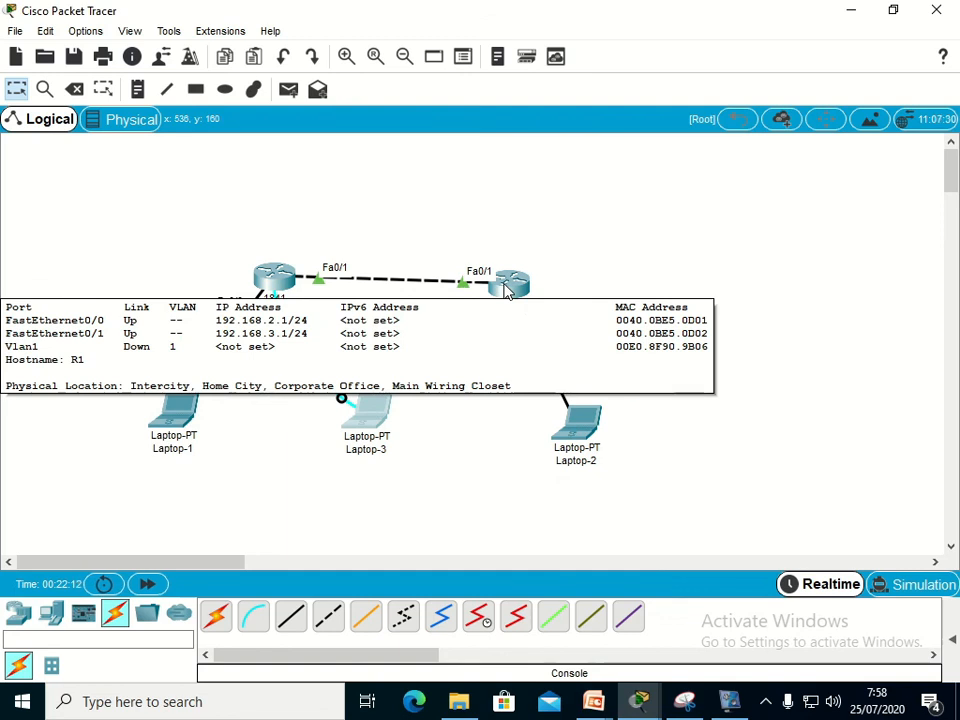